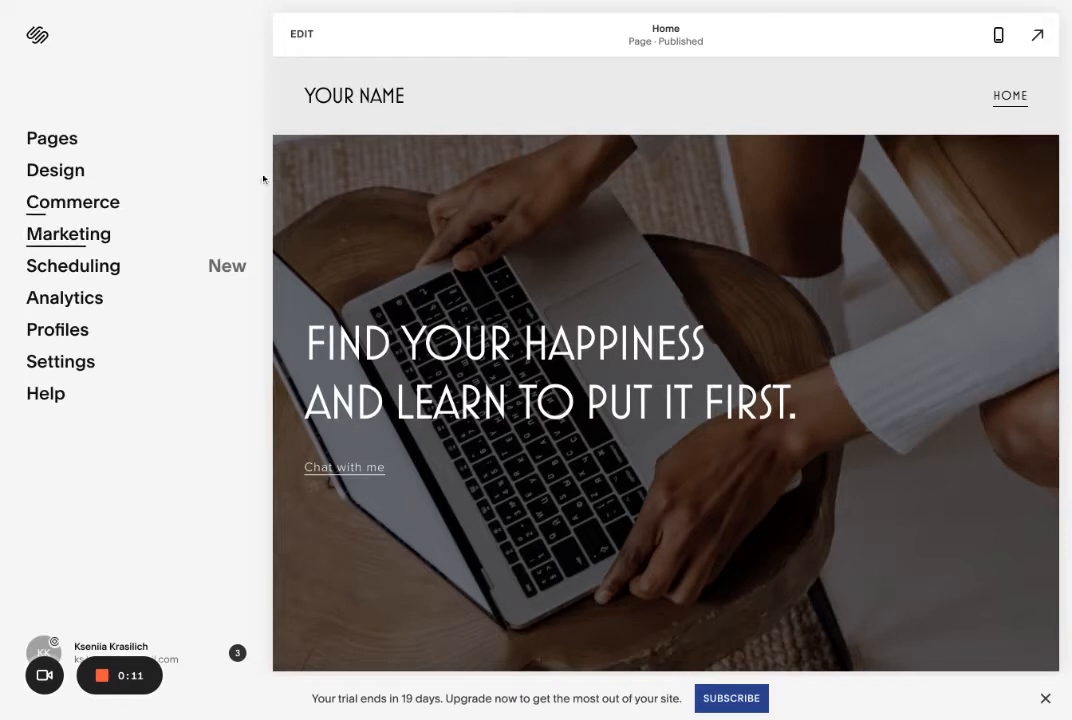
- Add a store page with the Store 1 layout to the site's main navigation
{"action": "left_click", "coordinate": [72, 142]}
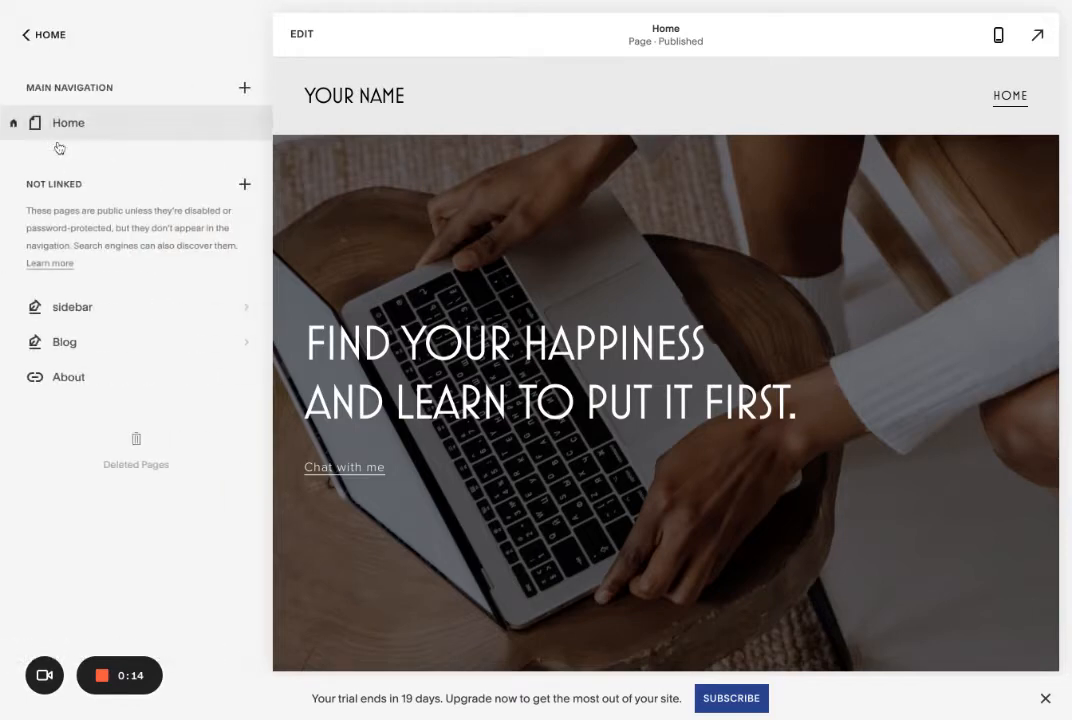
{"action": "left_click", "coordinate": [244, 87]}
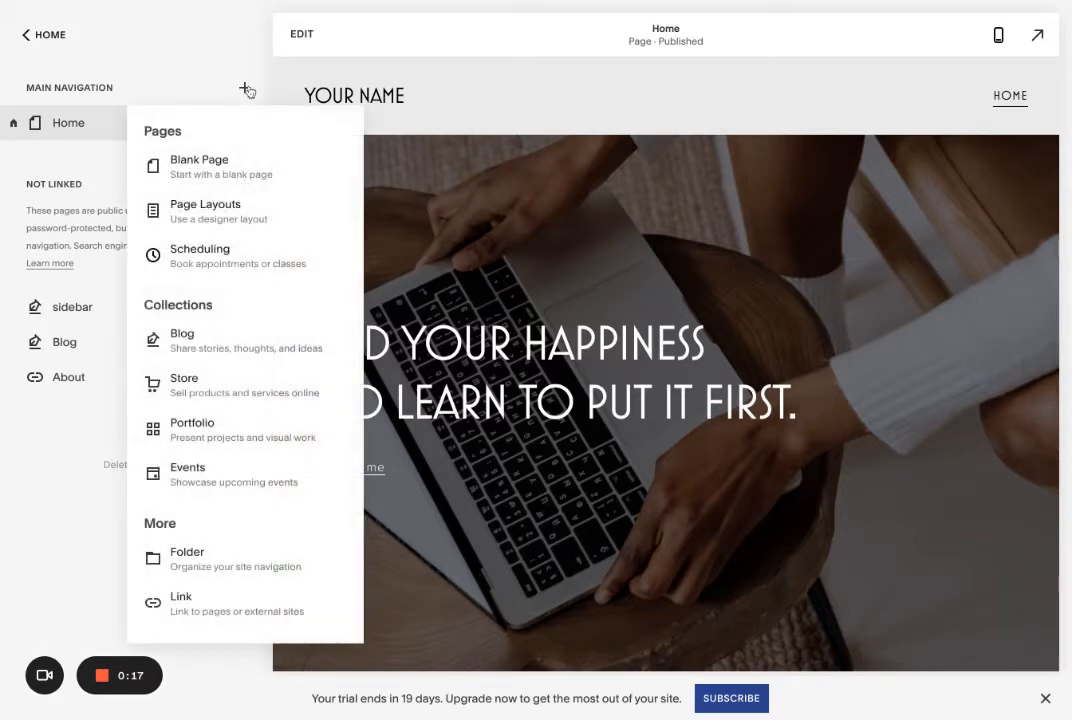
{"action": "left_click", "coordinate": [224, 388]}
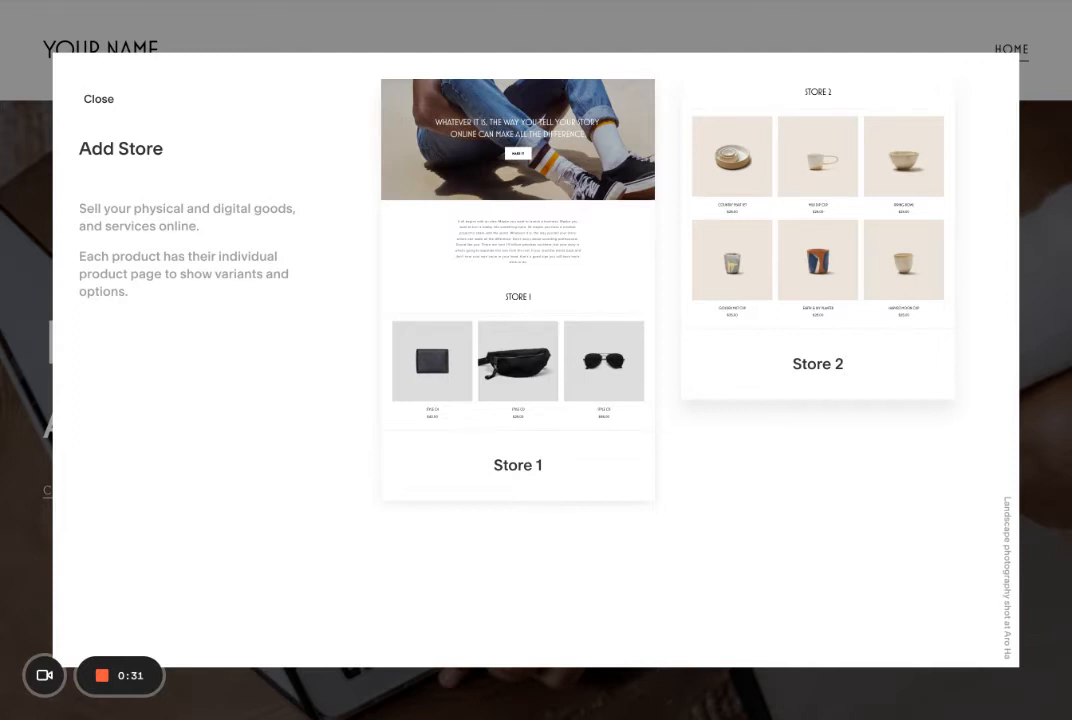
{"action": "left_click", "coordinate": [510, 121]}
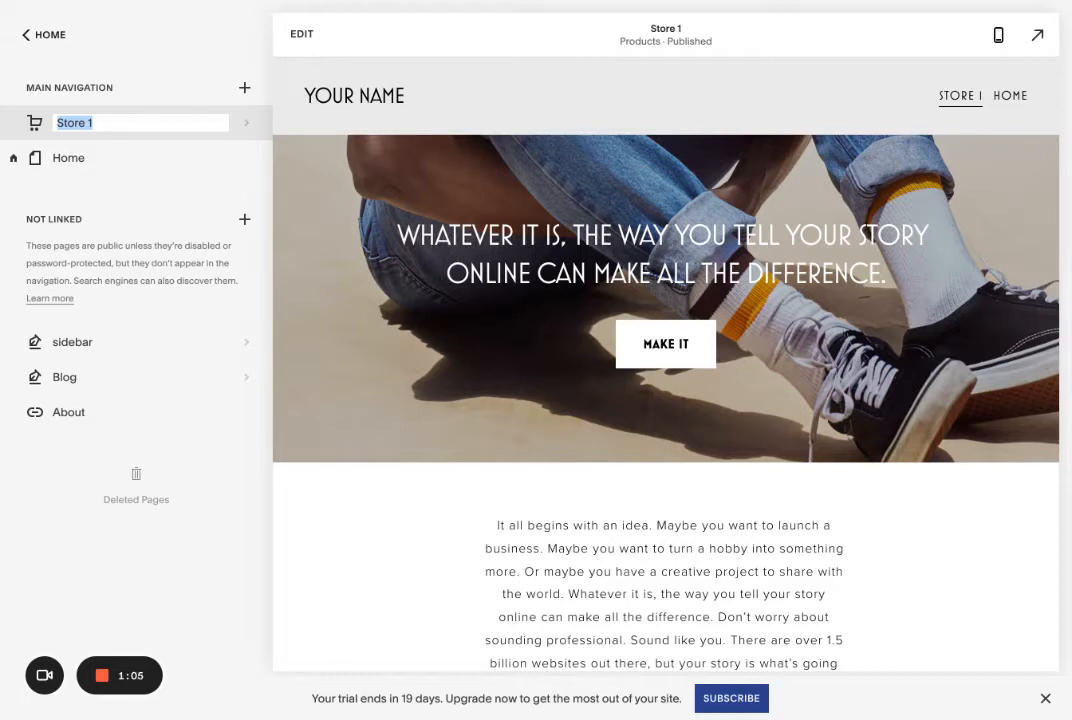
- Name the new store page "Coffee Cups"
{"action": "type", "text": "coffee cups"}
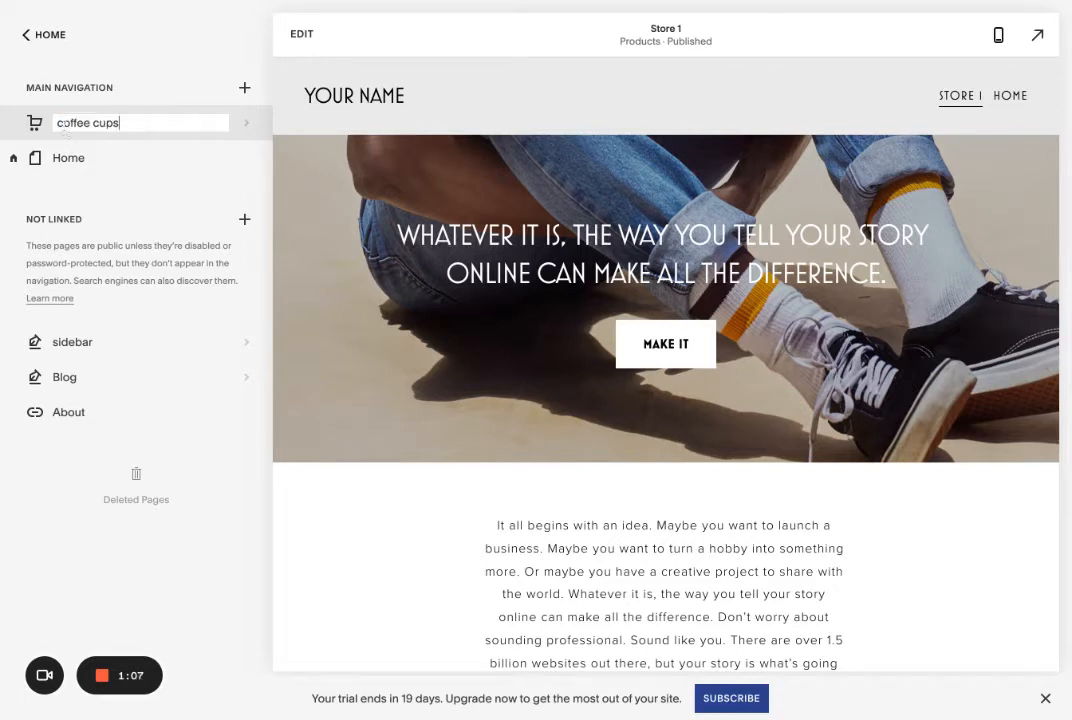
{"action": "left_click", "coordinate": [64, 123]}
{"action": "key", "text": "BackSpace"}
{"action": "type", "text": "C"}
{"action": "left_click", "coordinate": [96, 122]}
{"action": "key", "text": "BackSpace"}
{"action": "type", "text": "C"}
{"action": "left_click", "coordinate": [172, 69]}
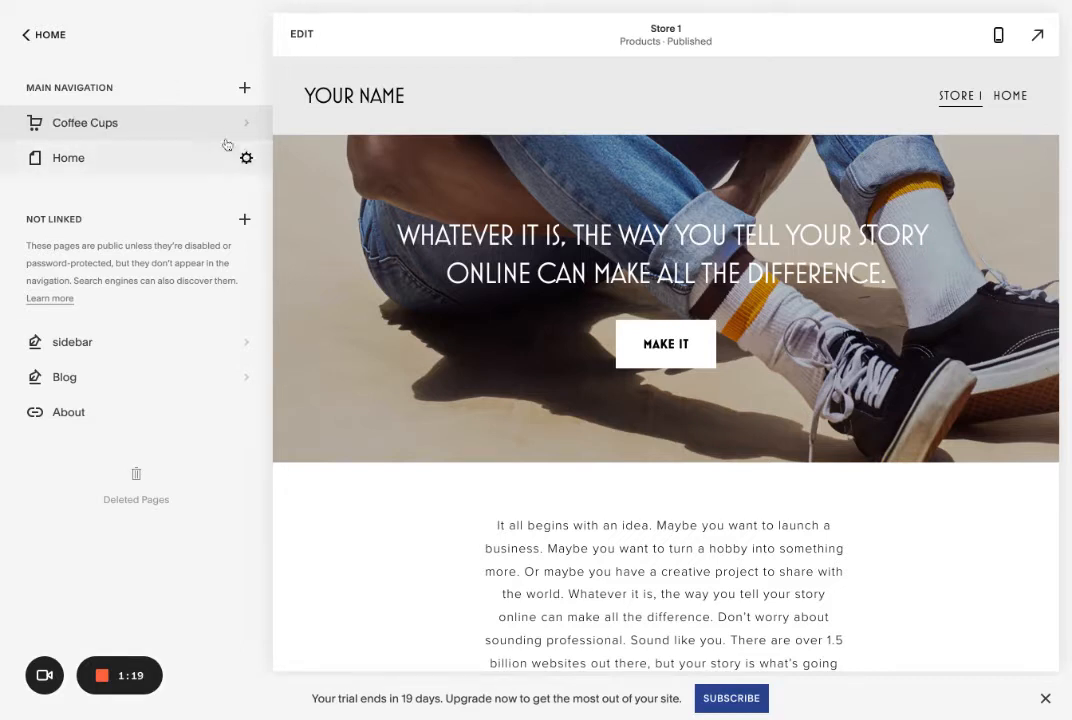
- Delete the three sample products Style 01, Style 02 and Style 03 from the Coffee Cups store
{"action": "left_click", "coordinate": [96, 122]}
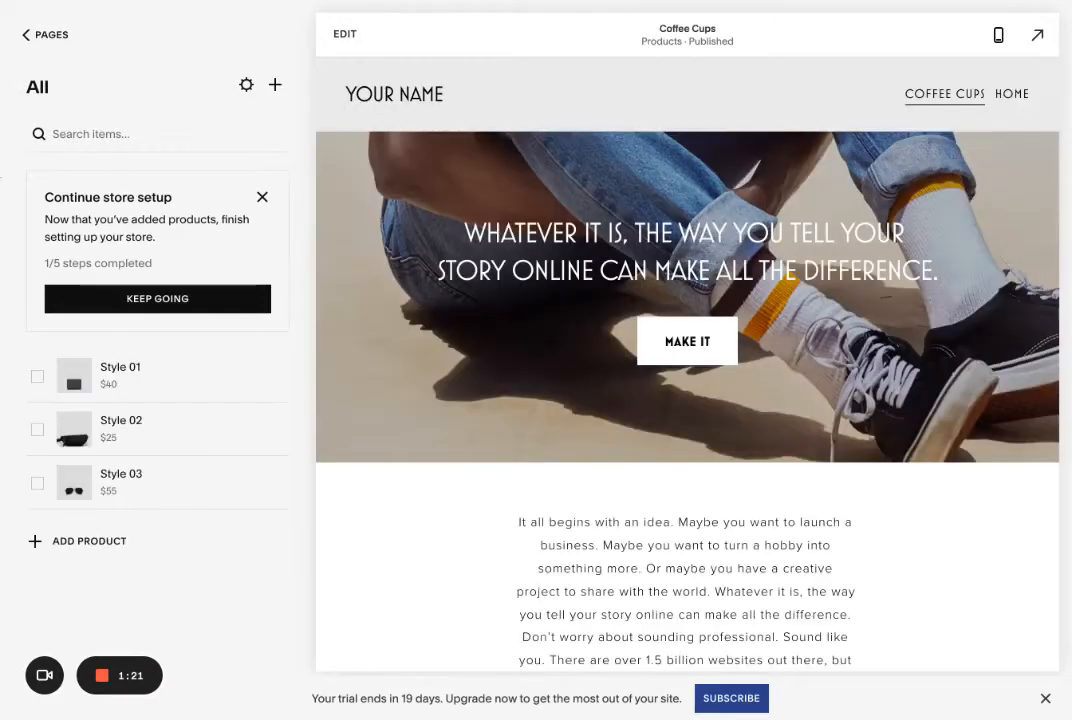
{"action": "scroll", "coordinate": [553, 459], "scroll_direction": "down", "scroll_amount": 6}
{"action": "scroll", "coordinate": [553, 459], "scroll_direction": "down", "scroll_amount": 2}
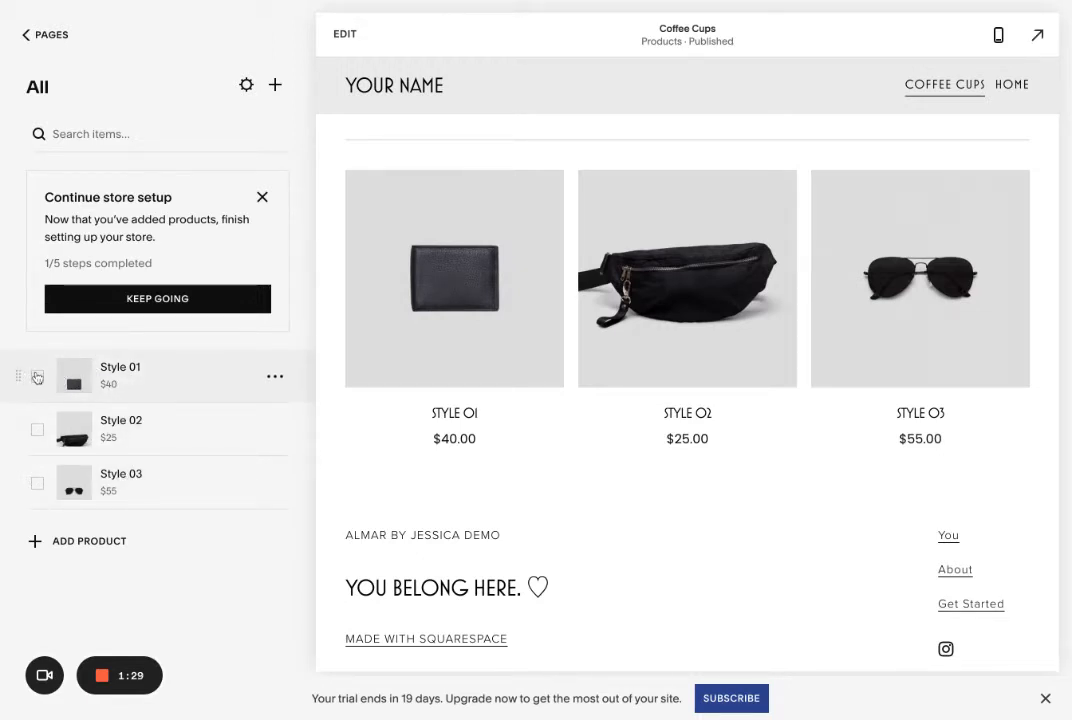
{"action": "left_click", "coordinate": [37, 376]}
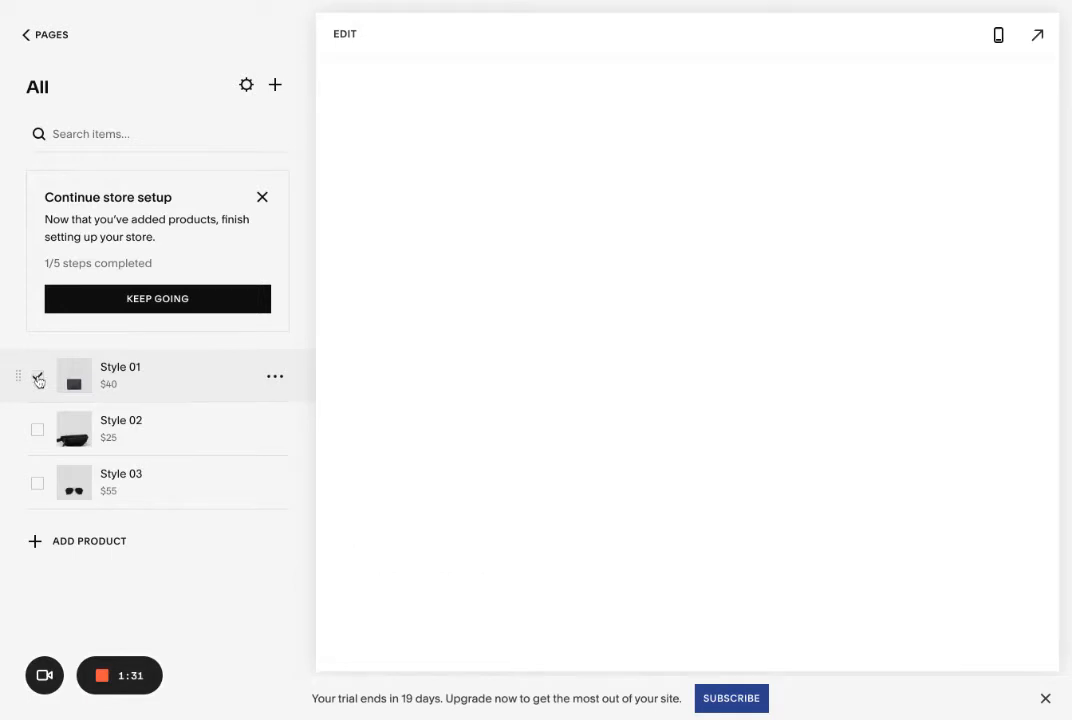
{"action": "left_click", "coordinate": [38, 430]}
{"action": "left_click", "coordinate": [38, 483]}
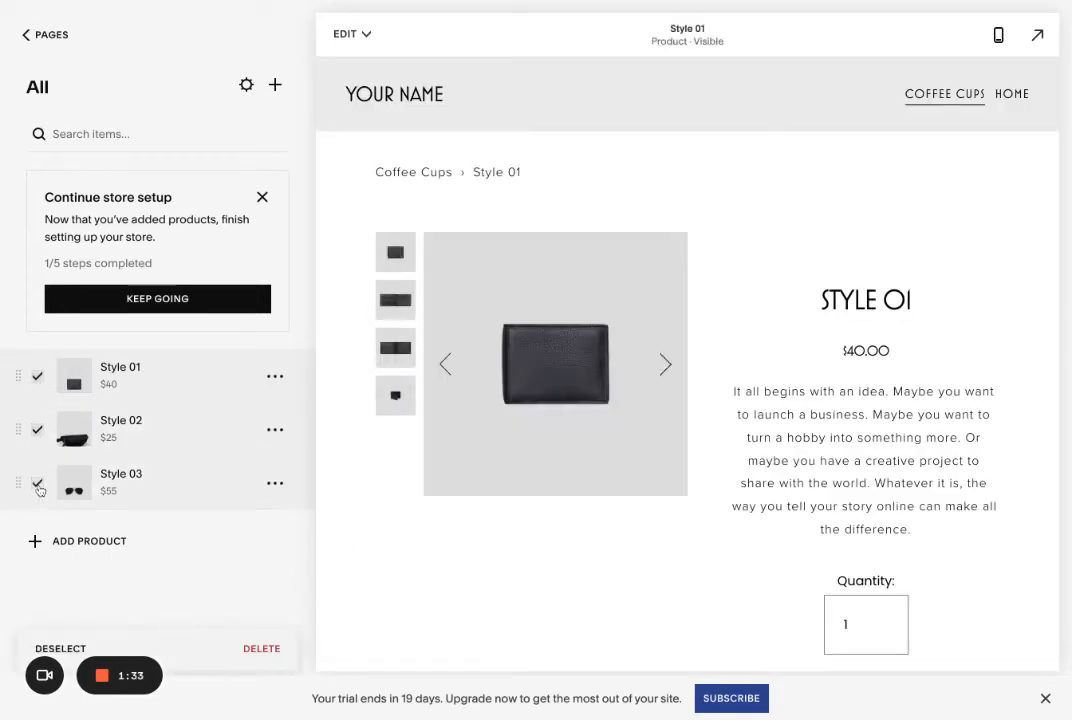
{"action": "left_click", "coordinate": [259, 648]}
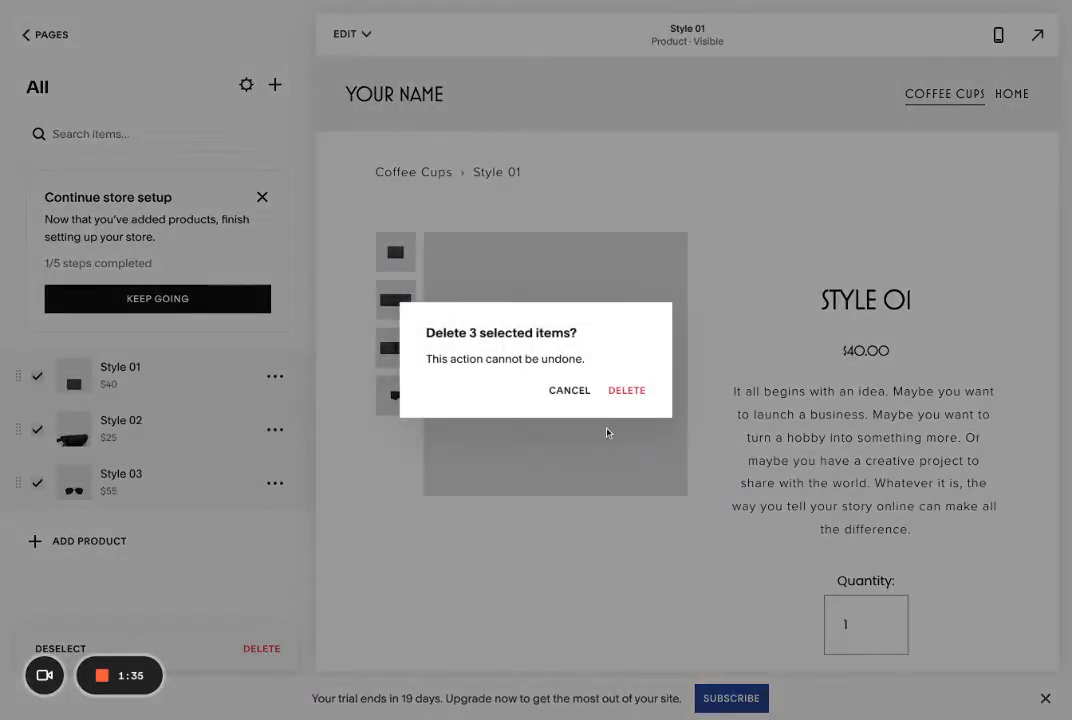
{"action": "left_click", "coordinate": [628, 392]}
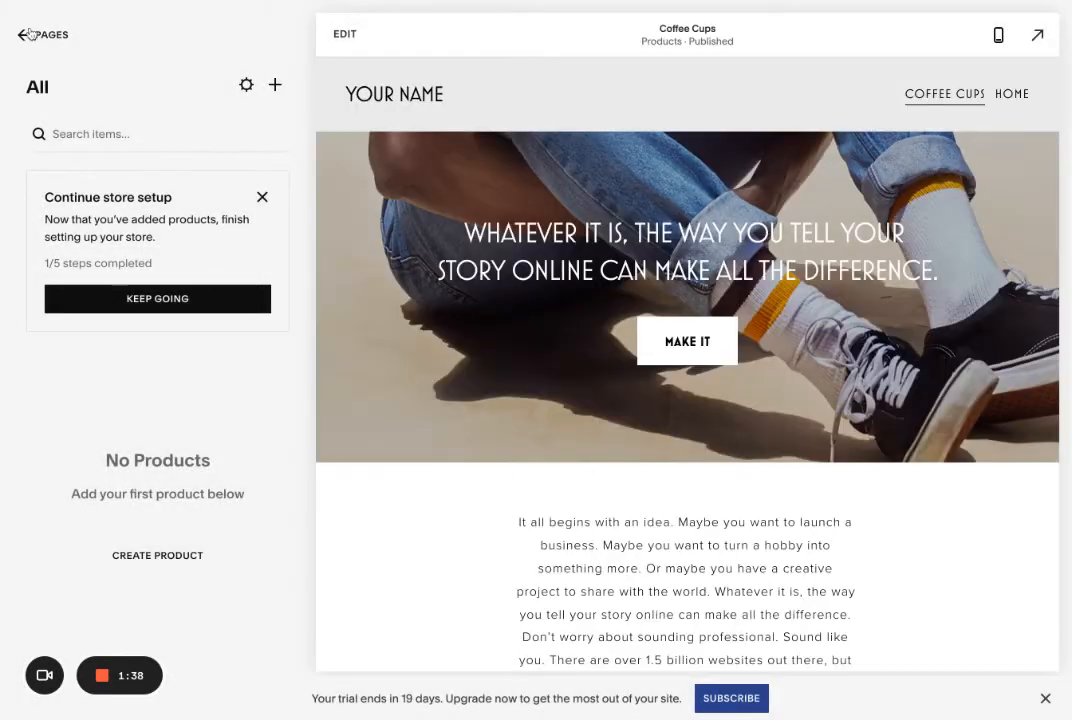
- Start creating a new product of the Physical type in the Coffee Cups store
{"action": "left_click", "coordinate": [25, 36]}
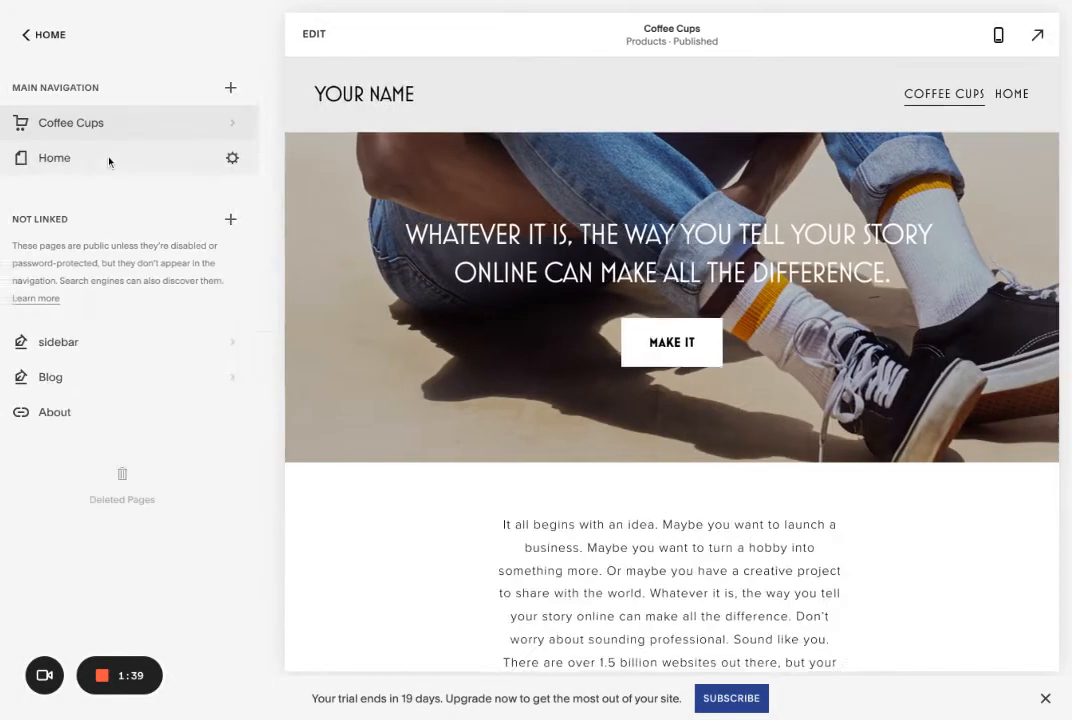
{"action": "left_click", "coordinate": [136, 128]}
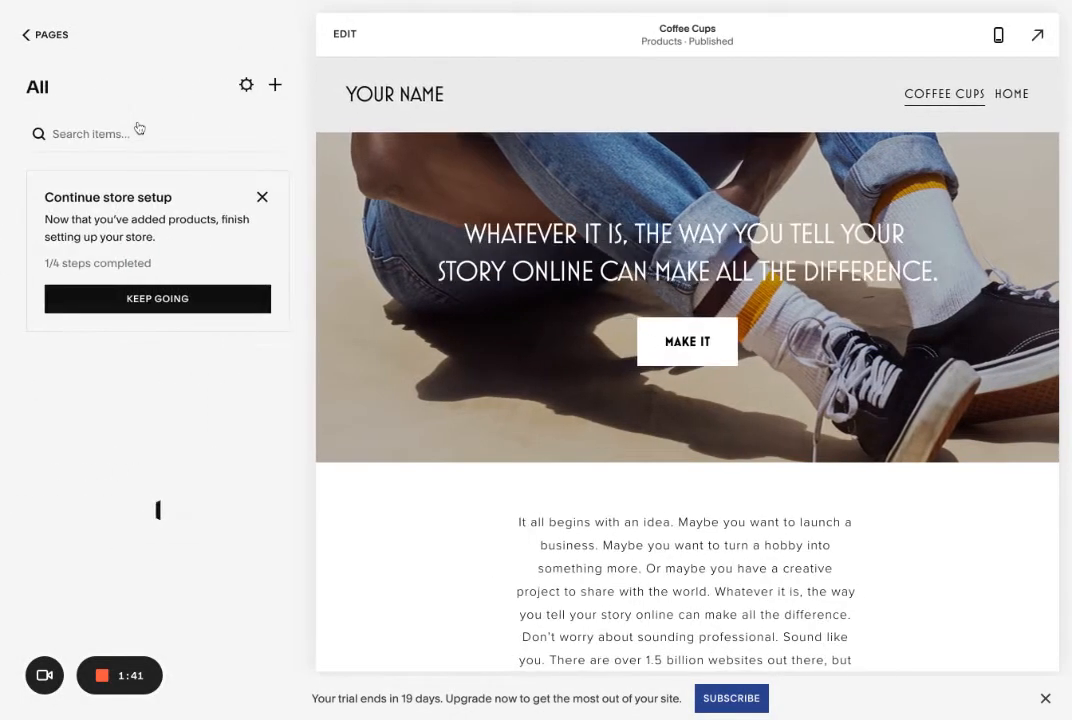
{"action": "left_click", "coordinate": [275, 86]}
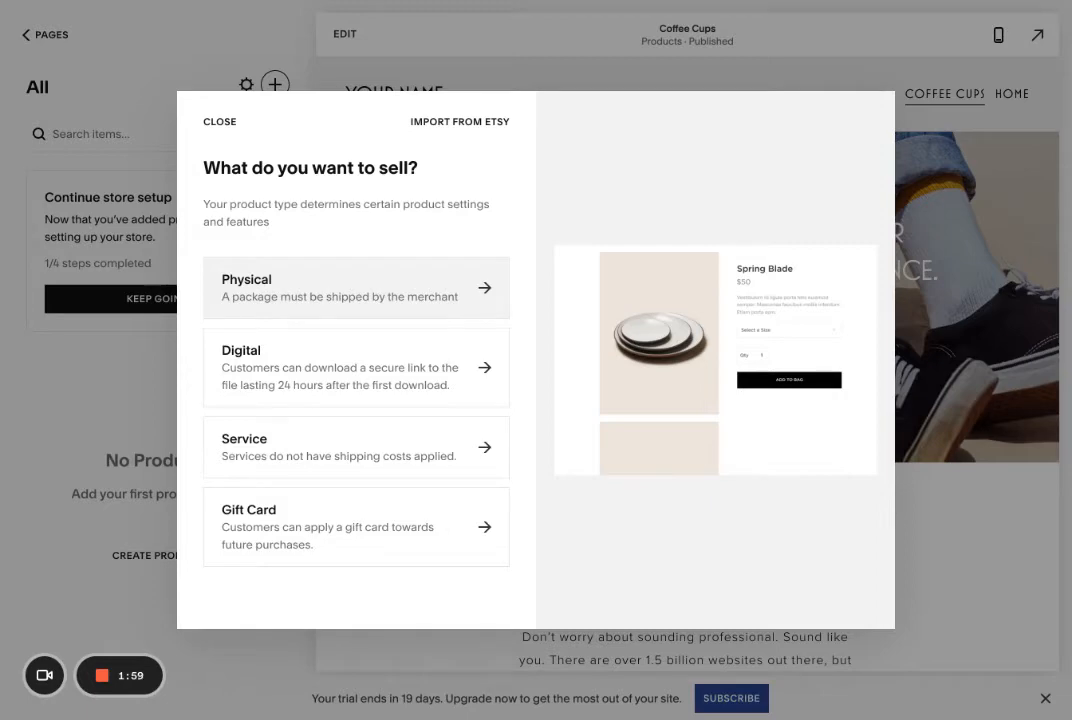
{"action": "left_click", "coordinate": [390, 280]}
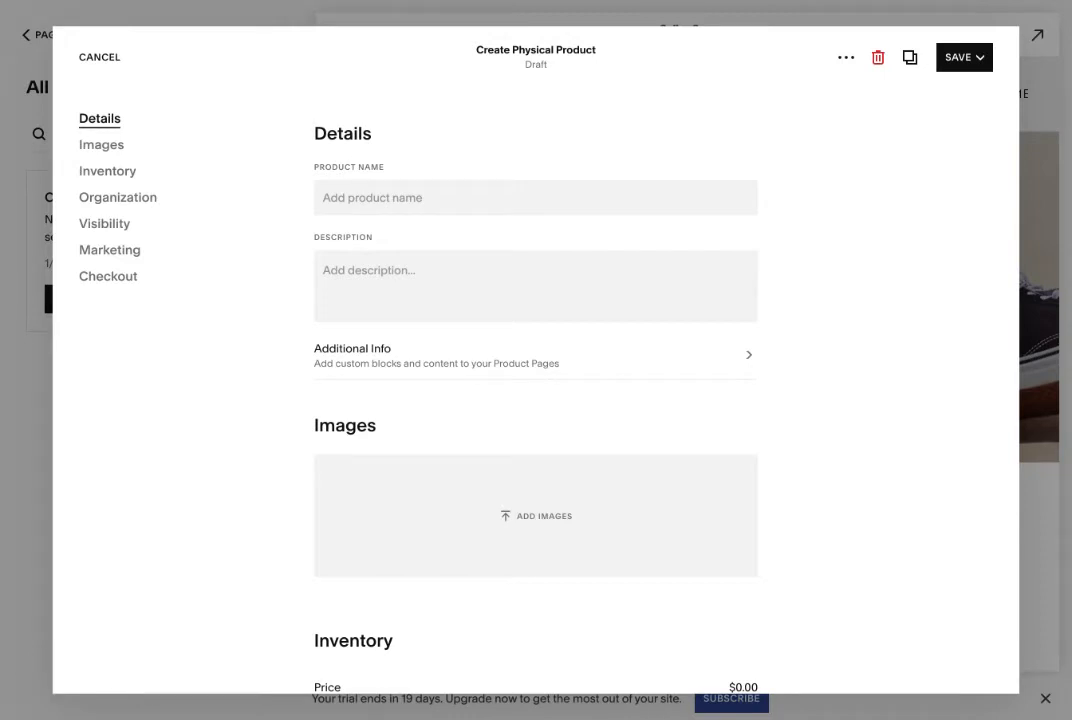
- Name the product "Colorful Espresso Cups" and paste the two "Nam ipsum risus" placeholder paragraphs as its description
{"action": "left_click", "coordinate": [342, 200]}
{"action": "type", "text": "Colorful Espresso Cups"}
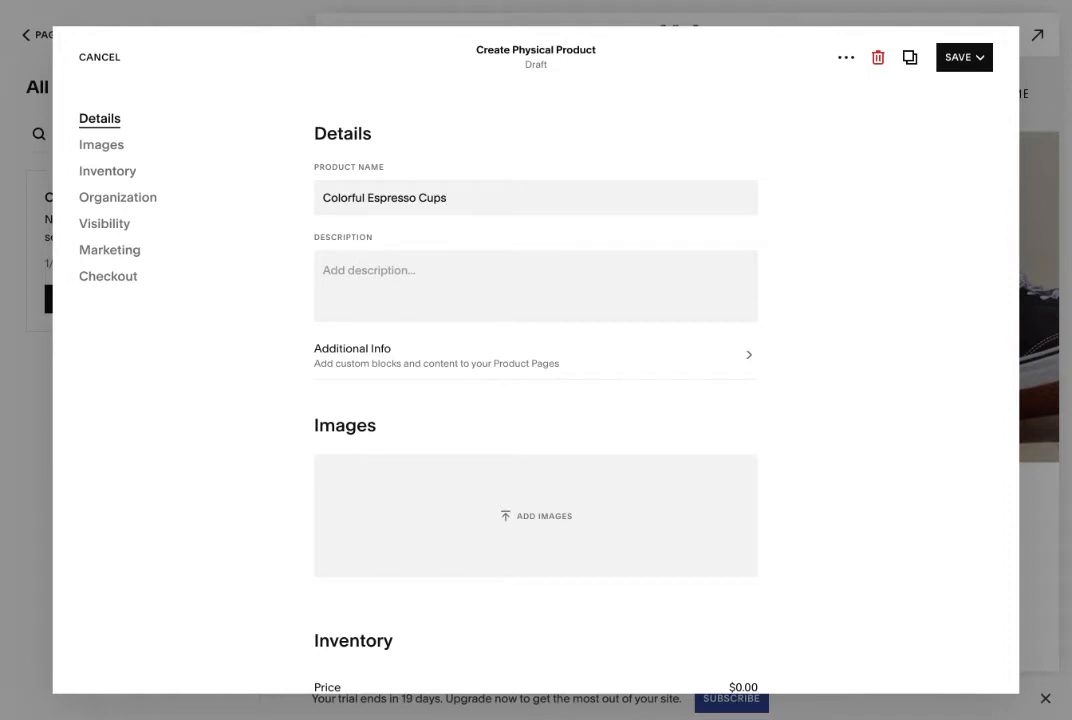
{"action": "key", "text": "ctrl+v"}
{"action": "key", "text": "ctrl+z"}
{"action": "left_click", "coordinate": [420, 270]}
{"action": "type", "text": "Nam ipsum risus, rutrum vitae, vestibulum eu, molestie vel, lacus. Pellentesque dapibus hendrerit tortor. Cras varius. Aenean viverra rhoncus pede. Phasellus accumsan cursus velit.  Donec mollis hendrerit risus. Nullam nulla eros, ultricies sit amet, nonummy id, imperdiet feugiat, pede. Maecenas tempus, tellus eget condimentum rhoncus, sem quam semper libero, sit amet adipiscing sem neque sed ipsum. Praesent ut ligula non mi varius sagittis. Nullam tincidunt adipiscing enim."}
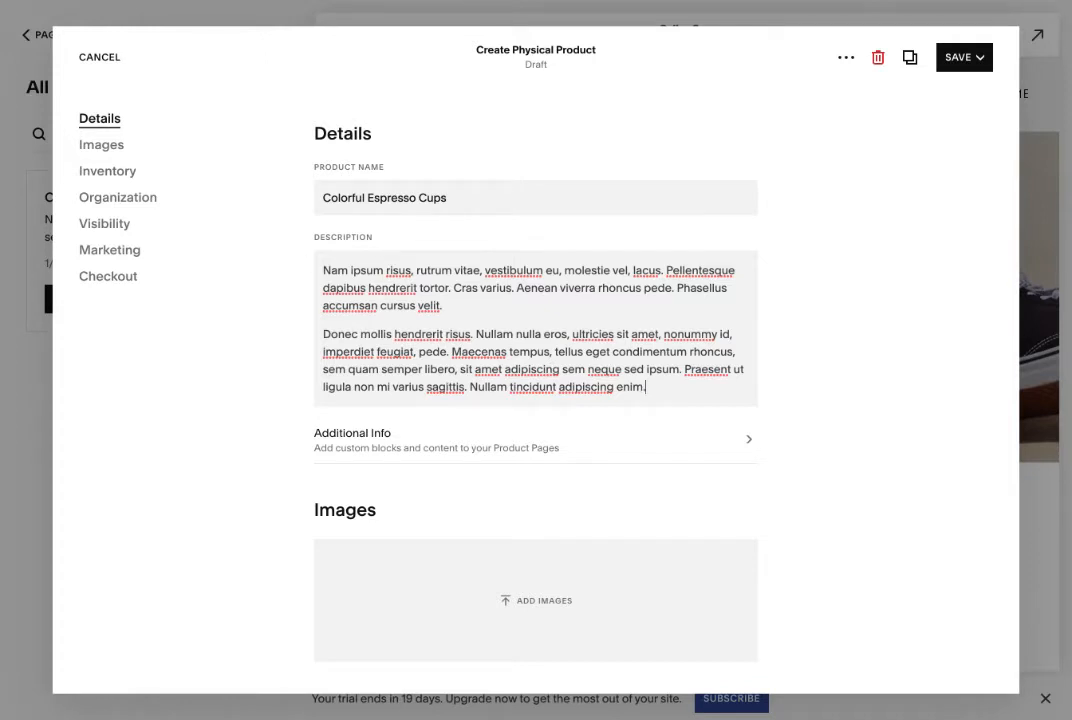
- Open the product's Additional Info and add a Line block above the empty text block
{"action": "scroll", "coordinate": [676, 452], "scroll_direction": "down", "scroll_amount": 1}
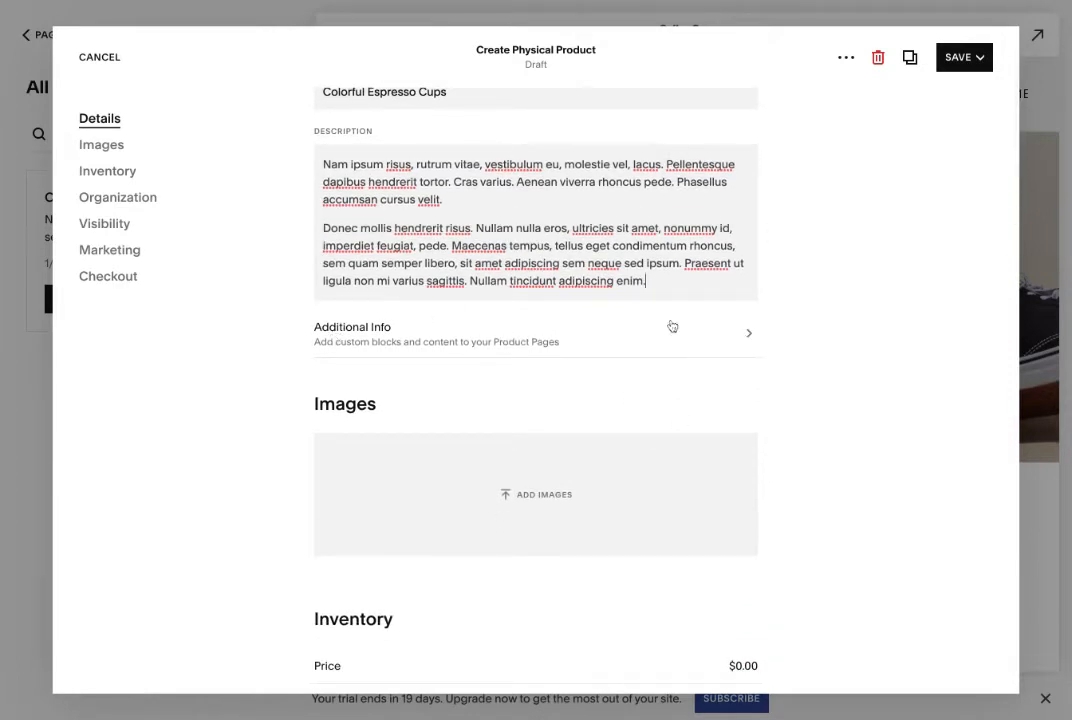
{"action": "left_click", "coordinate": [747, 337]}
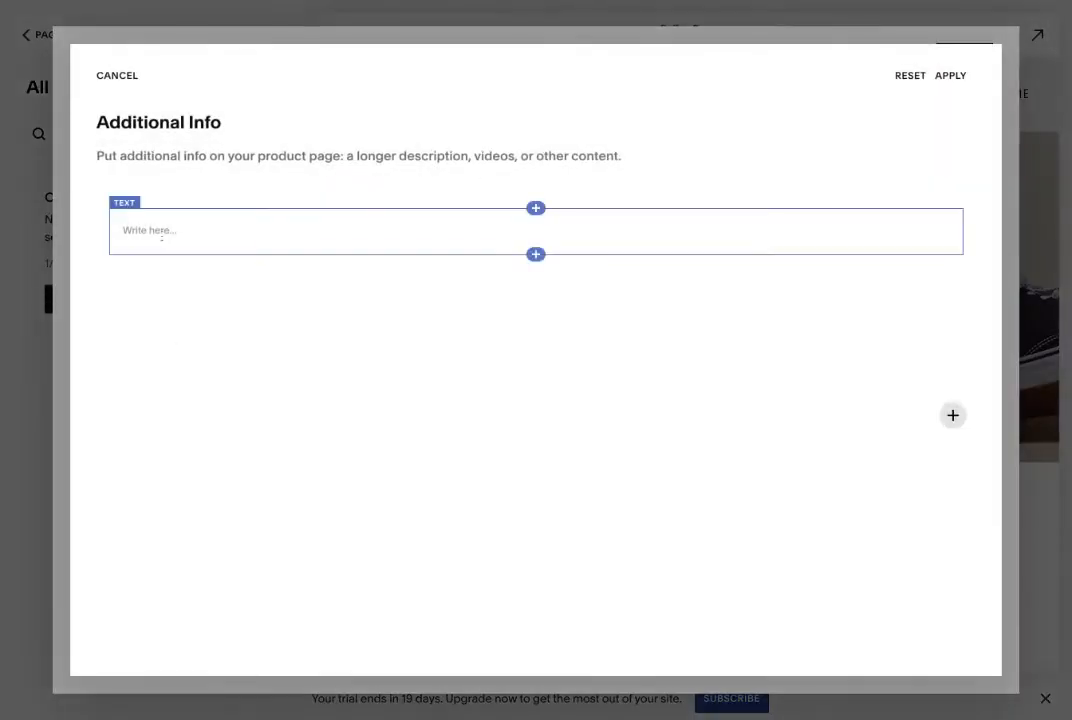
{"action": "mouse_move", "coordinate": [519, 237]}
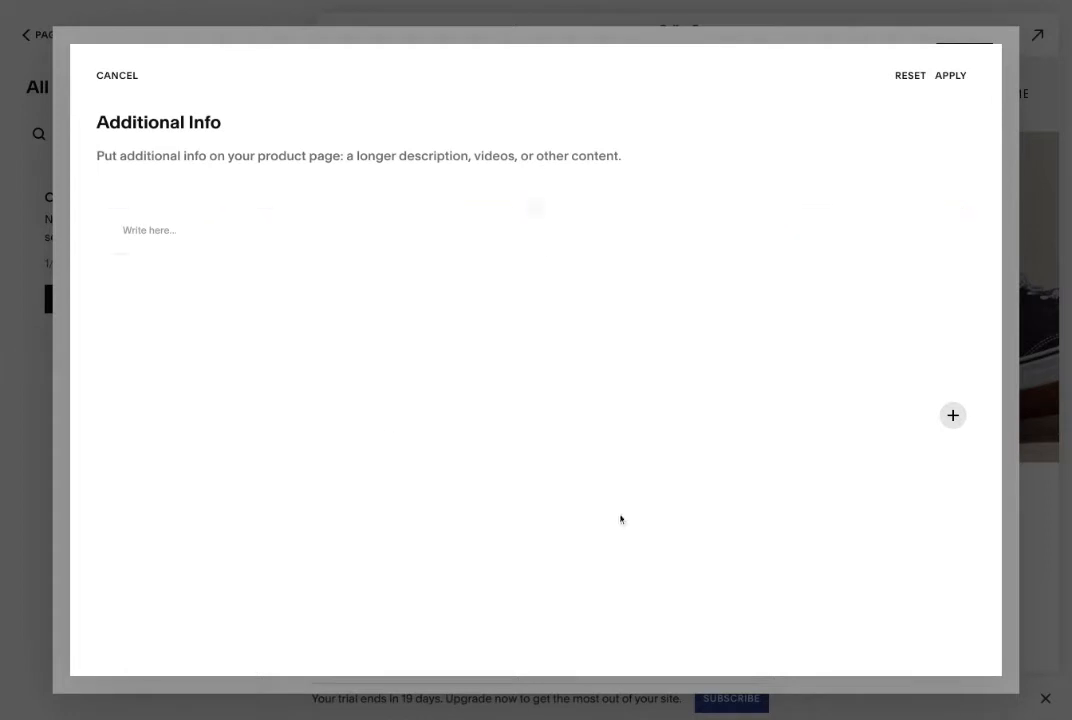
{"action": "left_click", "coordinate": [536, 209]}
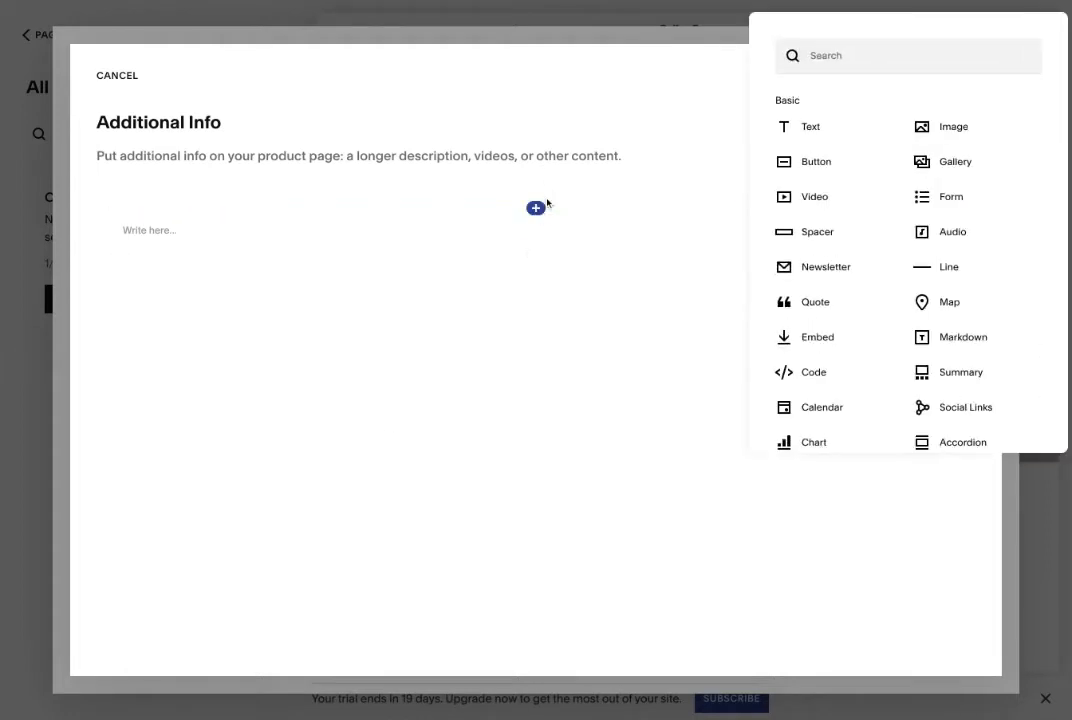
{"action": "scroll", "coordinate": [861, 428], "scroll_direction": "down", "scroll_amount": 2}
{"action": "scroll", "coordinate": [861, 428], "scroll_direction": "up", "scroll_amount": 2}
{"action": "left_click", "coordinate": [908, 275]}
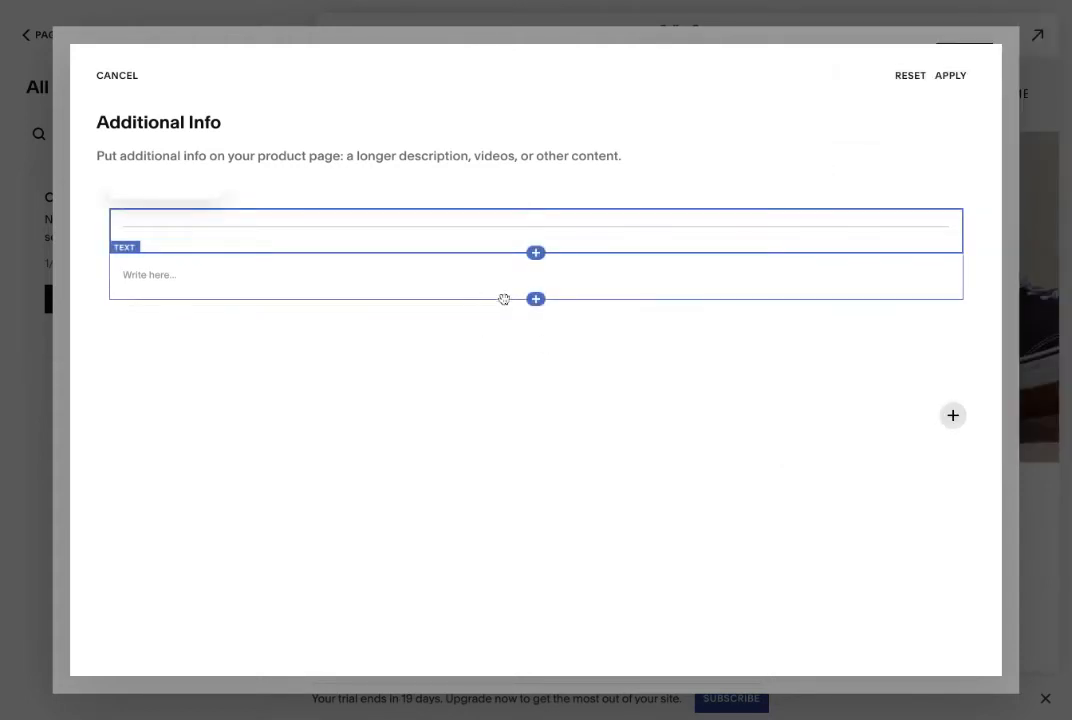
- Paste the two "Nam ipsum risus" paragraphs into the text block and place a Spacer block beside it as a second column
{"action": "left_click", "coordinate": [187, 284]}
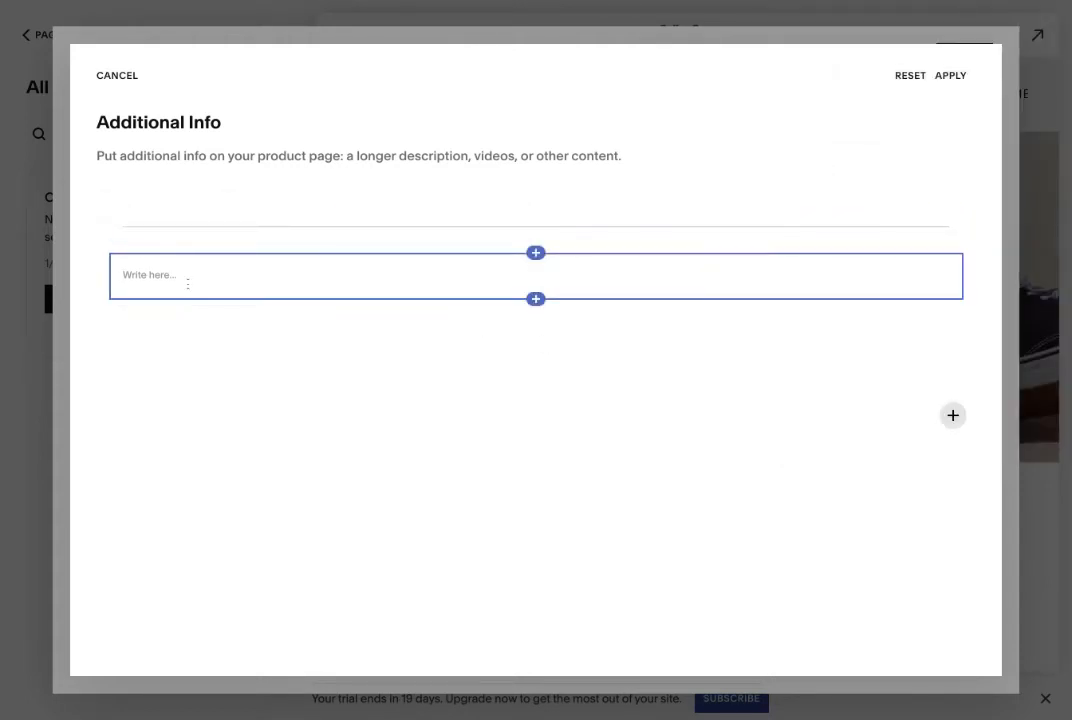
{"action": "type", "text": "Nam ipsum risus, rutrum vitae, vestibulum eu, molestie vel, lacus. Pellentesque dapibus hendrerit tortor. Cras varius. Aenean viverra rhoncus pede. Phasellus accumsan cursus velit. Donec mollis hendrerit risus. Nullam nulla eros, ultricies sit amet, nonummy id, imperdiet feugiat, pede. Maecenas tempus, tellus eget condimentum rhoncus, sem quam semper libero, sit amet adipiscing sem neque sed ipsum. Praesent ut ligula non mi varius sagittis. Nullam tincidunt adipiscing enim."}
{"action": "left_click", "coordinate": [536, 343]}
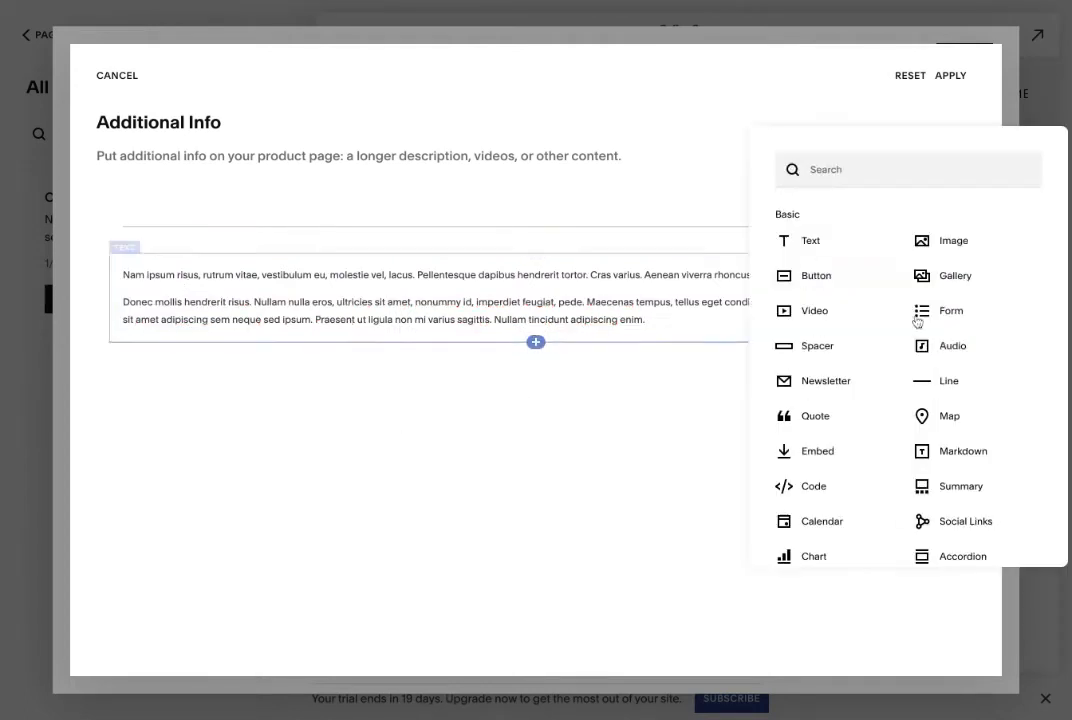
{"action": "left_click", "coordinate": [840, 364]}
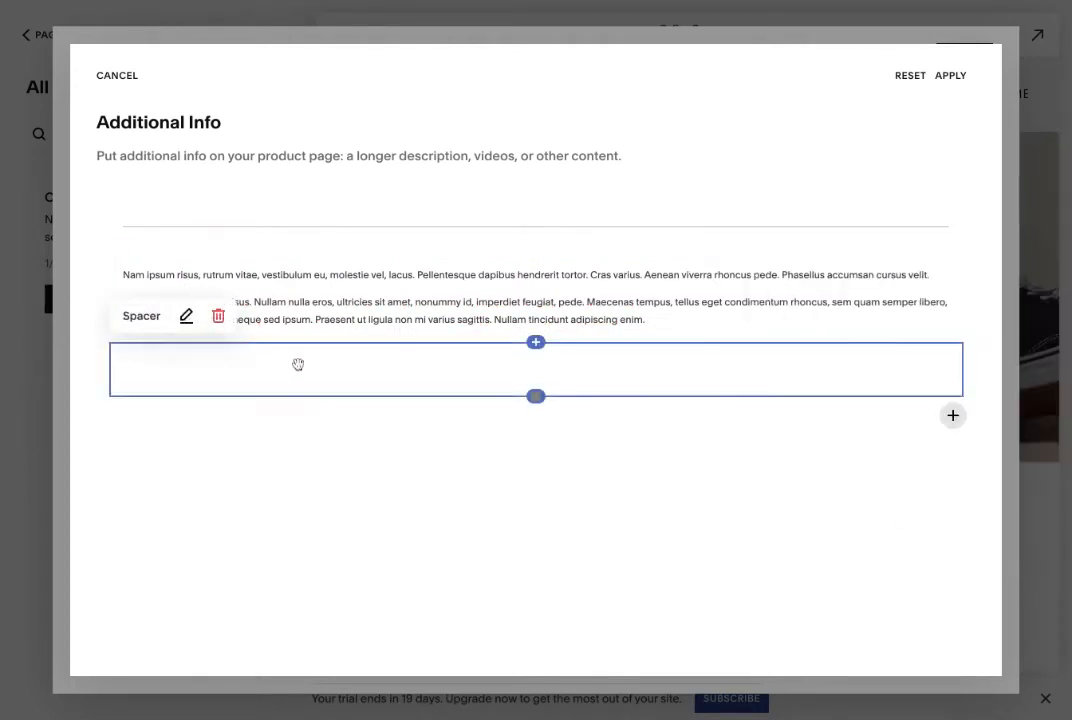
{"action": "left_click_drag", "start_coordinate": [297, 364], "coordinate": [900, 286]}
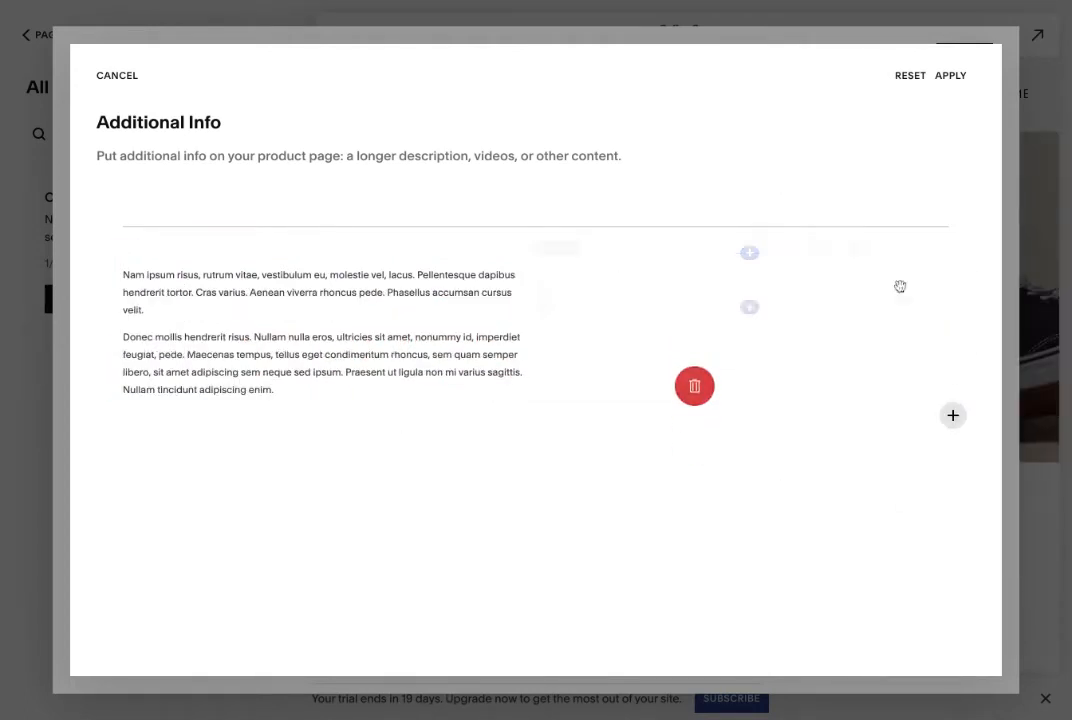
{"action": "left_click", "coordinate": [749, 306]}
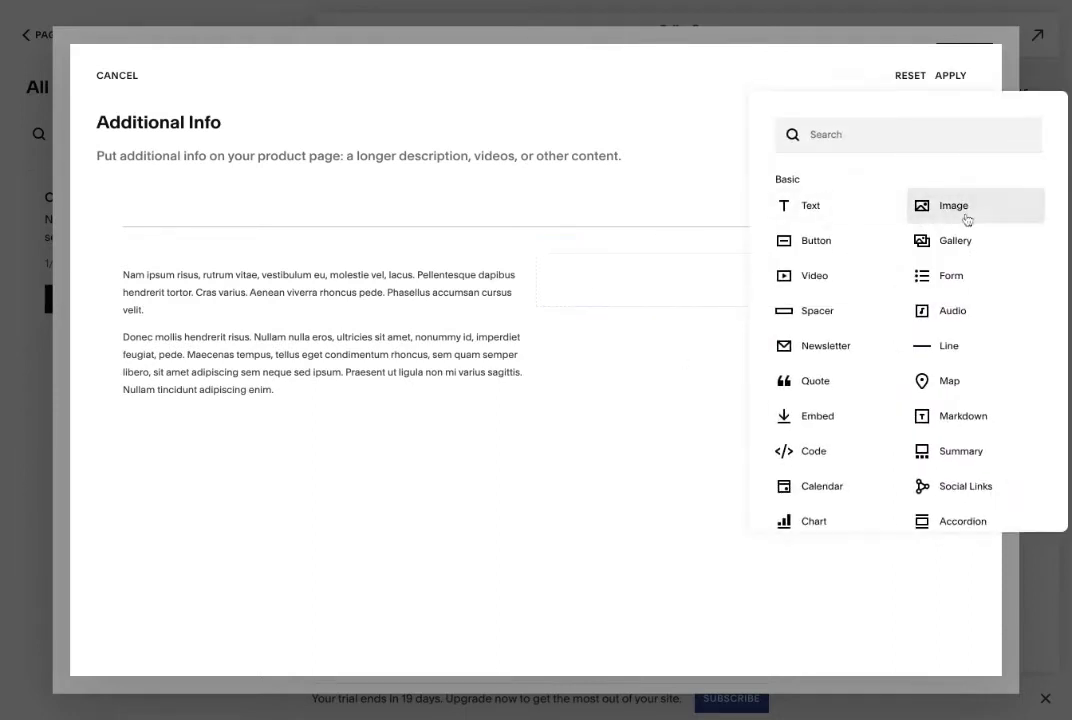
{"action": "left_click", "coordinate": [920, 217]}
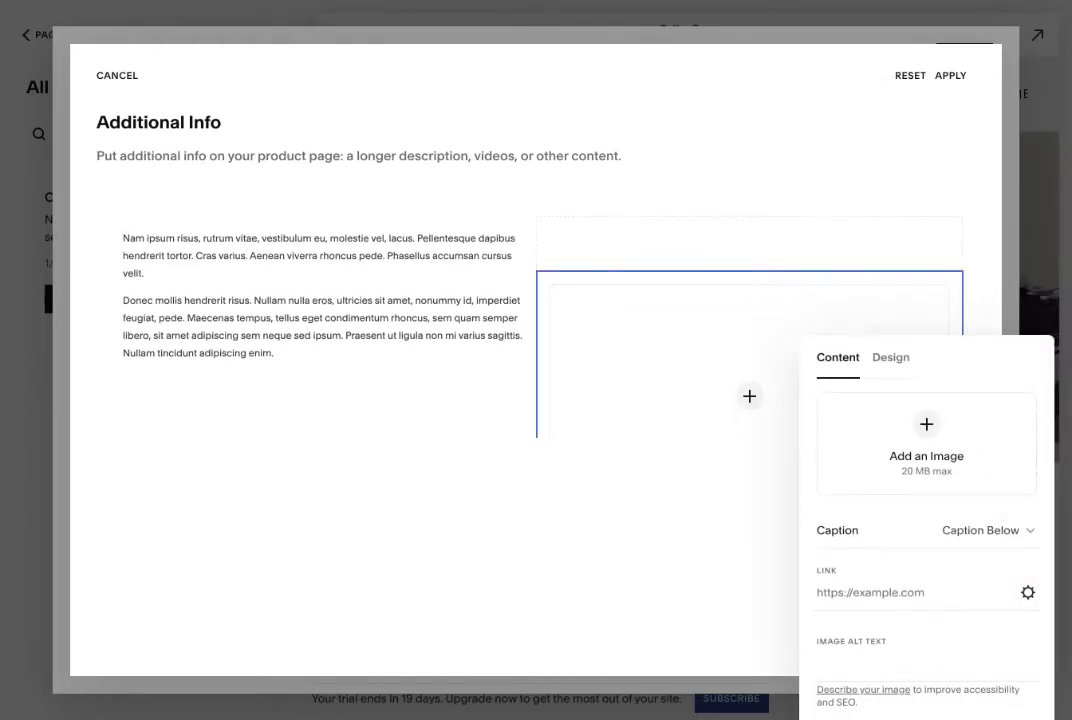
{"action": "left_click_drag", "start_coordinate": [110, 297], "coordinate": [927, 440]}
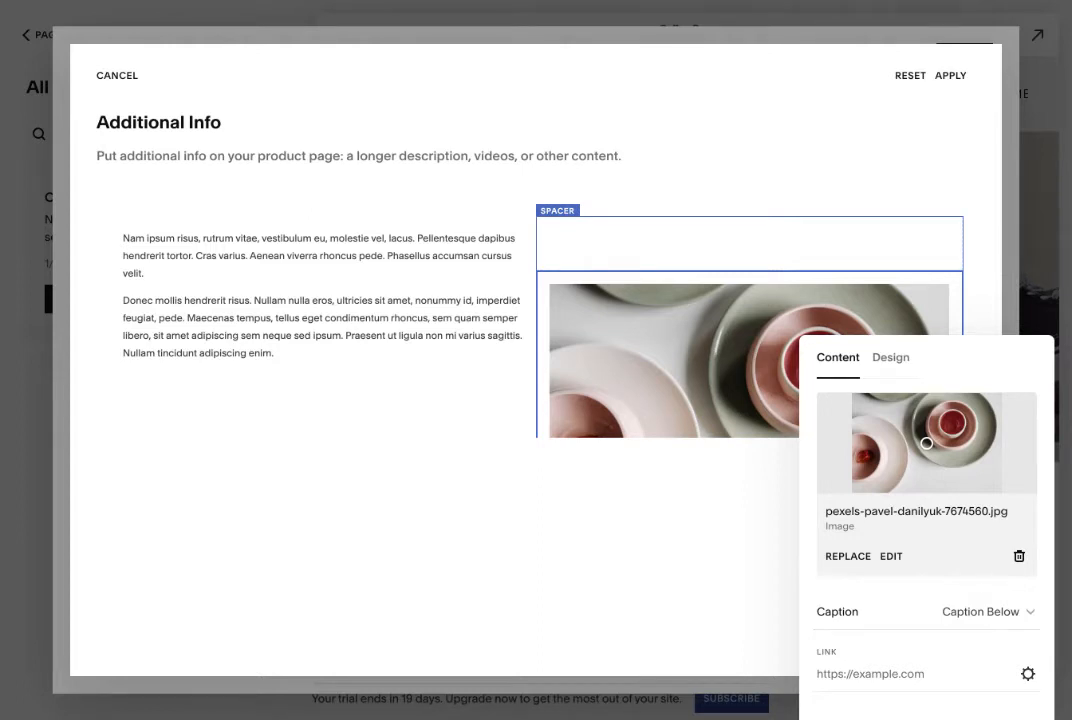
{"action": "left_click", "coordinate": [700, 244]}
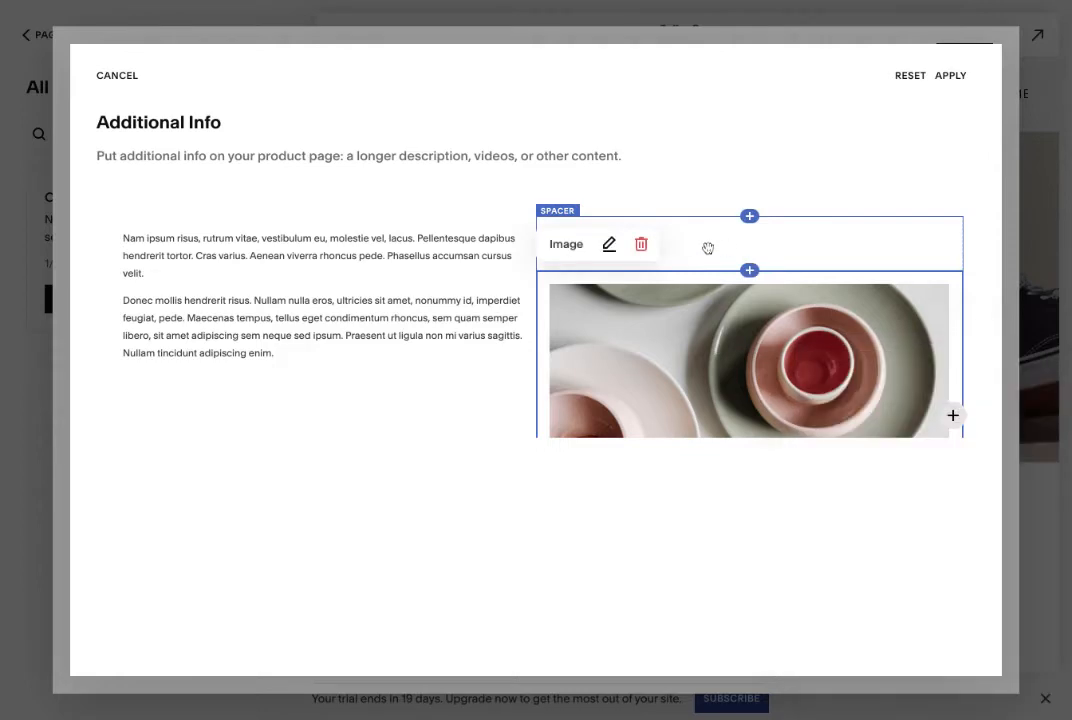
{"action": "left_click", "coordinate": [643, 246]}
{"action": "left_click", "coordinate": [630, 410]}
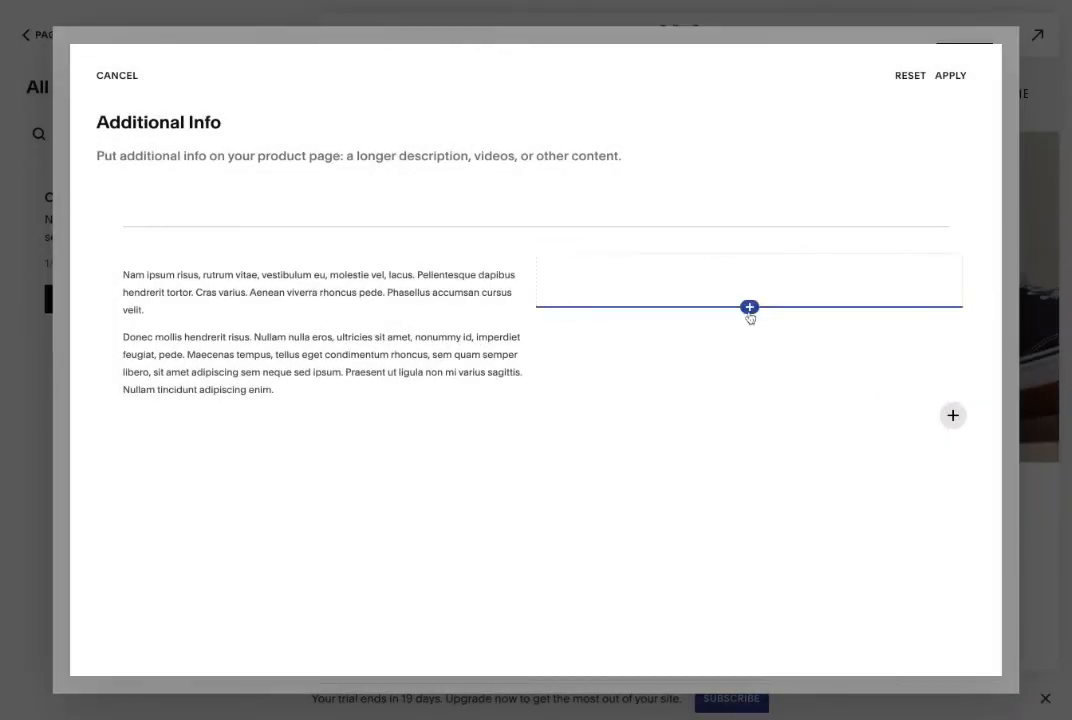
- Add an Image block with pexels-pavel-danilyuk-7674560.jpg below the spacer beside the text, and delete the spacer
{"action": "left_click", "coordinate": [749, 307]}
{"action": "left_click", "coordinate": [888, 211]}
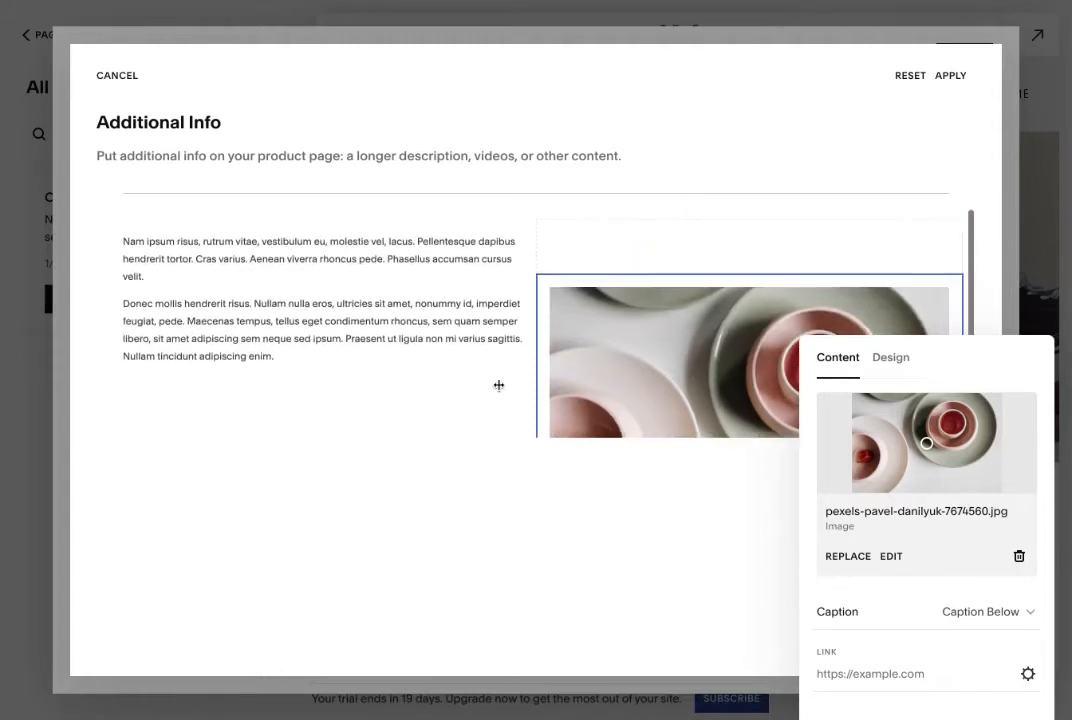
{"action": "left_click", "coordinate": [428, 421]}
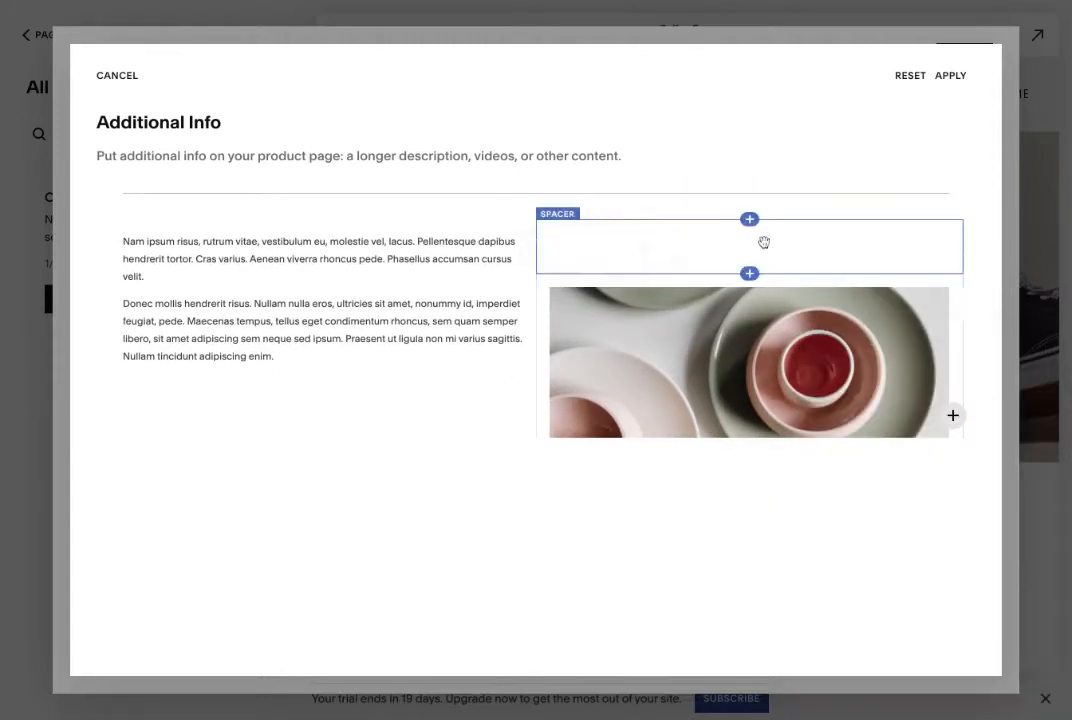
{"action": "left_click", "coordinate": [692, 240]}
{"action": "key", "text": "Delete"}
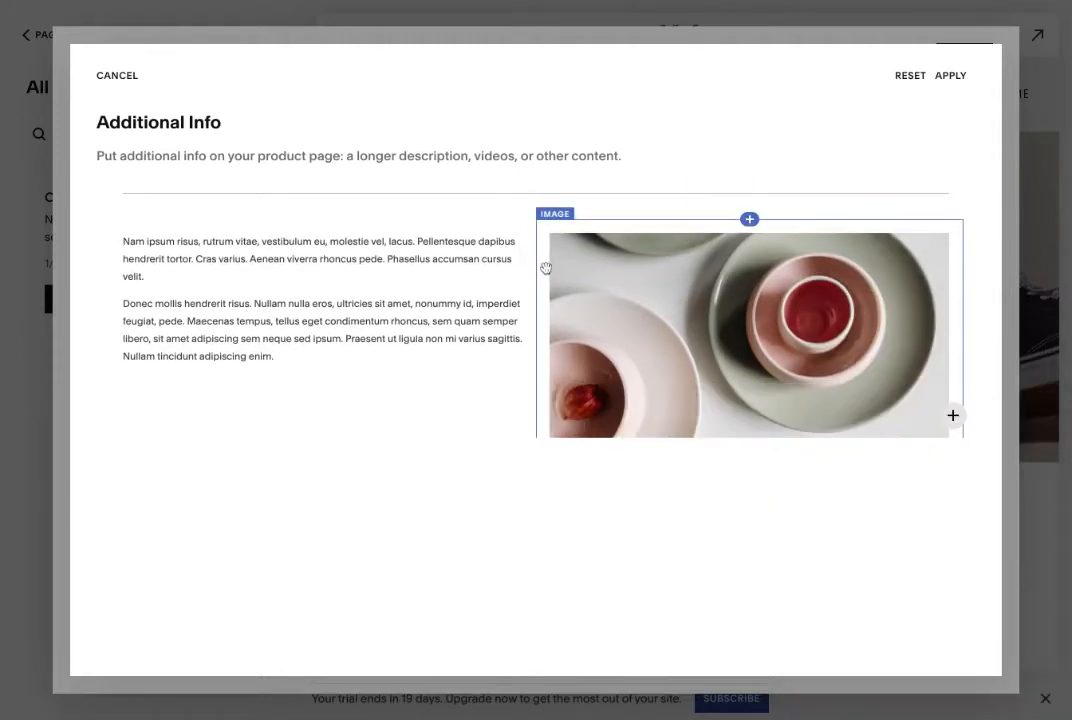
- Add an Accordion block with its default items directly below the text block in the Additional Info layout
{"action": "scroll", "coordinate": [545, 268], "scroll_direction": "down", "scroll_amount": 1}
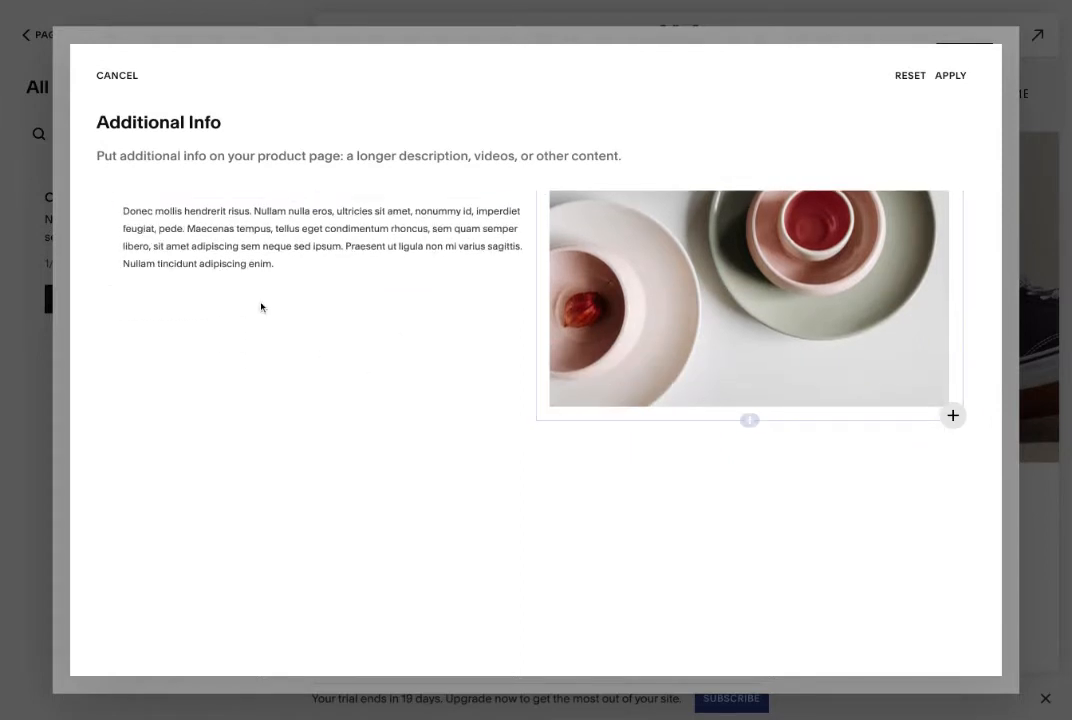
{"action": "left_click", "coordinate": [323, 287]}
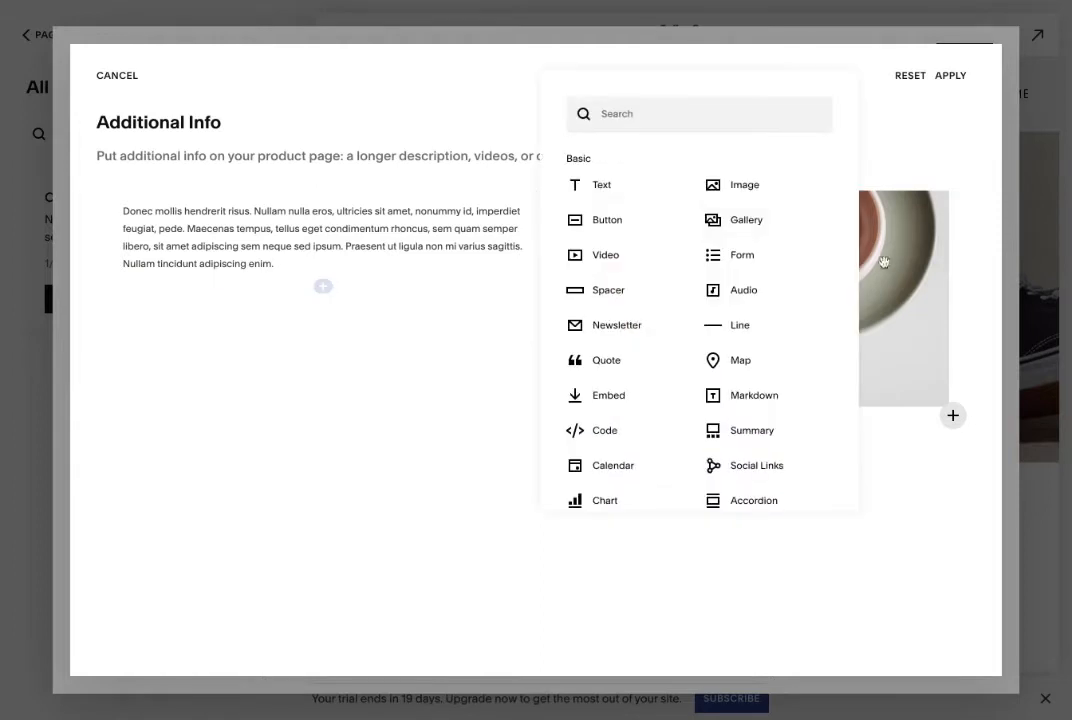
{"action": "left_click", "coordinate": [589, 117]}
{"action": "type", "text": "ac"}
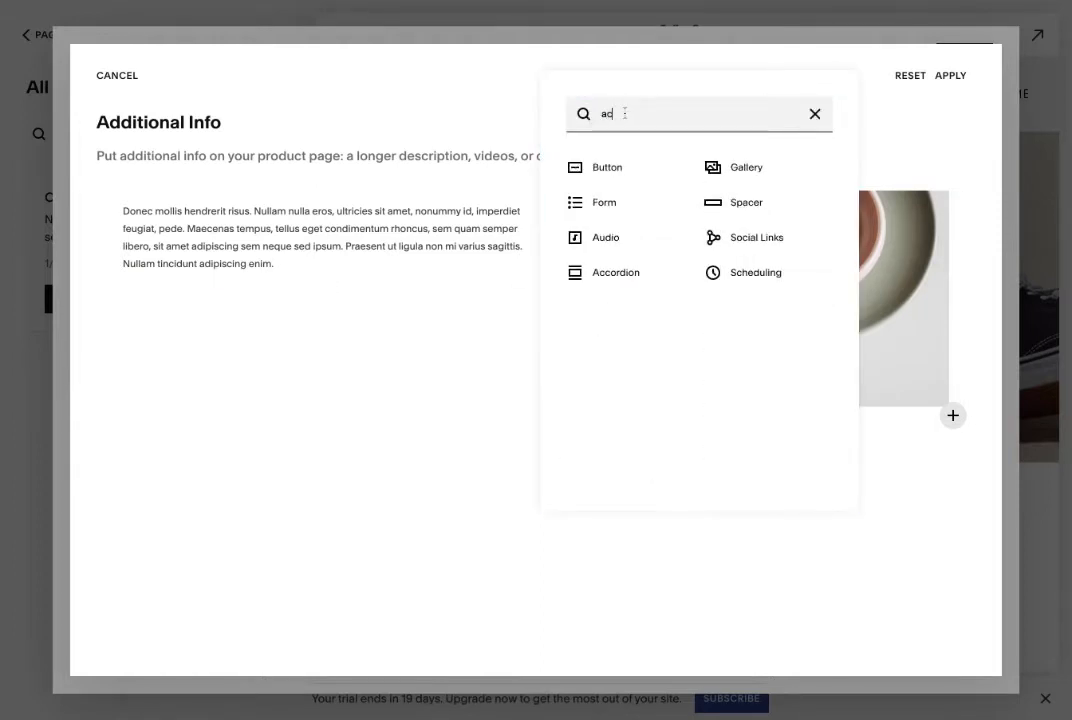
{"action": "left_click", "coordinate": [620, 272]}
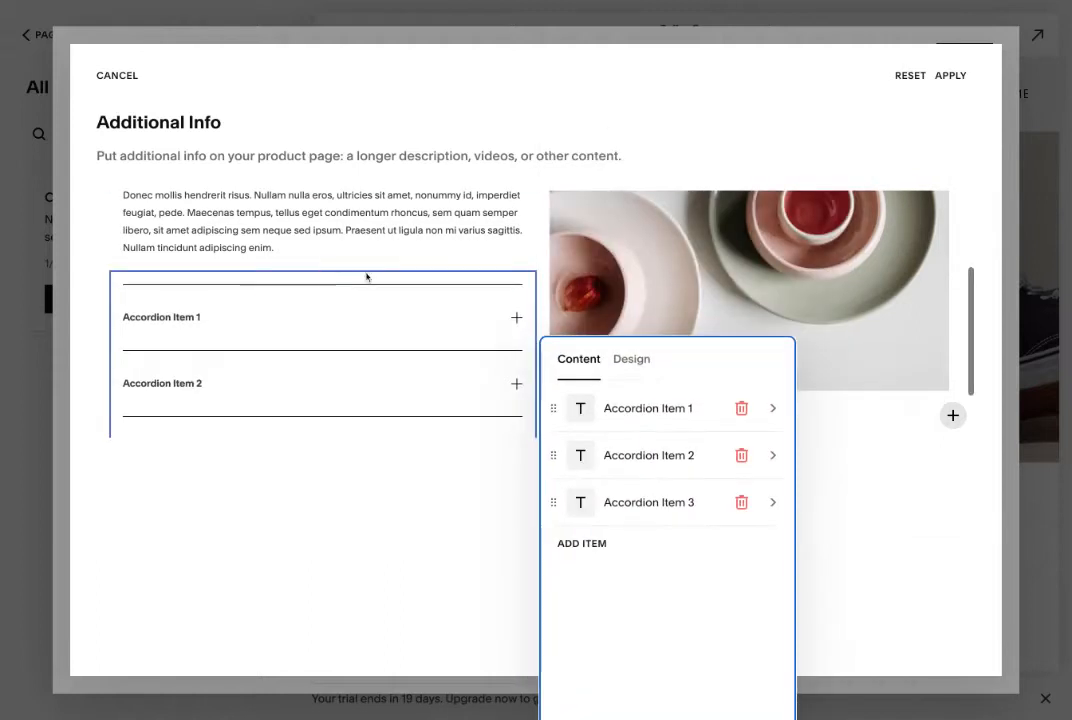
{"action": "scroll", "coordinate": [445, 310], "scroll_direction": "down", "scroll_amount": 1}
{"action": "scroll", "coordinate": [445, 310], "scroll_direction": "up", "scroll_amount": 2}
{"action": "left_click", "coordinate": [724, 293]}
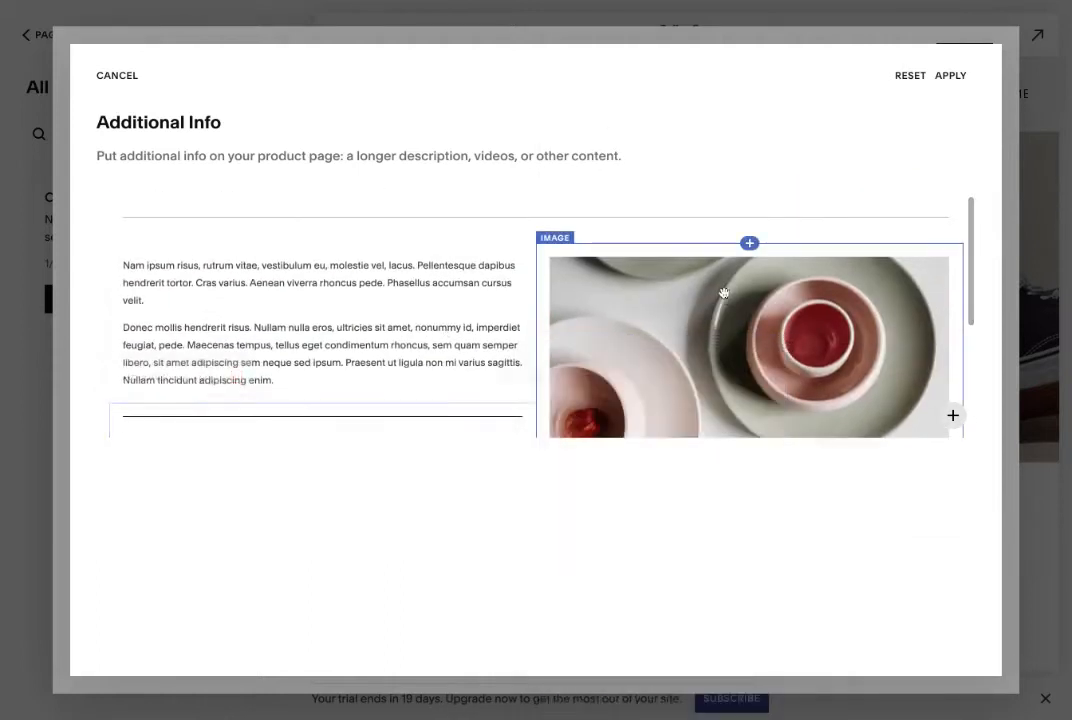
- Review the line, text, accordion and image layout and apply the Additional Info content to the product
{"action": "scroll", "coordinate": [724, 293], "scroll_direction": "down", "scroll_amount": 2}
{"action": "scroll", "coordinate": [724, 293], "scroll_direction": "up", "scroll_amount": 2}
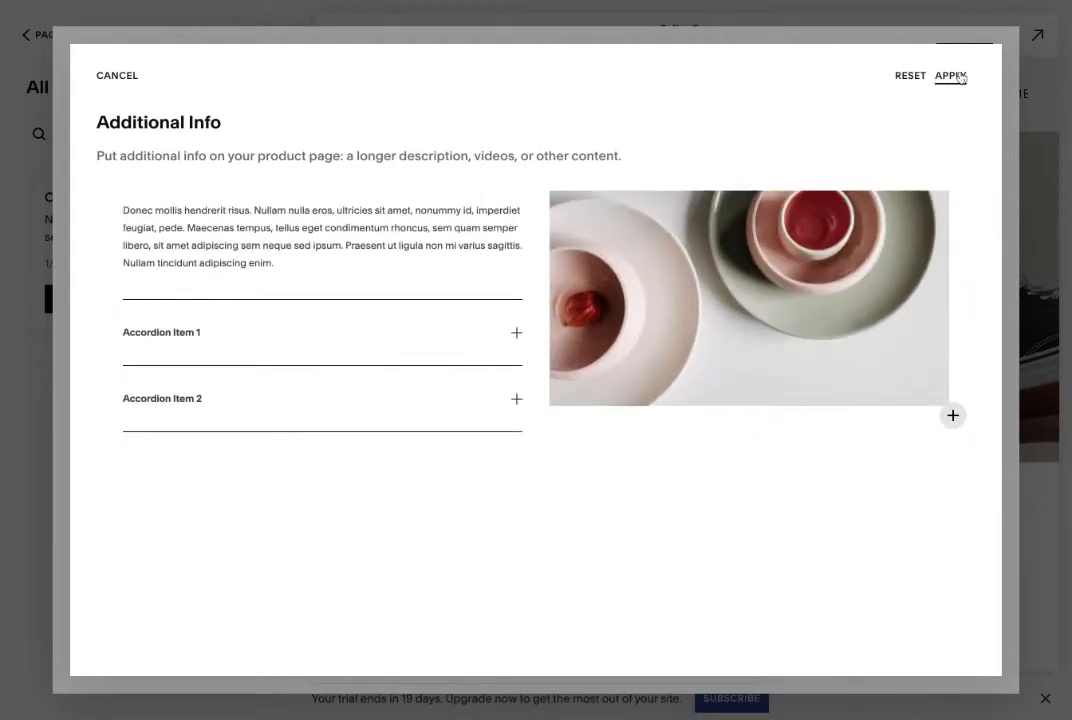
{"action": "scroll", "coordinate": [665, 304], "scroll_direction": "up", "scroll_amount": 2}
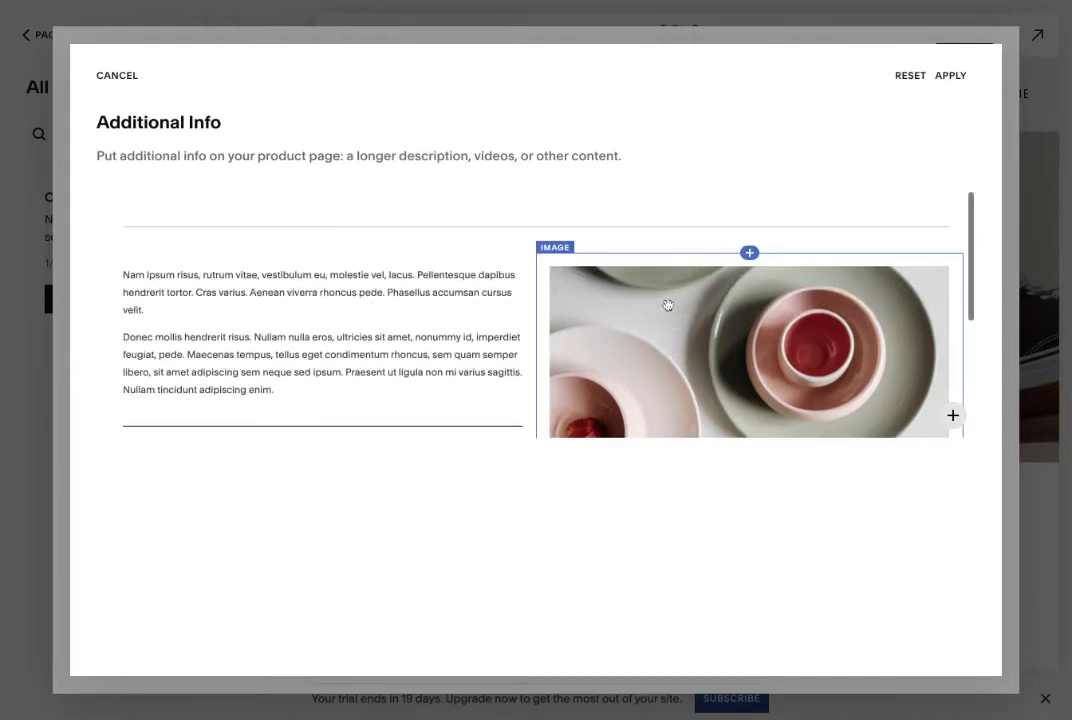
{"action": "scroll", "coordinate": [754, 337], "scroll_direction": "down", "scroll_amount": 3}
{"action": "scroll", "coordinate": [751, 336], "scroll_direction": "up", "scroll_amount": 3}
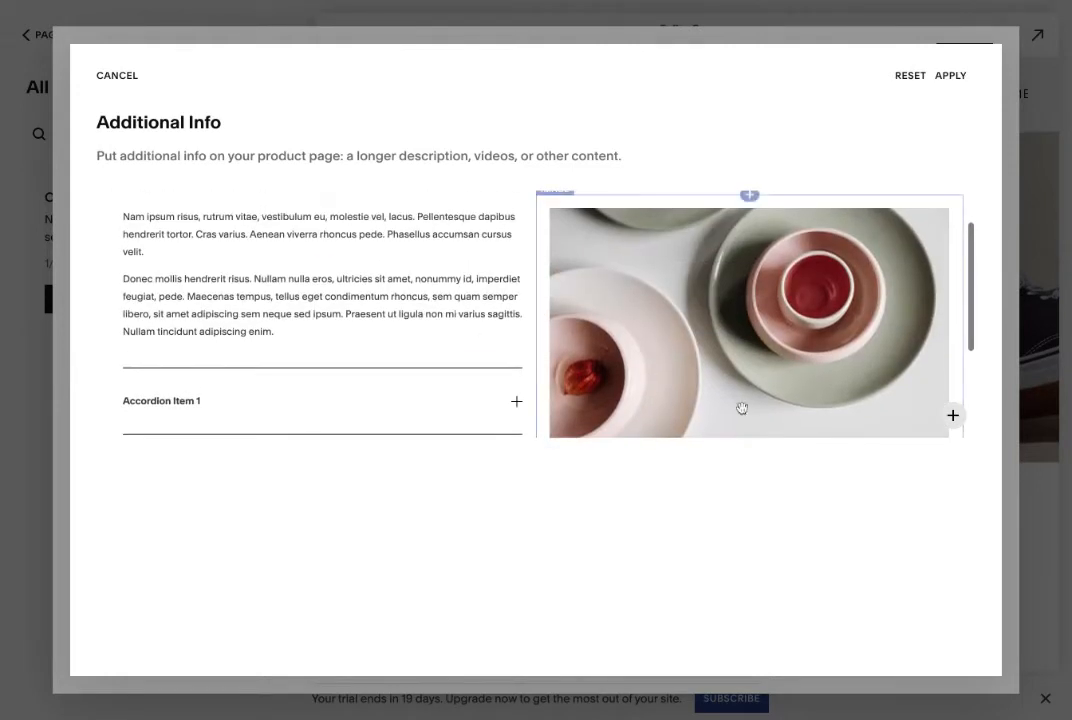
{"action": "left_click", "coordinate": [952, 76]}
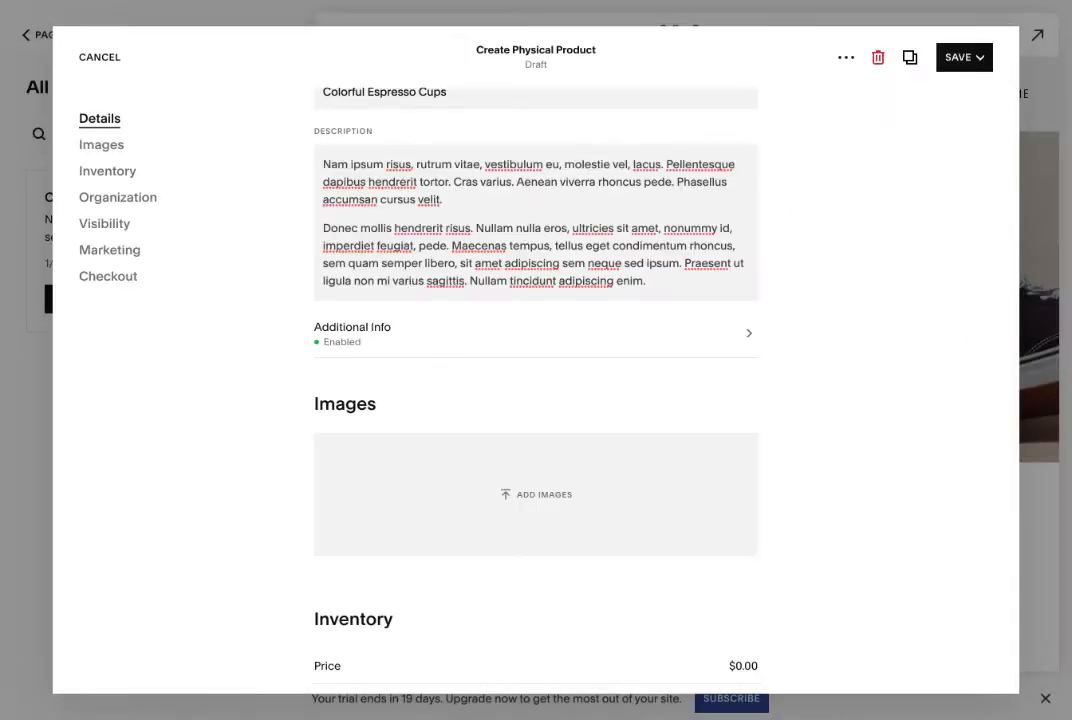
- Set the price of Colorful Espresso Cups to $25.00 in the product's inventory details
{"action": "scroll", "coordinate": [440, 478], "scroll_direction": "down", "scroll_amount": 1}
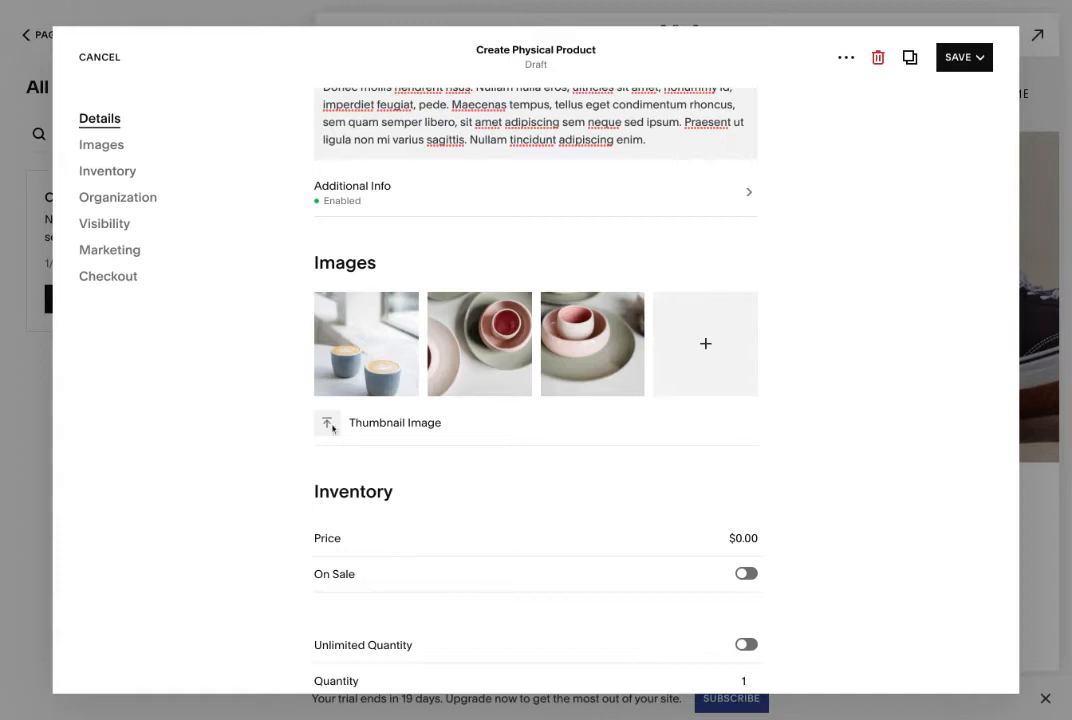
{"action": "scroll", "coordinate": [724, 453], "scroll_direction": "down", "scroll_amount": 1}
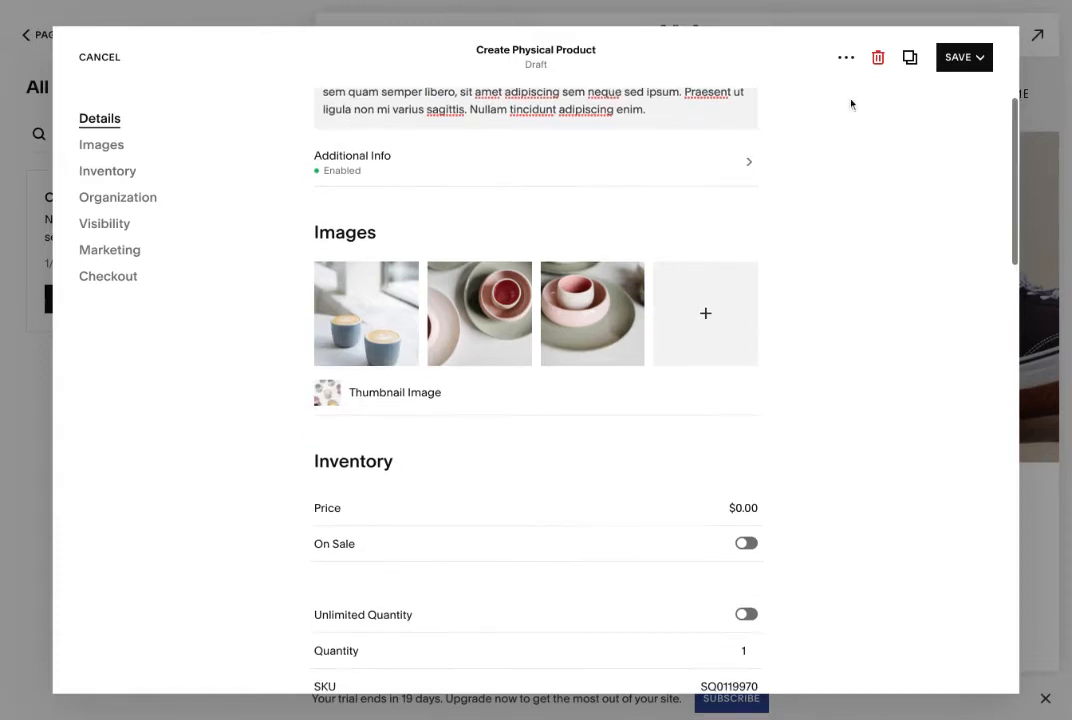
{"action": "scroll", "coordinate": [778, 304], "scroll_direction": "down", "scroll_amount": 2}
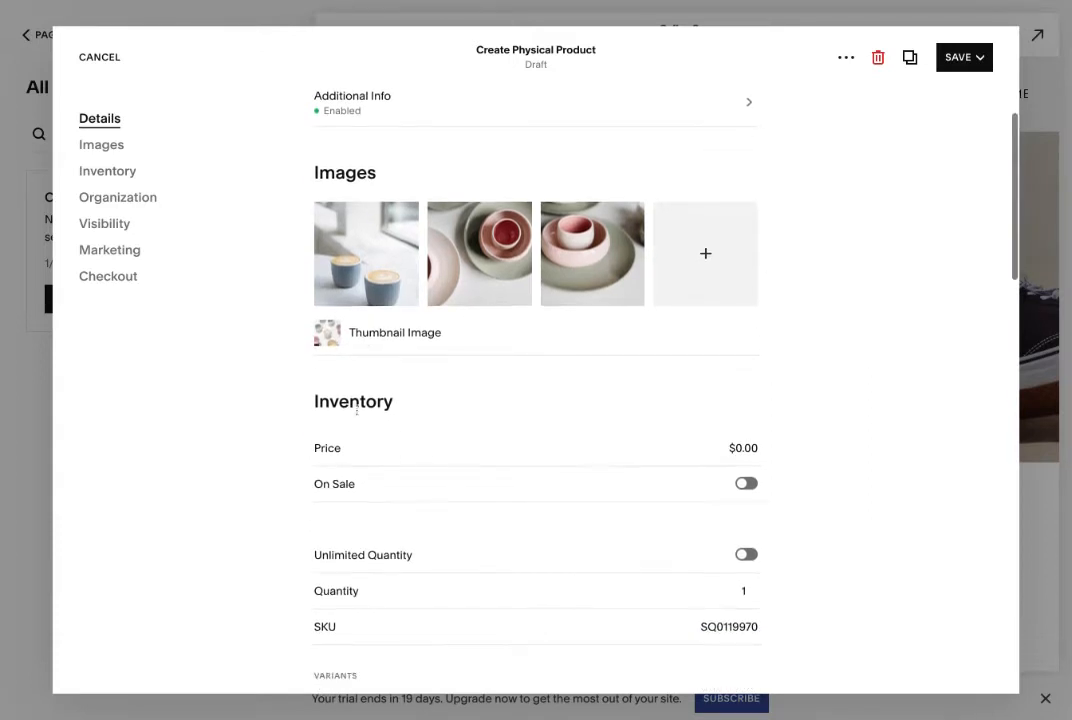
{"action": "left_click", "coordinate": [752, 448]}
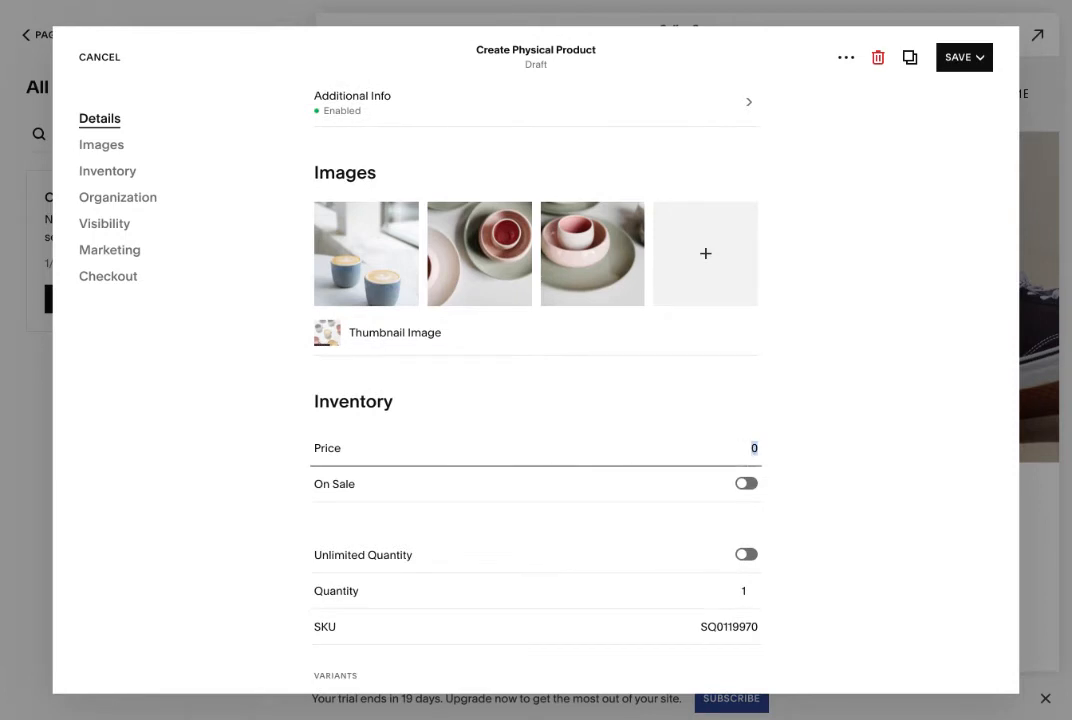
{"action": "type", "text": "25"}
{"action": "left_click", "coordinate": [832, 492]}
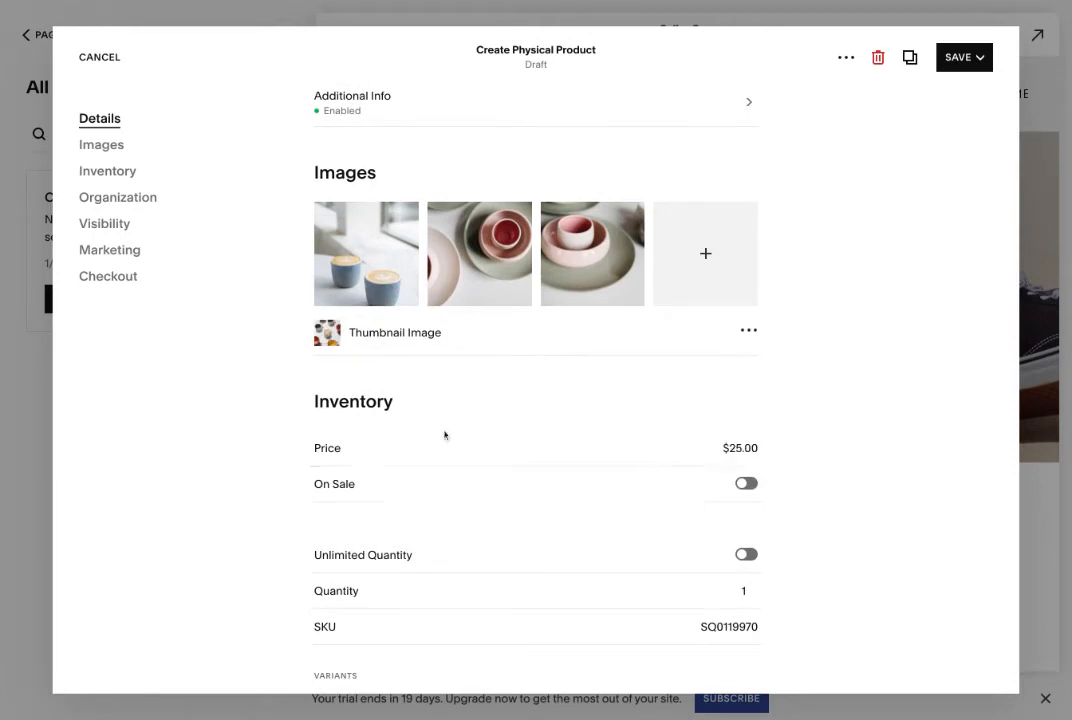
- Set the product's stock quantity to 10, leaving Unlimited Quantity off
{"action": "scroll", "coordinate": [715, 493], "scroll_direction": "down", "scroll_amount": 2}
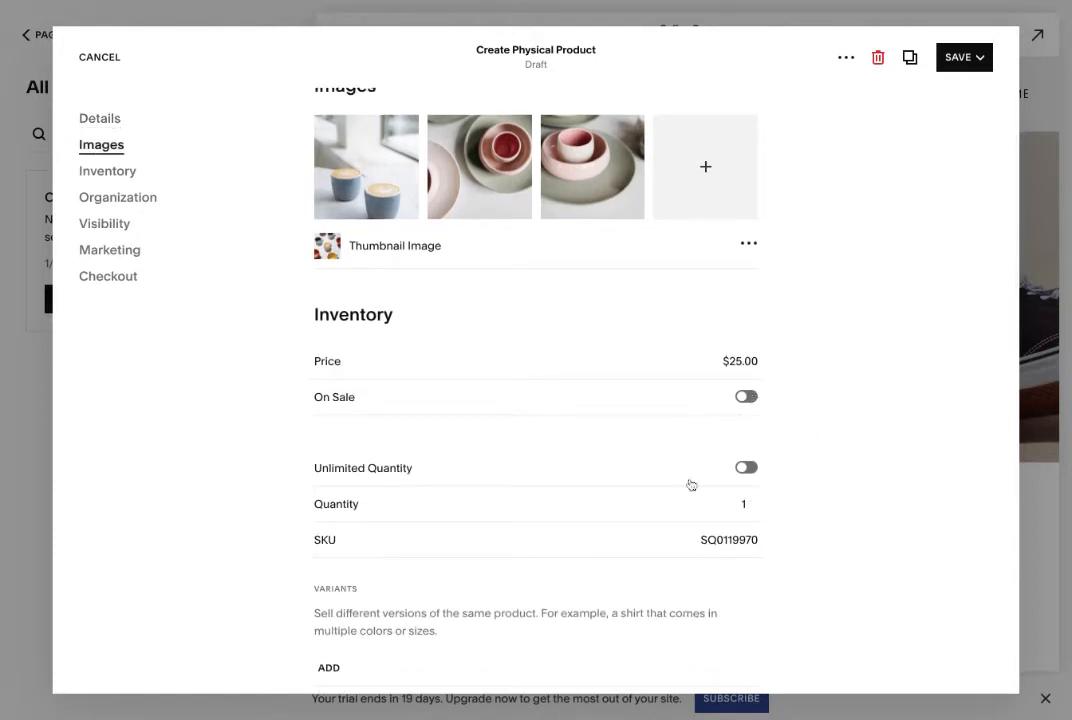
{"action": "left_click", "coordinate": [752, 502]}
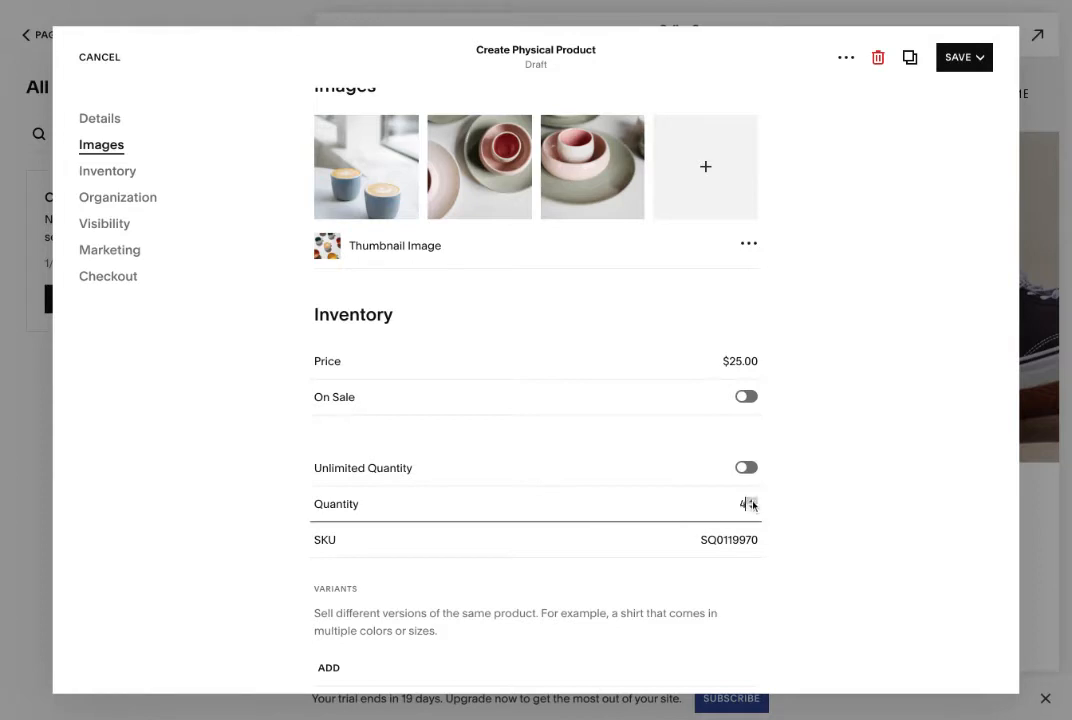
{"action": "left_click", "coordinate": [752, 501]}
{"action": "left_click", "coordinate": [752, 501]}
{"action": "left_click", "coordinate": [752, 502]}
{"action": "scroll", "coordinate": [723, 510], "scroll_direction": "down", "scroll_amount": 1}
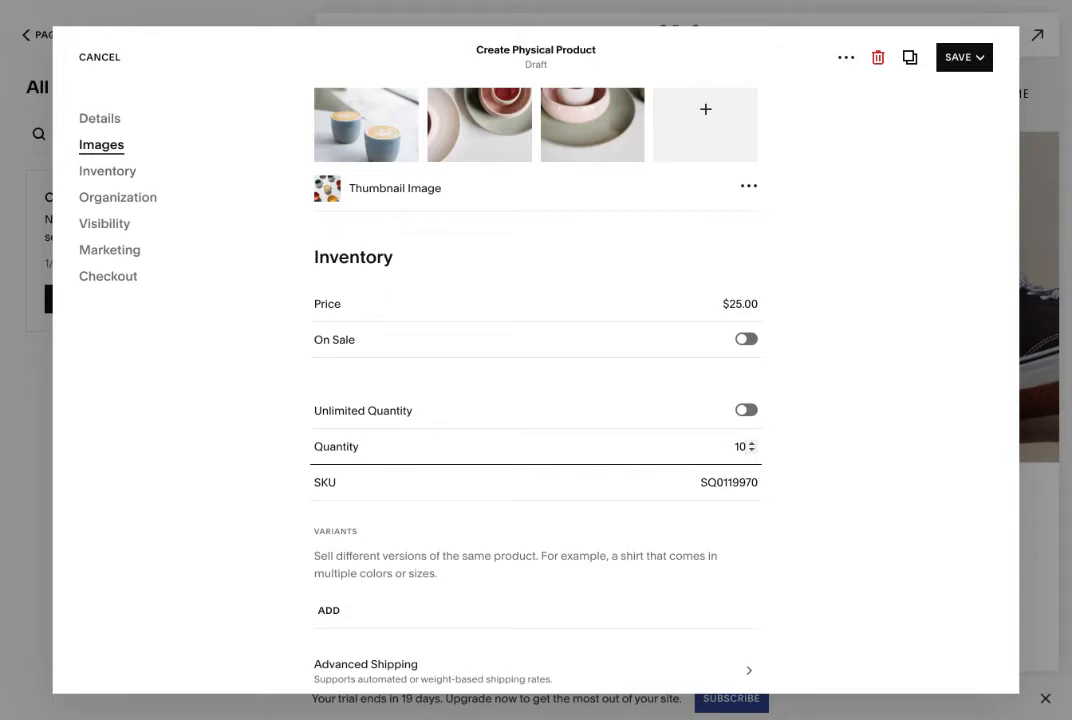
{"action": "left_click", "coordinate": [699, 482]}
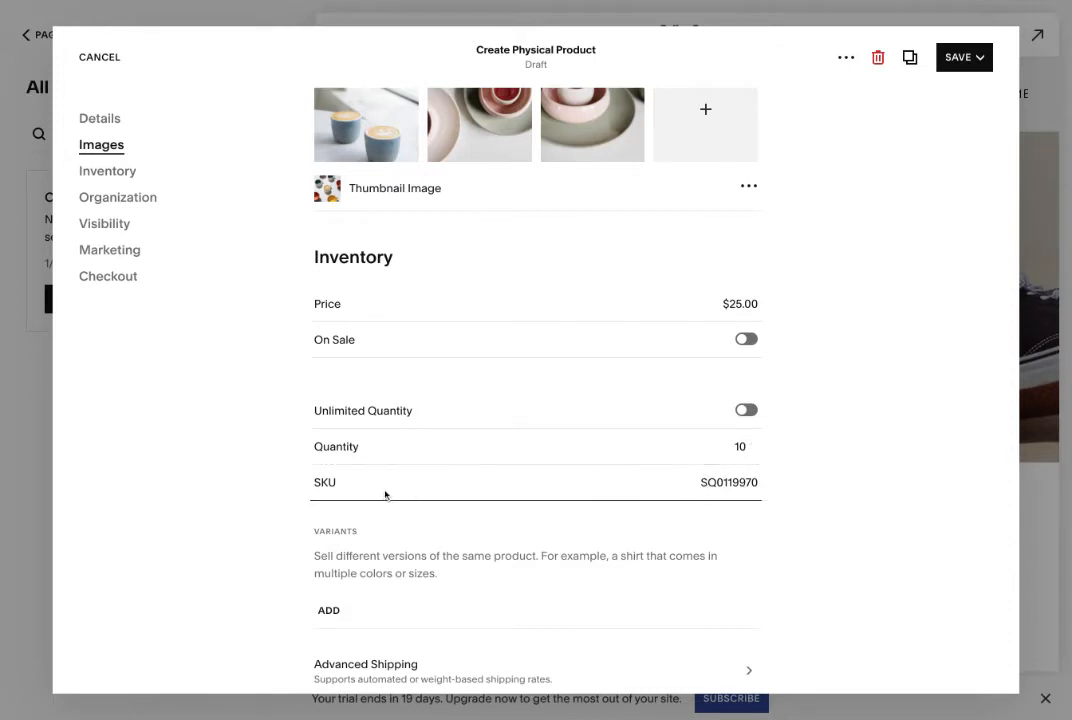
- Add a Color option to the product with the variants pink, blue and white
{"action": "scroll", "coordinate": [770, 490], "scroll_direction": "down", "scroll_amount": 3}
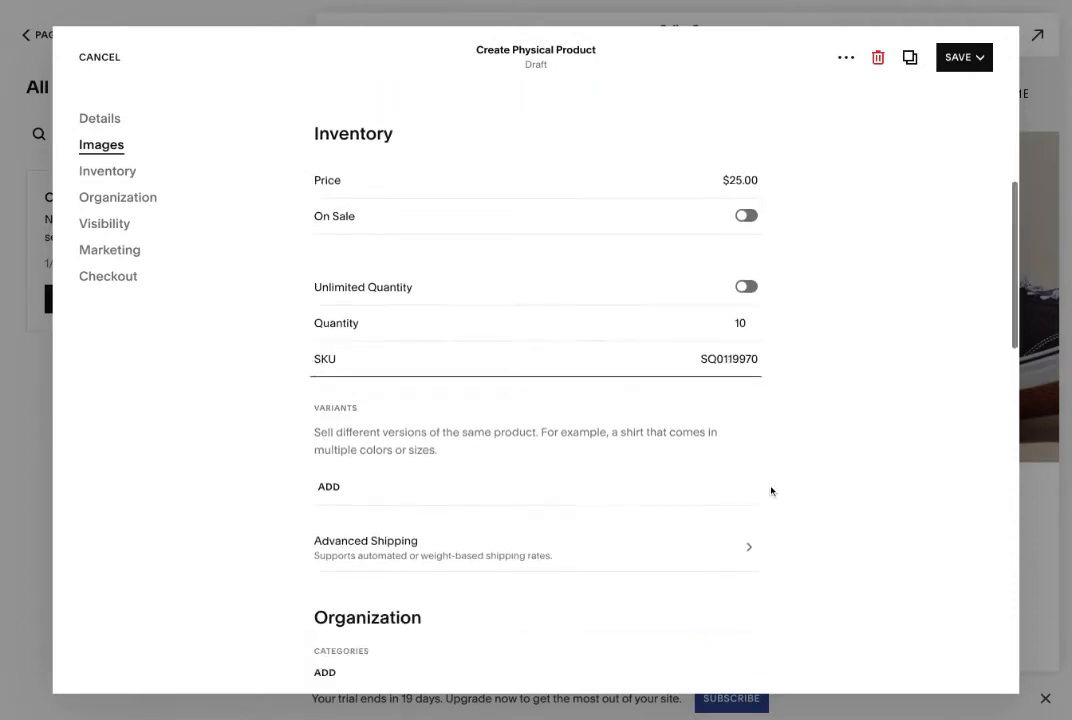
{"action": "scroll", "coordinate": [342, 349], "scroll_direction": "up", "scroll_amount": 1}
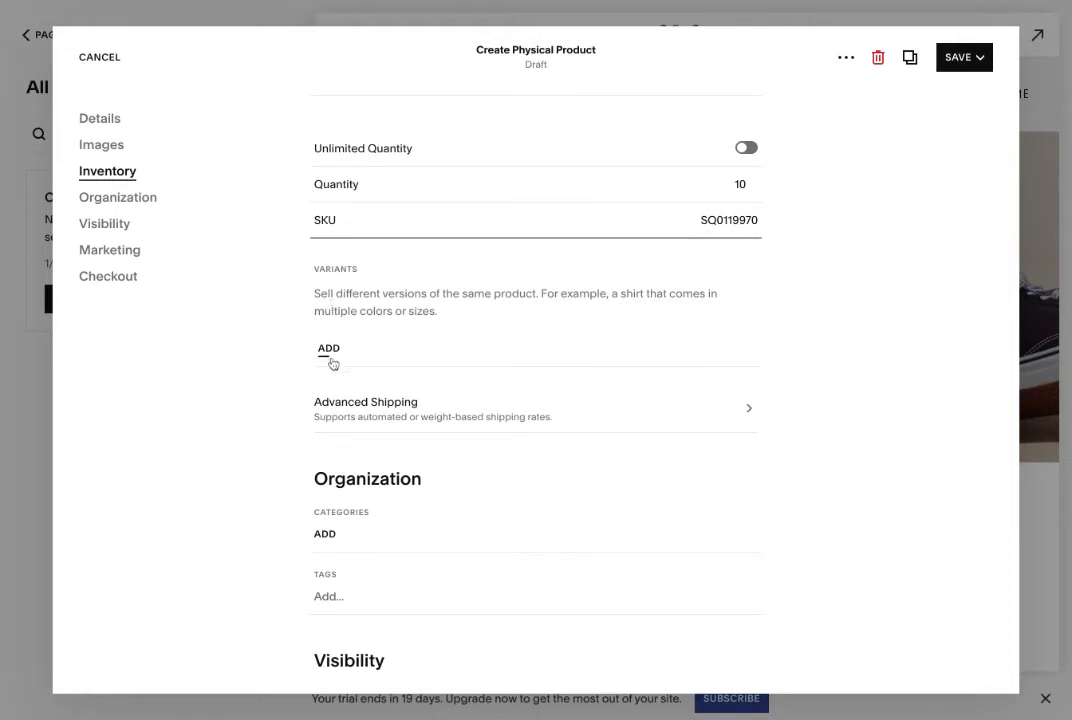
{"action": "left_click", "coordinate": [329, 350]}
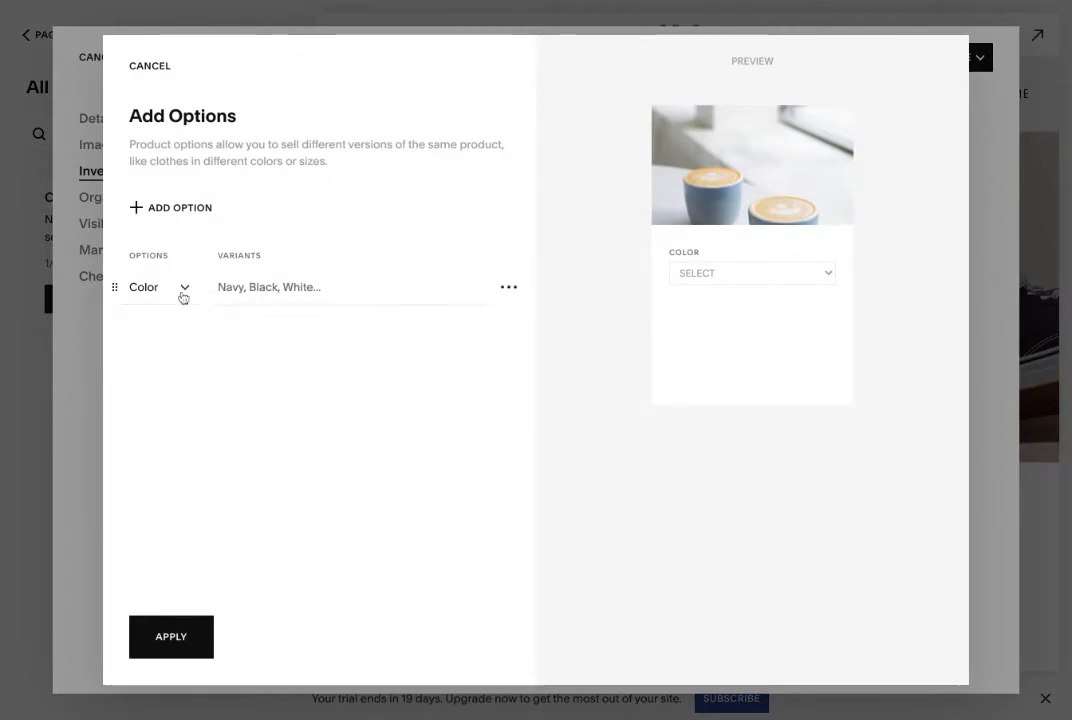
{"action": "left_click", "coordinate": [184, 297]}
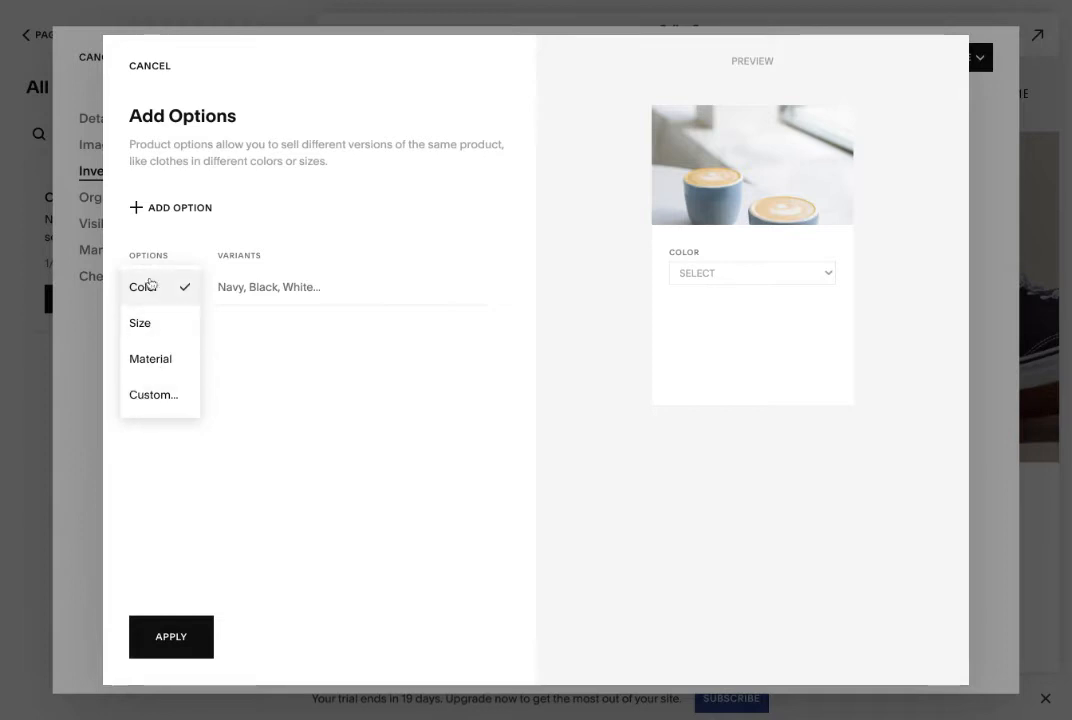
{"action": "left_click", "coordinate": [176, 290]}
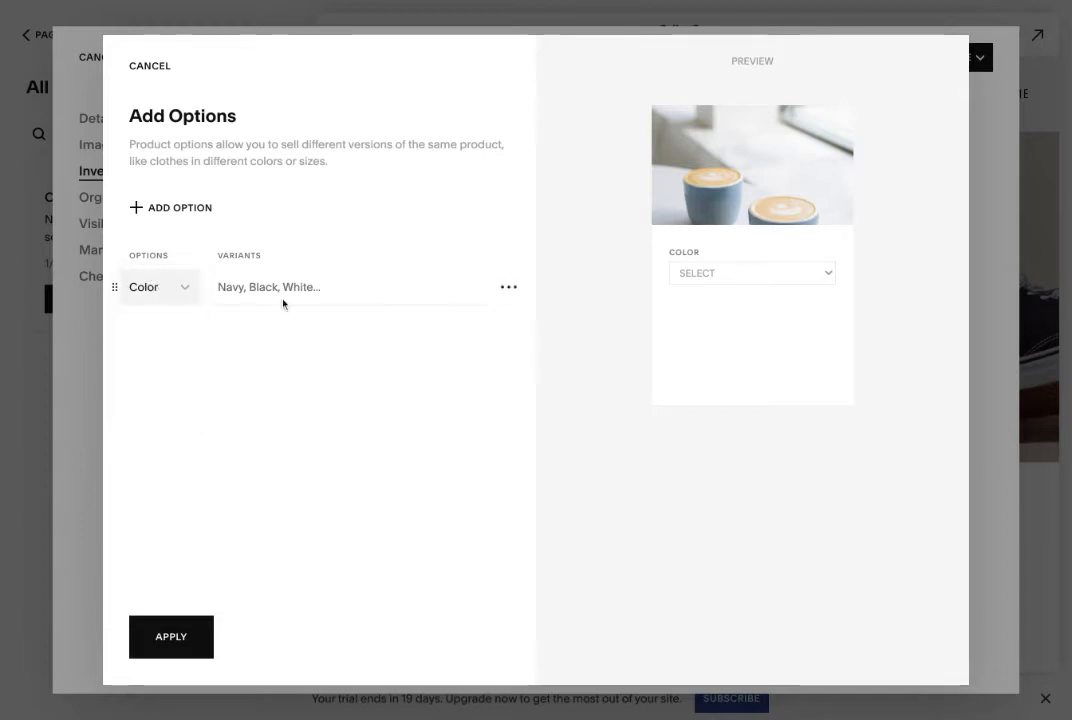
{"action": "left_click", "coordinate": [268, 290]}
{"action": "type", "text": "pink"}
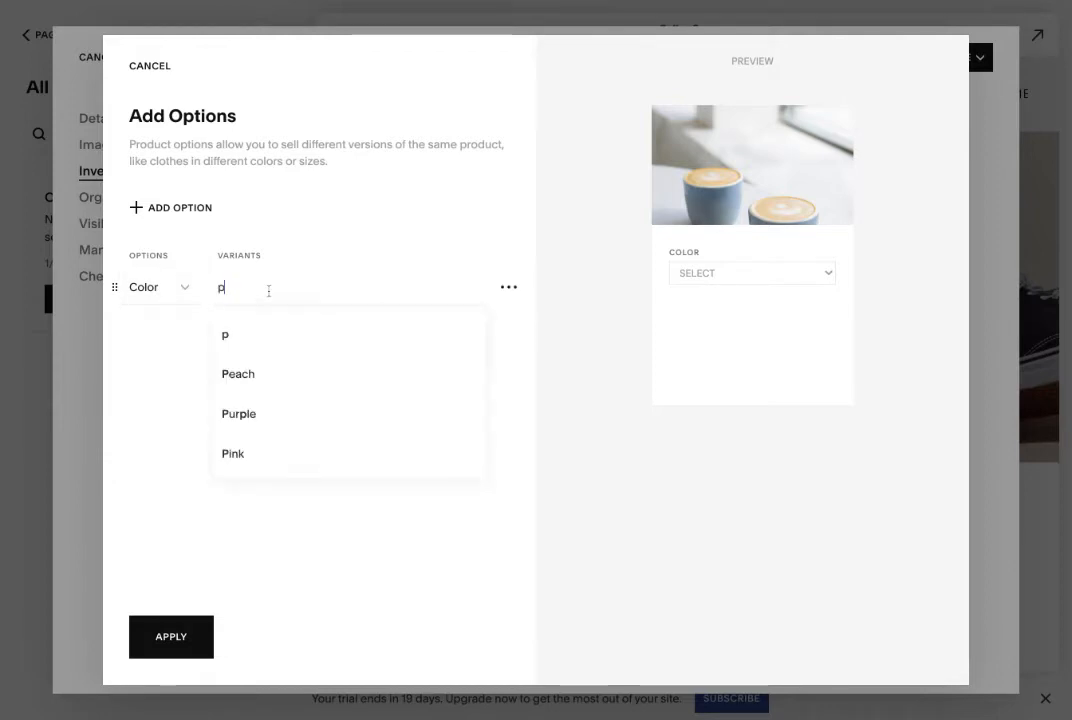
{"action": "key", "text": "Return"}
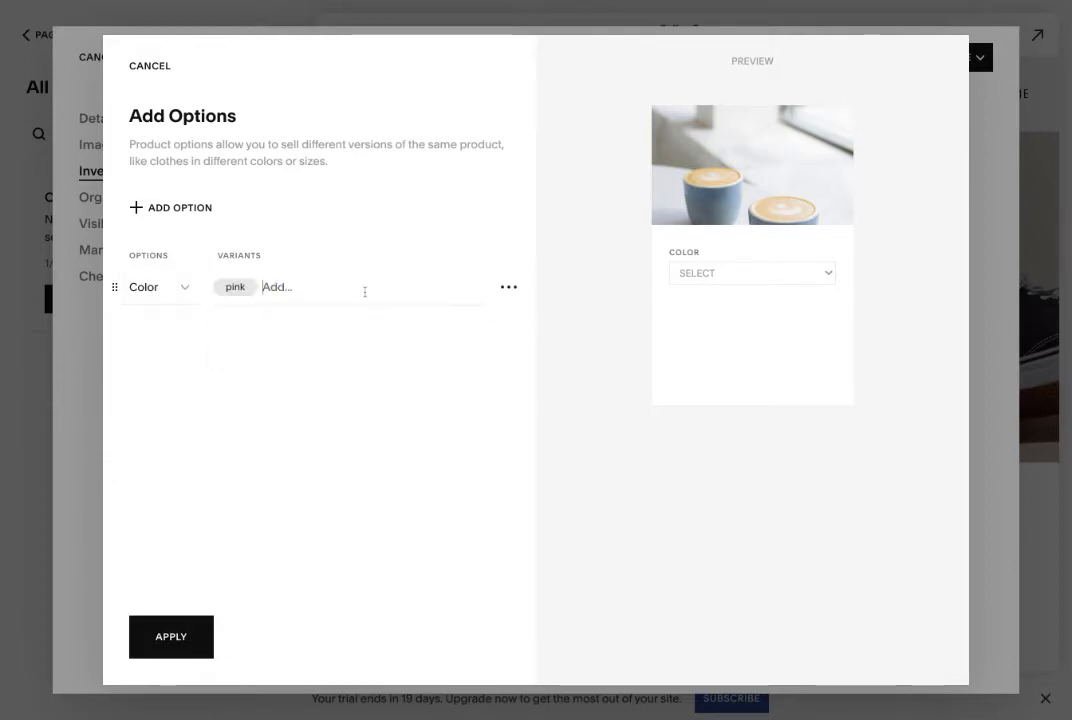
{"action": "type", "text": "blue"}
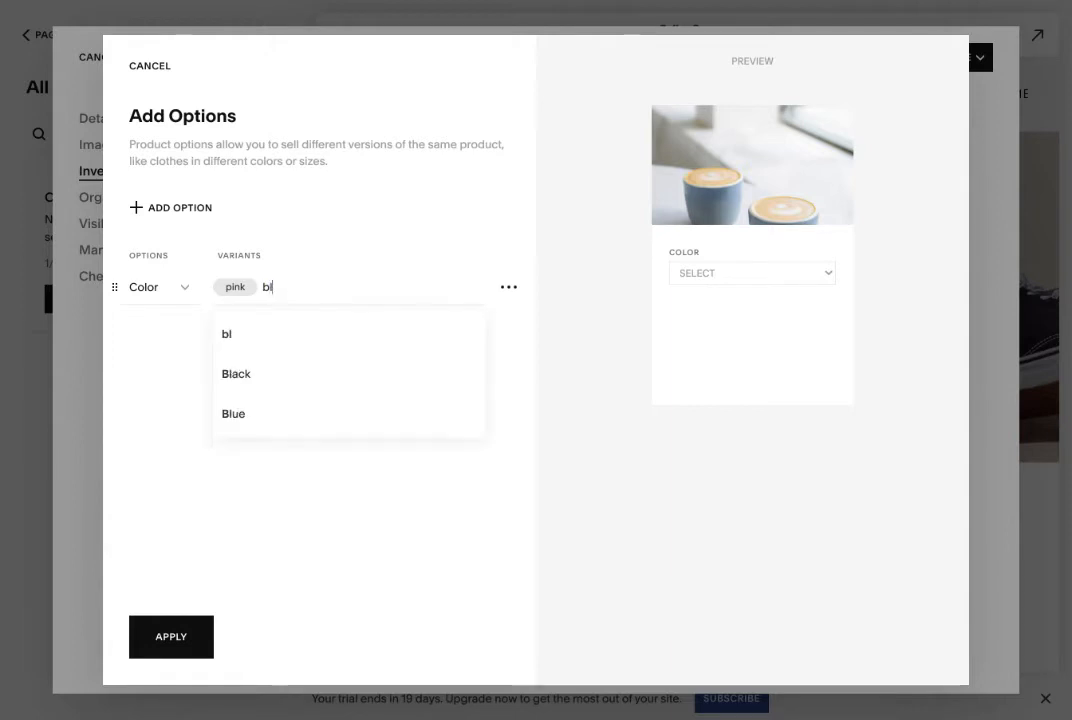
{"action": "key", "text": "Return"}
{"action": "type", "text": "white"}
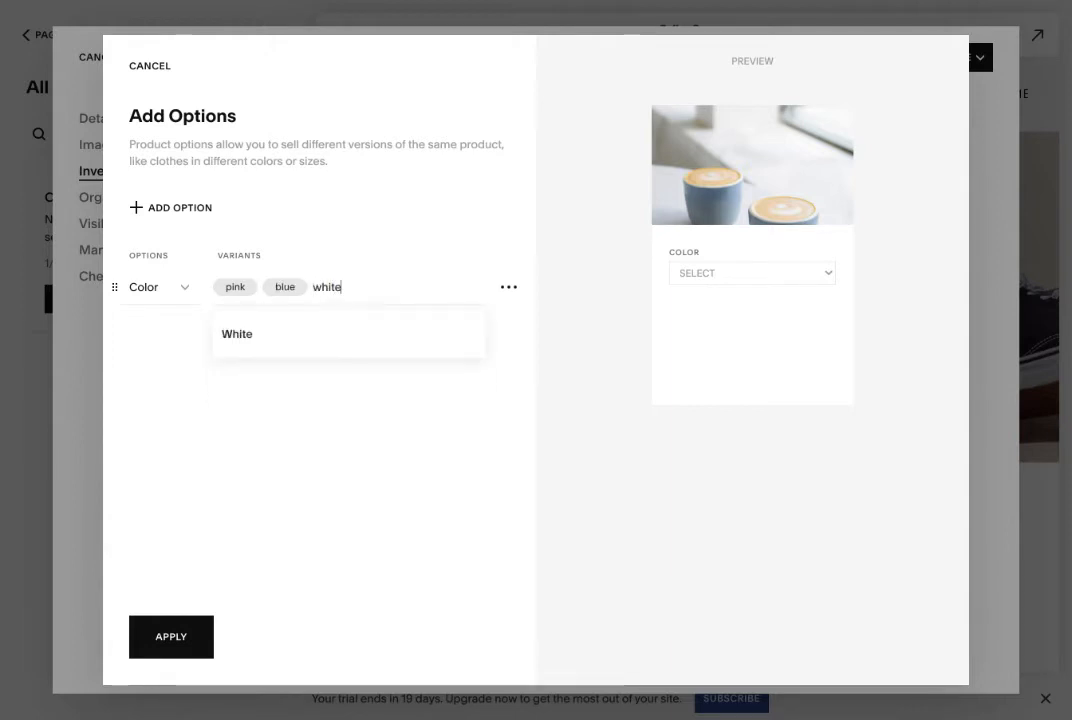
{"action": "key", "text": "Return"}
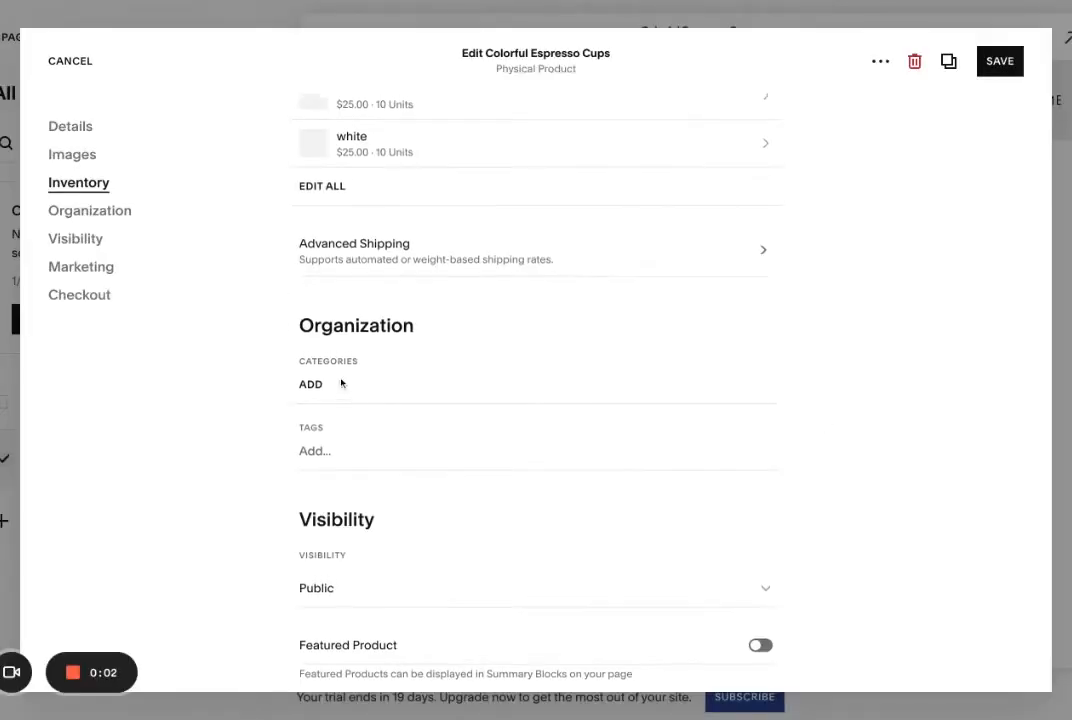
- Create a "Mugs and Cups" category, assign it to Colorful Espresso Cups and save the product
{"action": "scroll", "coordinate": [313, 290], "scroll_direction": "up", "scroll_amount": 1}
{"action": "scroll", "coordinate": [268, 419], "scroll_direction": "down", "scroll_amount": 2}
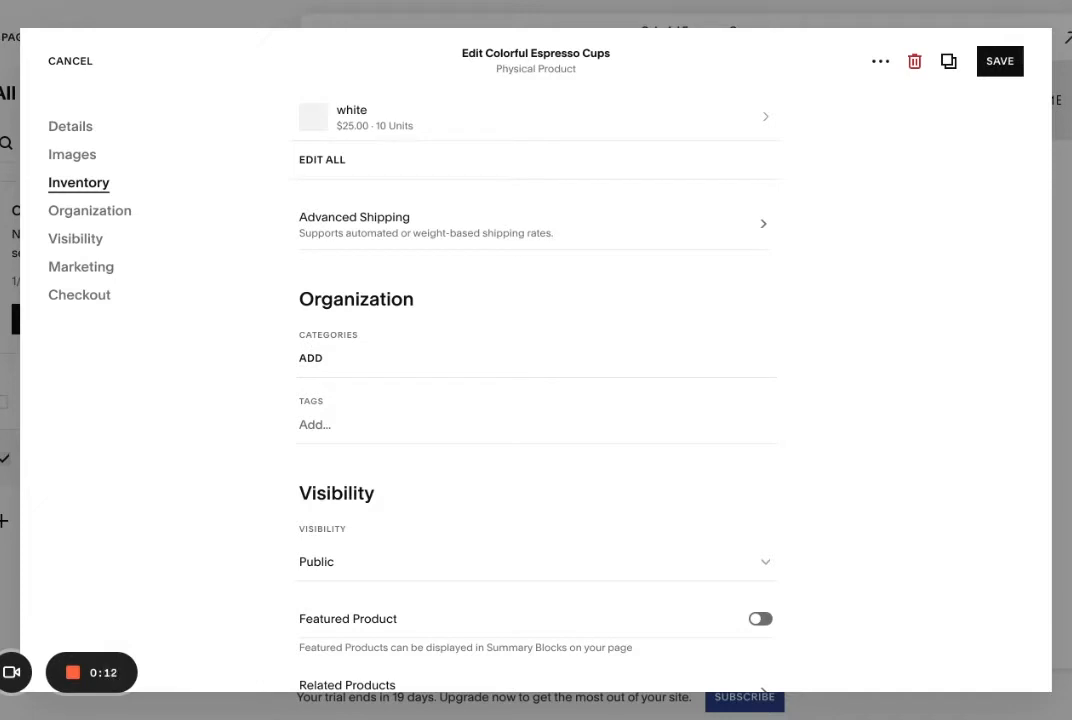
{"action": "left_click", "coordinate": [316, 360]}
{"action": "left_click", "coordinate": [310, 360]}
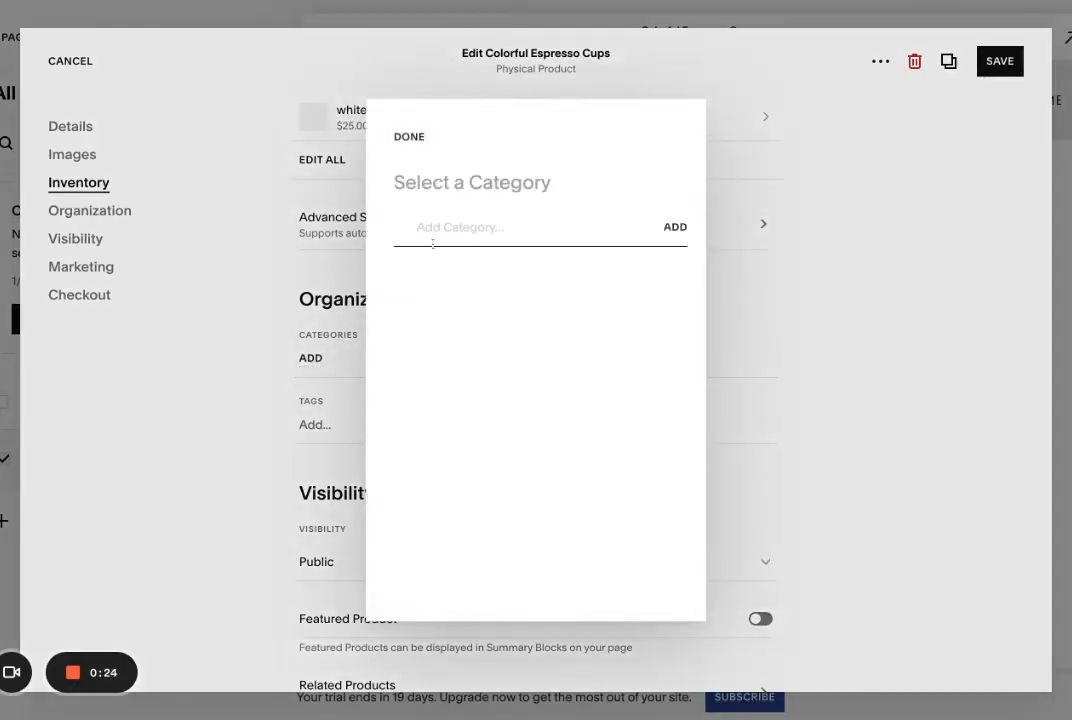
{"action": "left_click", "coordinate": [433, 243]}
{"action": "type", "text": "Mugs and Cups"}
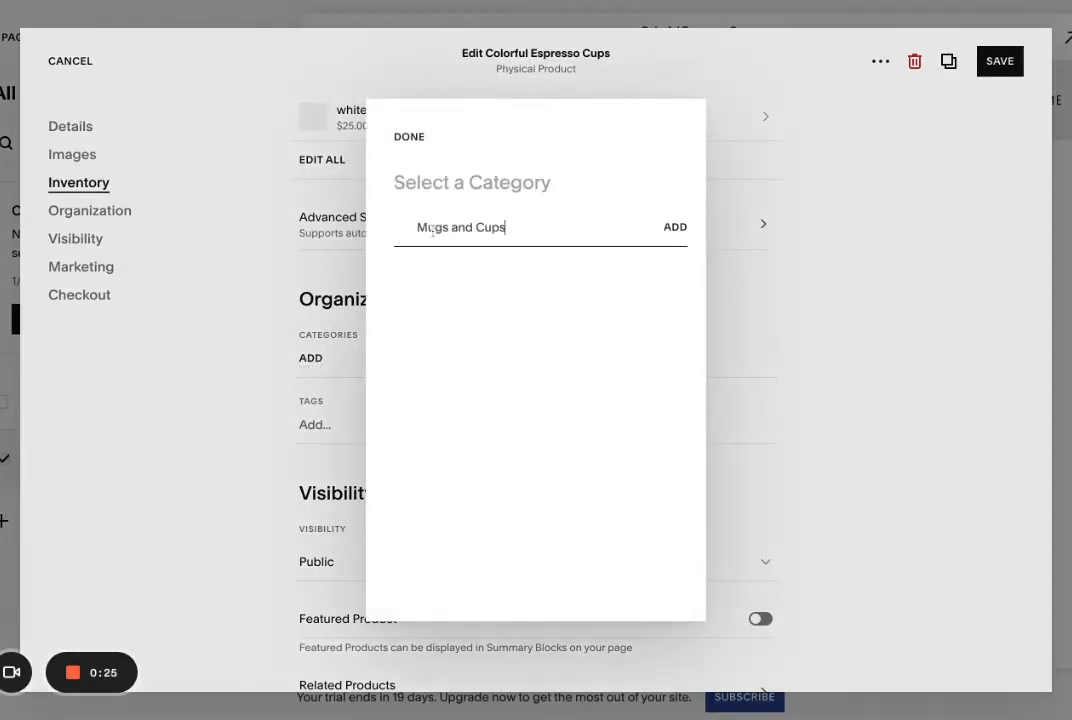
{"action": "left_click", "coordinate": [684, 229]}
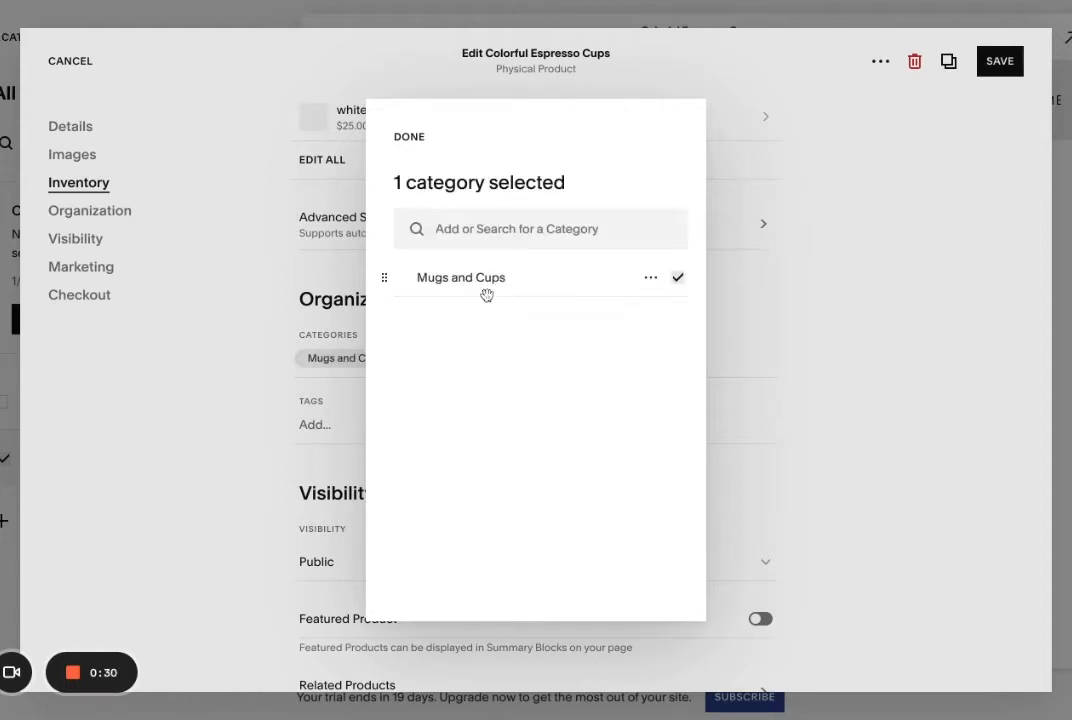
{"action": "left_click", "coordinate": [412, 139]}
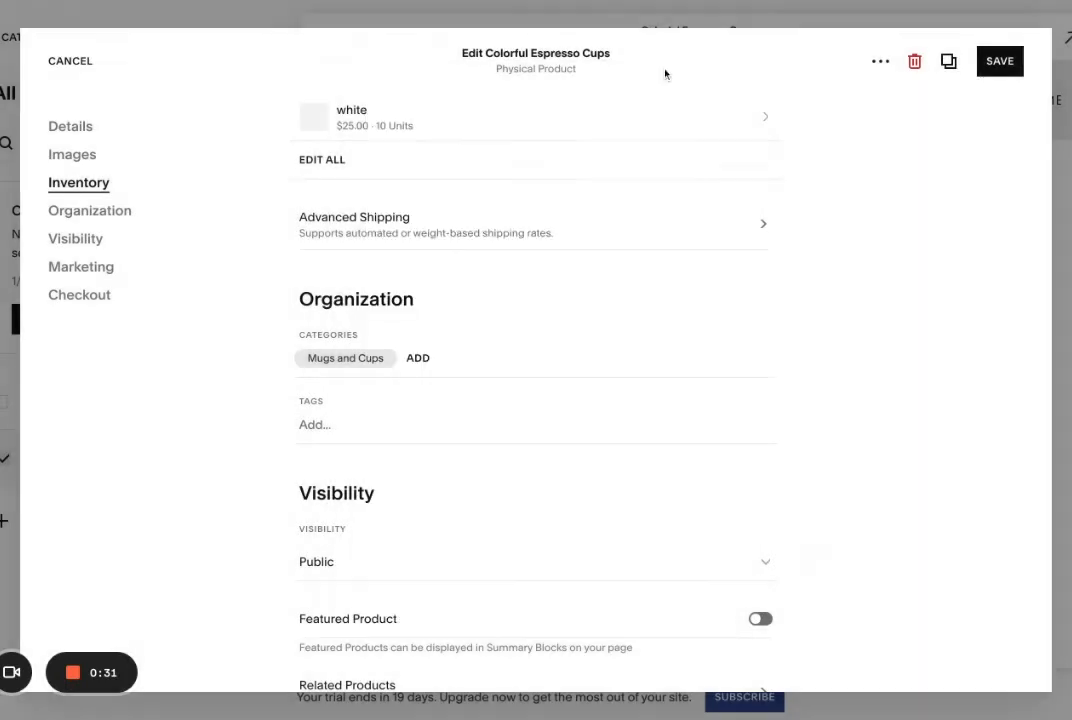
{"action": "left_click", "coordinate": [998, 63]}
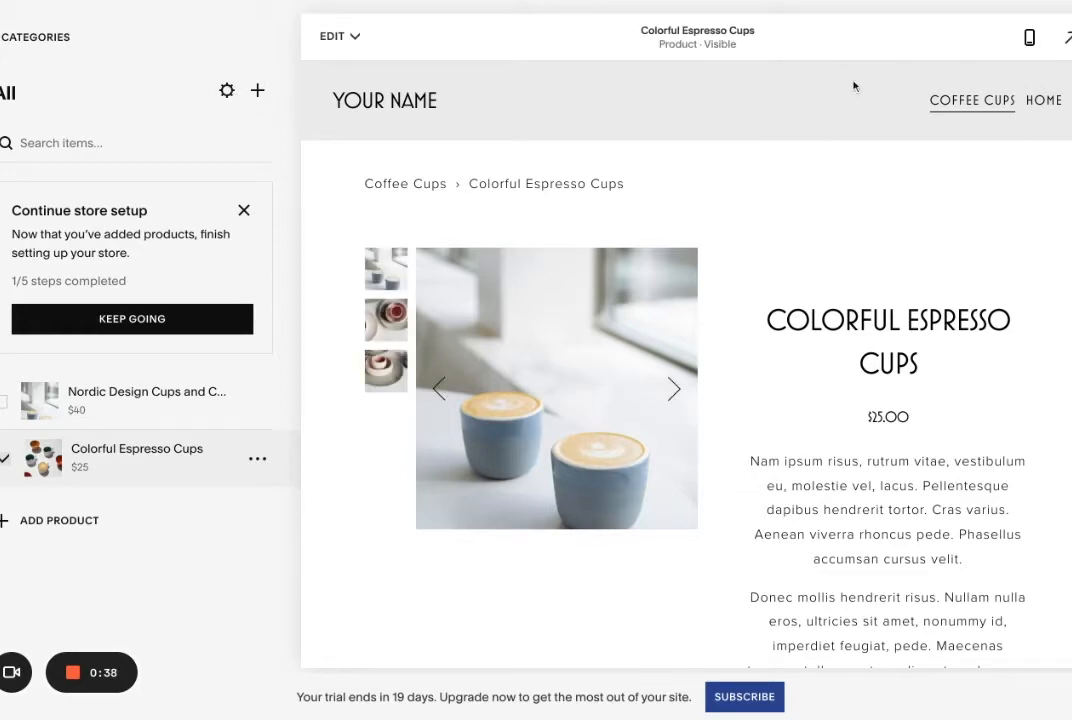
- Add a "Coffee & Tea Accessories" category to the store's category settings
{"action": "left_click", "coordinate": [226, 92]}
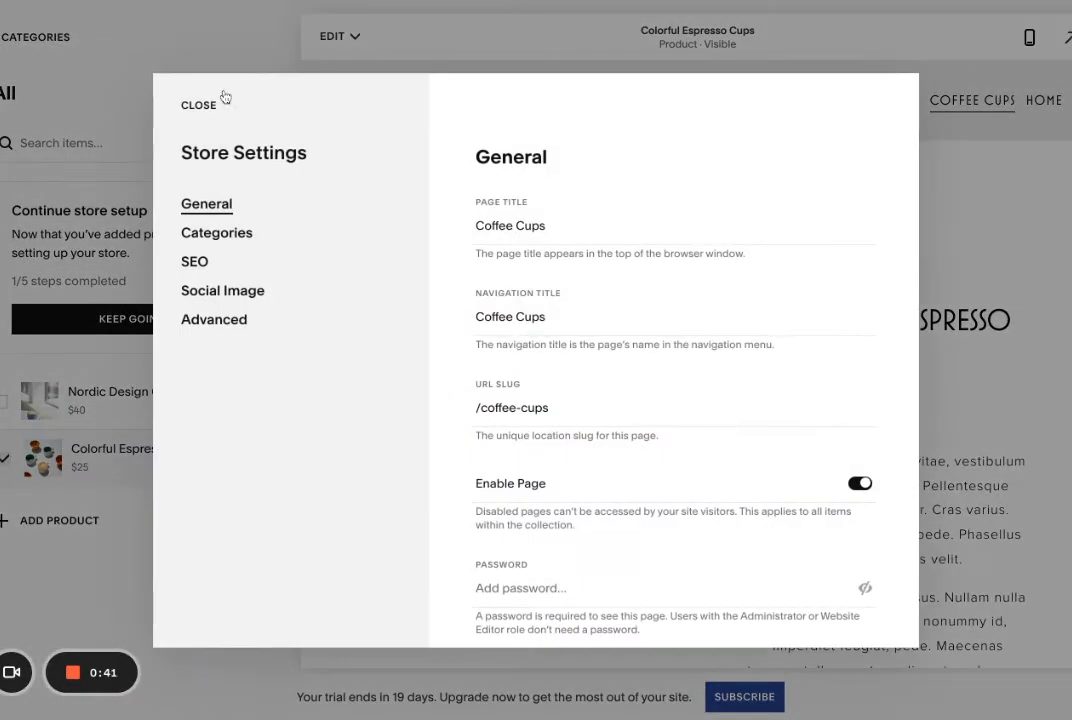
{"action": "left_click", "coordinate": [221, 235]}
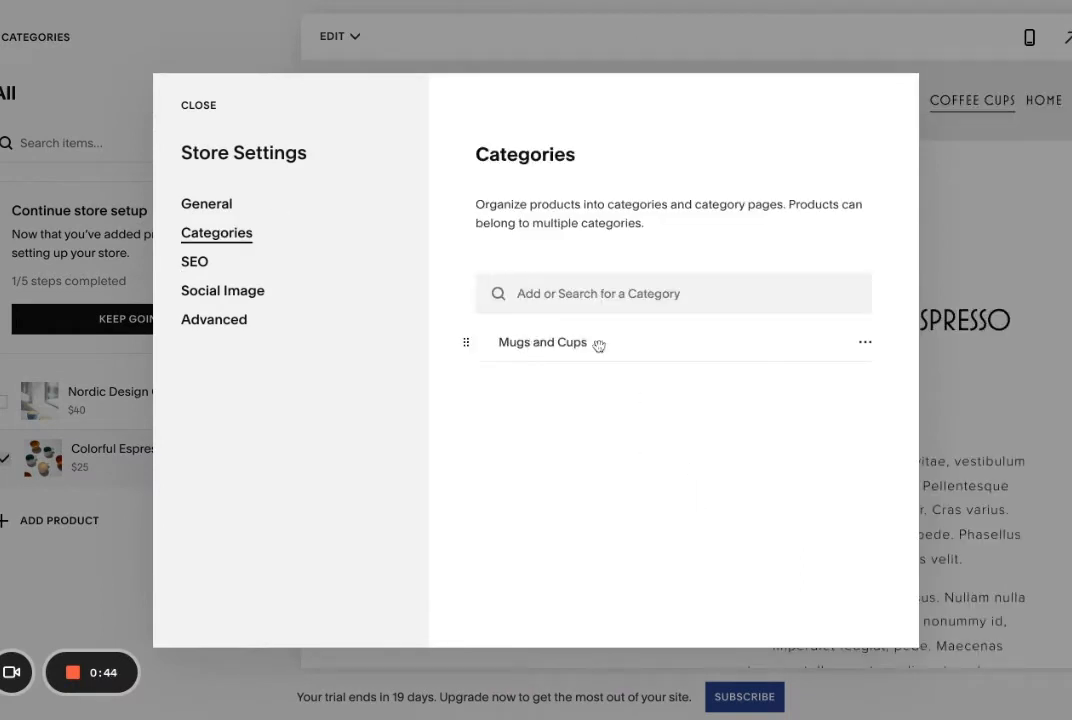
{"action": "left_click", "coordinate": [563, 346]}
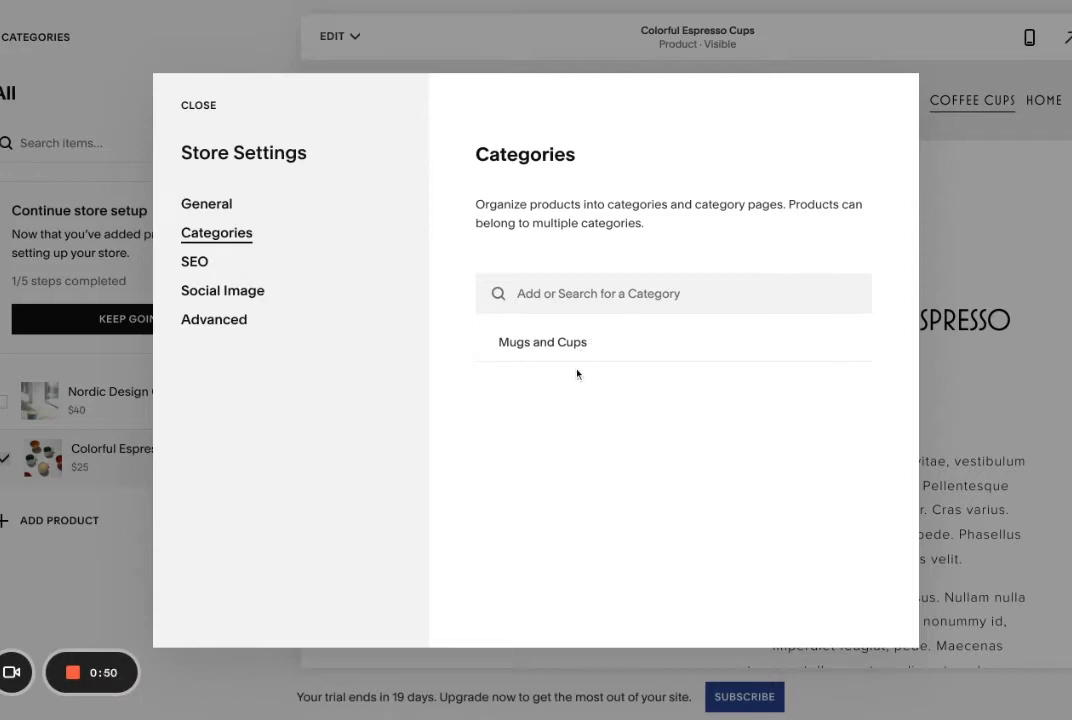
{"action": "left_click", "coordinate": [534, 293]}
{"action": "type", "text": "Coffee & Tea Accessories"}
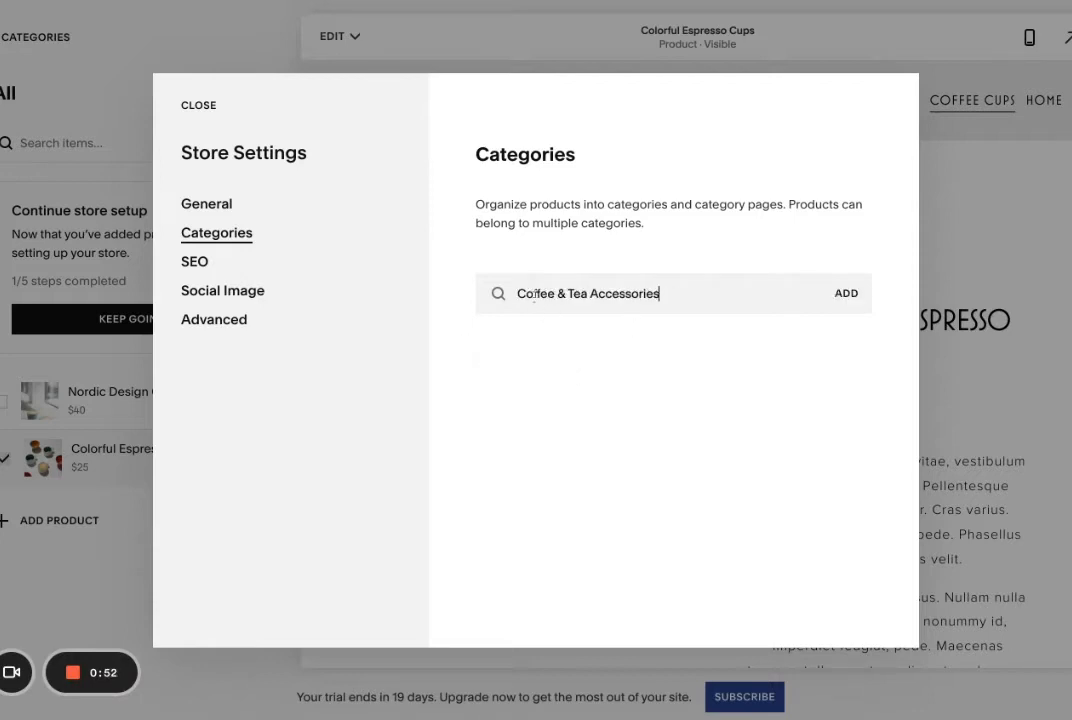
{"action": "left_click", "coordinate": [847, 297]}
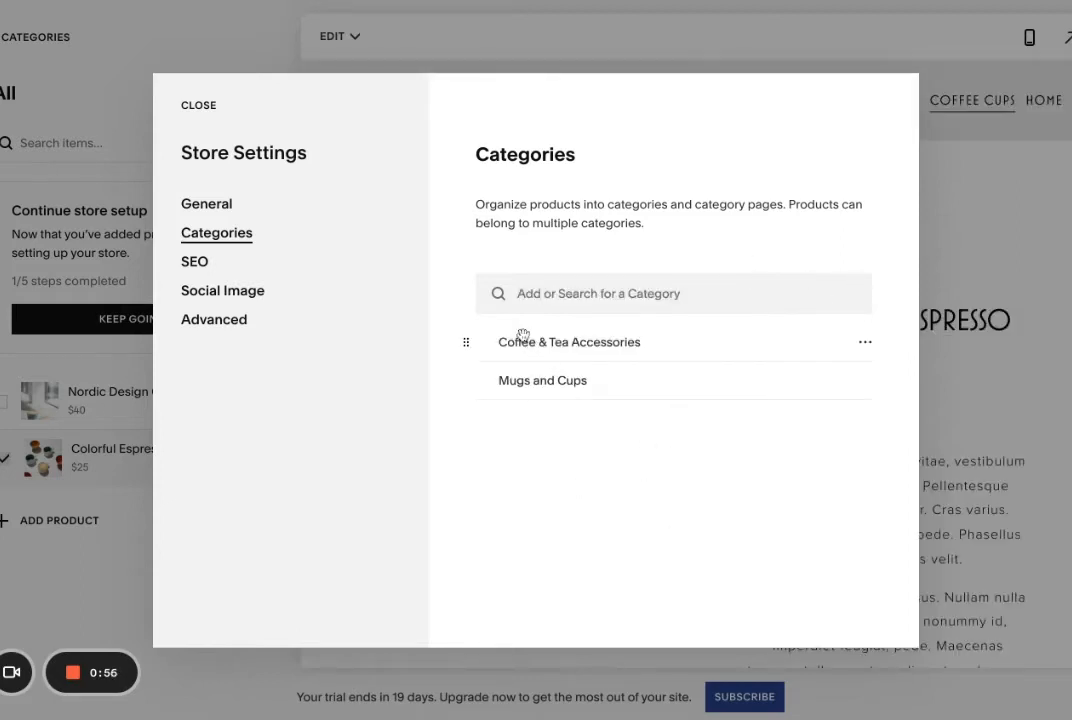
- Rename the Coffee & Tea Accessories category to "Coffee Accessories" and return to the category list
{"action": "left_click", "coordinate": [865, 343]}
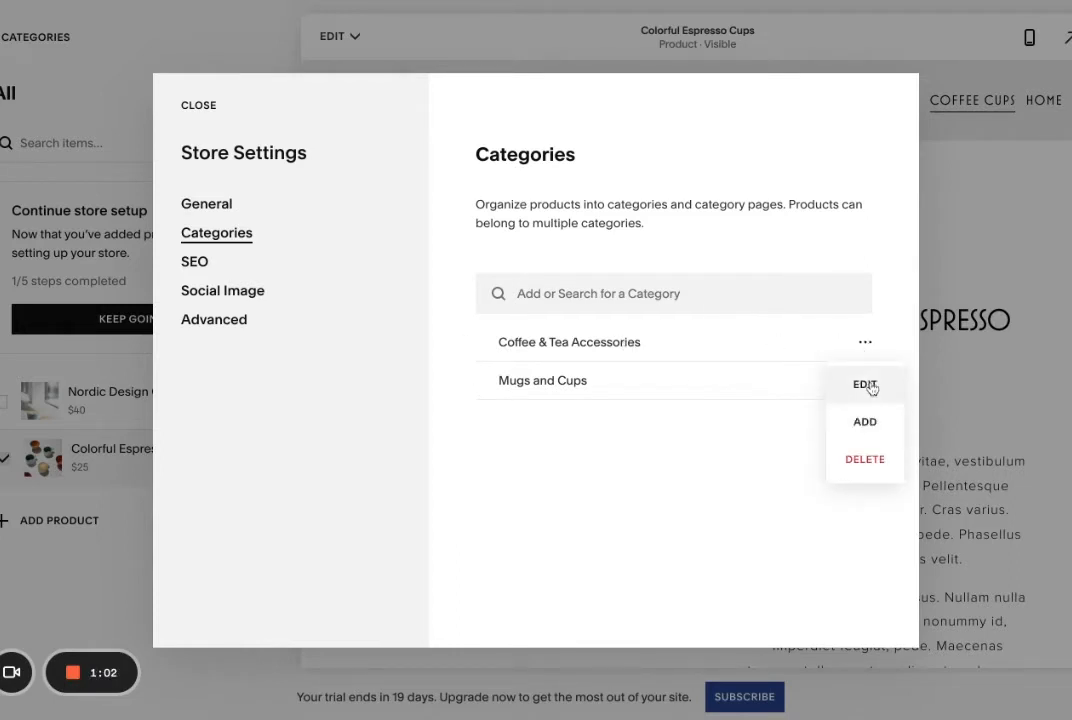
{"action": "left_click", "coordinate": [830, 380]}
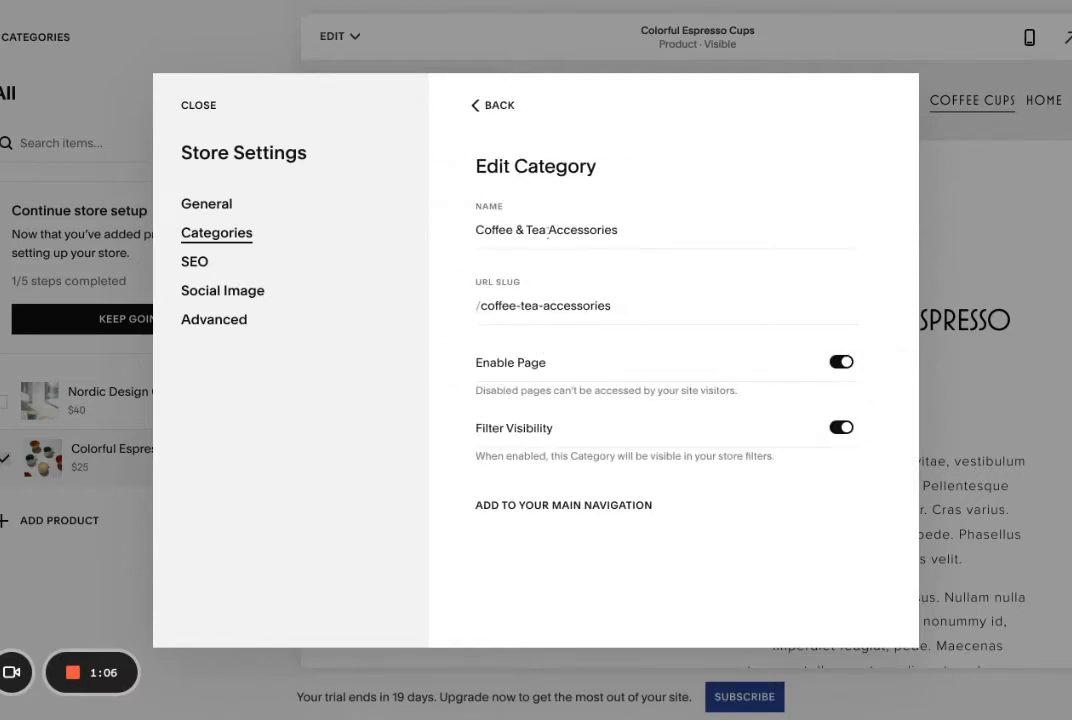
{"action": "left_click_drag", "start_coordinate": [516, 230], "coordinate": [548, 230]}
{"action": "key", "text": "BackSpace"}
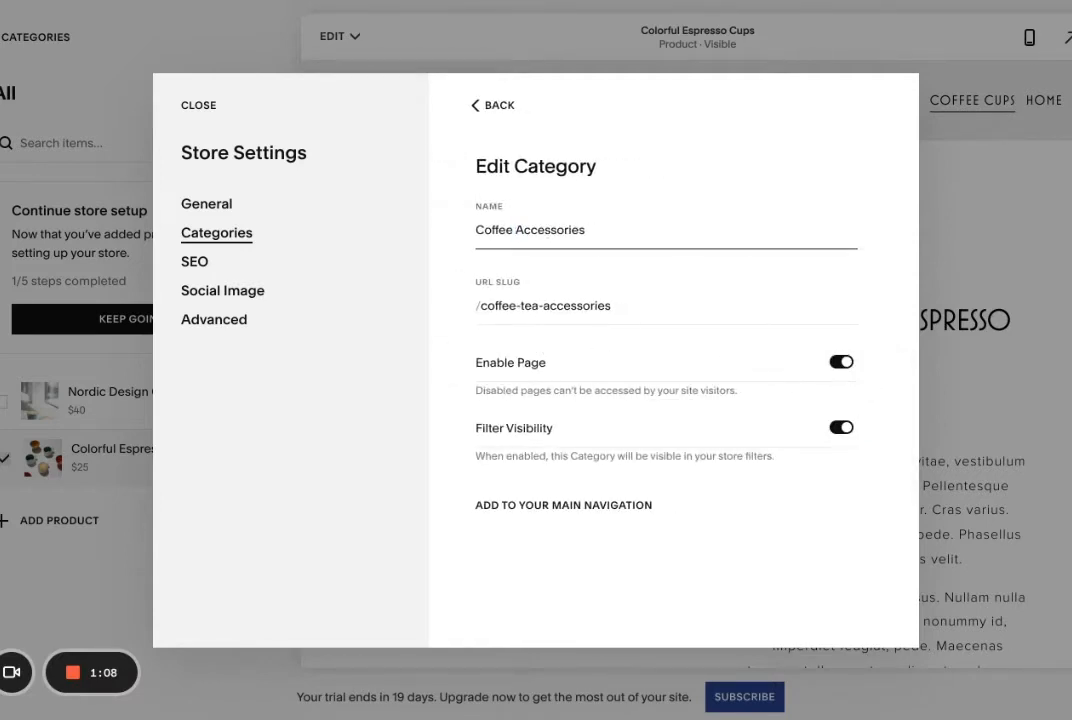
{"action": "left_click", "coordinate": [478, 106]}
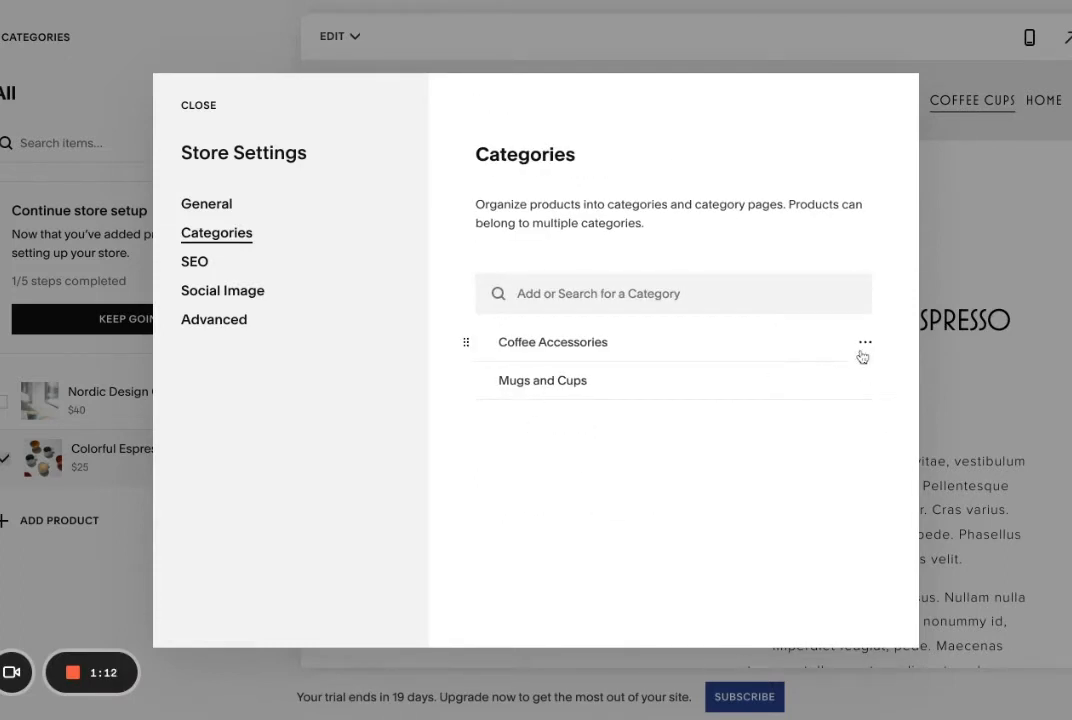
{"action": "left_click", "coordinate": [865, 344]}
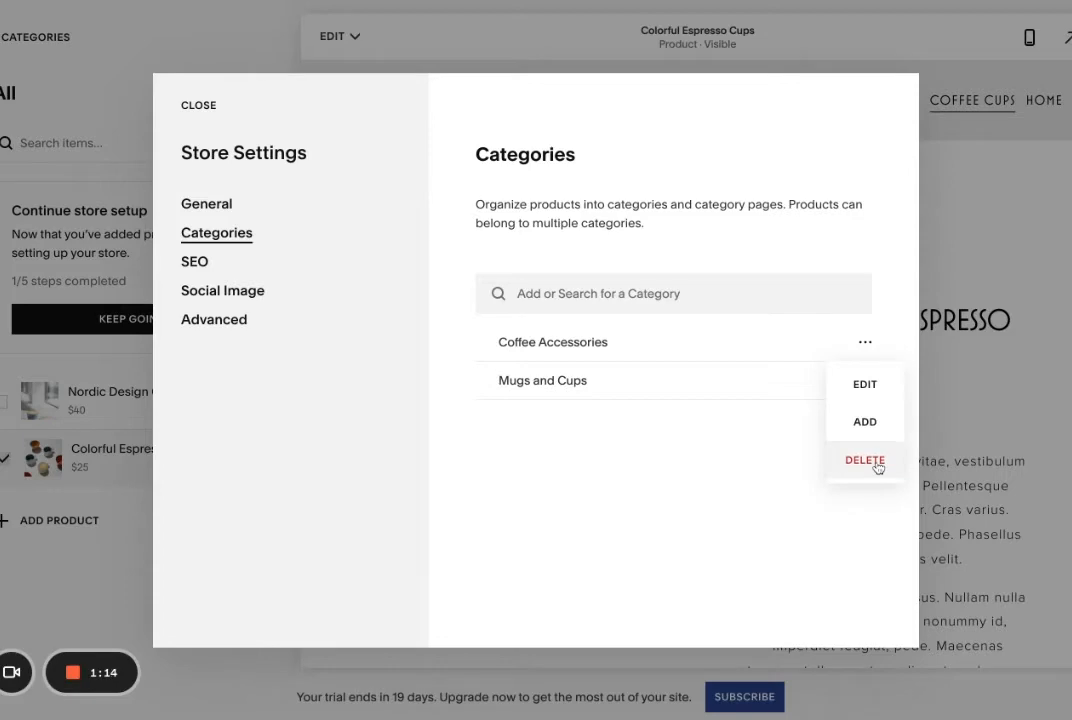
{"action": "left_click", "coordinate": [870, 462]}
{"action": "left_click", "coordinate": [570, 410]}
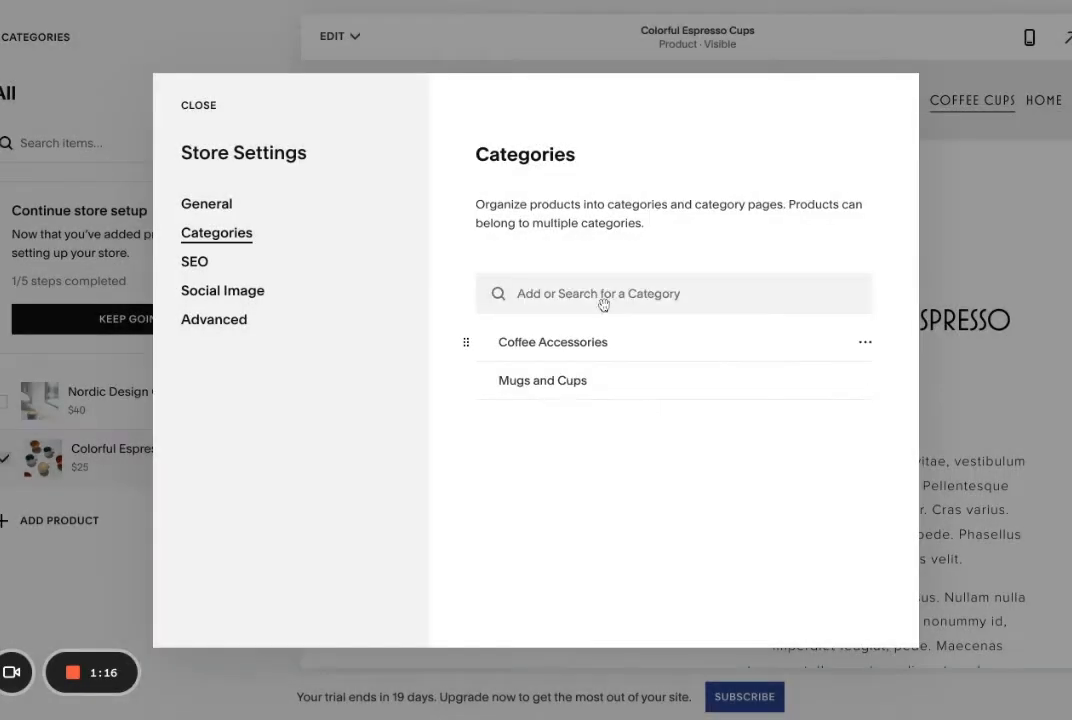
- Leave the store settings and assign the Coffee Accessories category to the Colorful Espresso Cups product
{"action": "left_click", "coordinate": [199, 107]}
{"action": "left_click", "coordinate": [257, 456]}
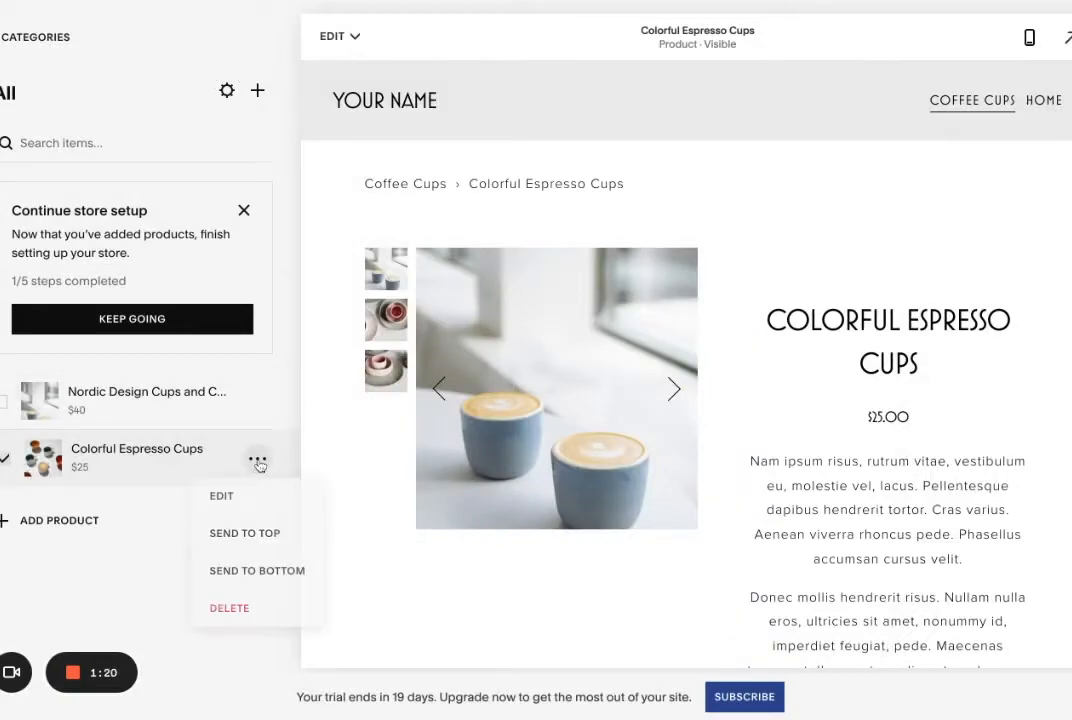
{"action": "left_click", "coordinate": [226, 501]}
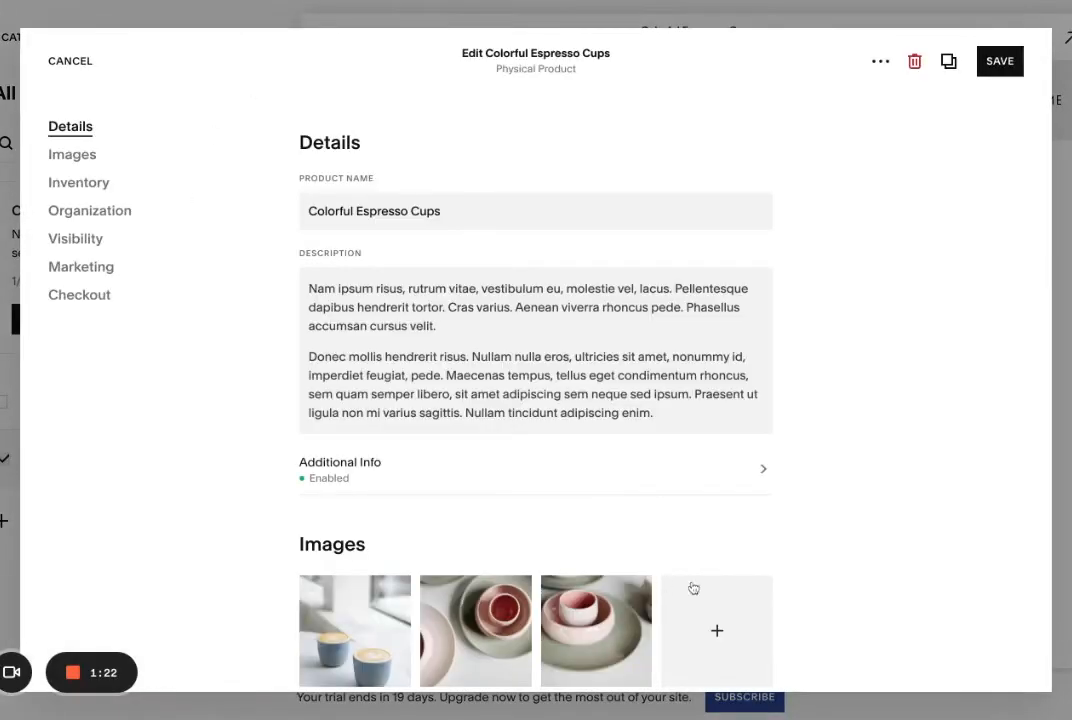
{"action": "scroll", "coordinate": [700, 590], "scroll_direction": "down", "scroll_amount": 10}
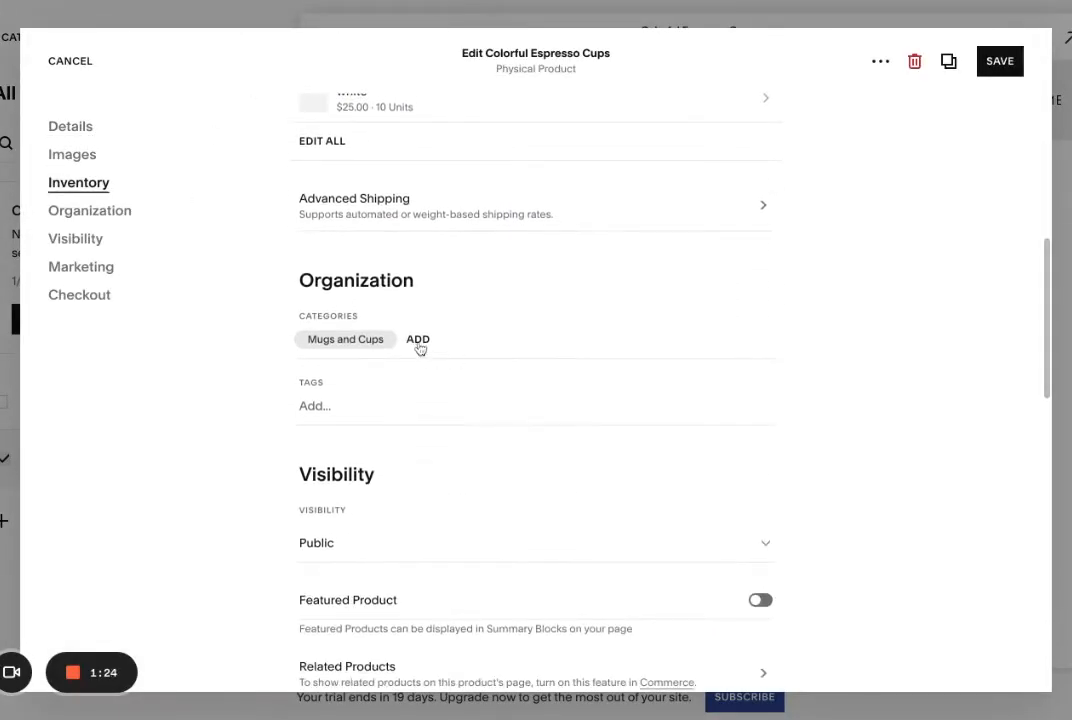
{"action": "left_click", "coordinate": [419, 341]}
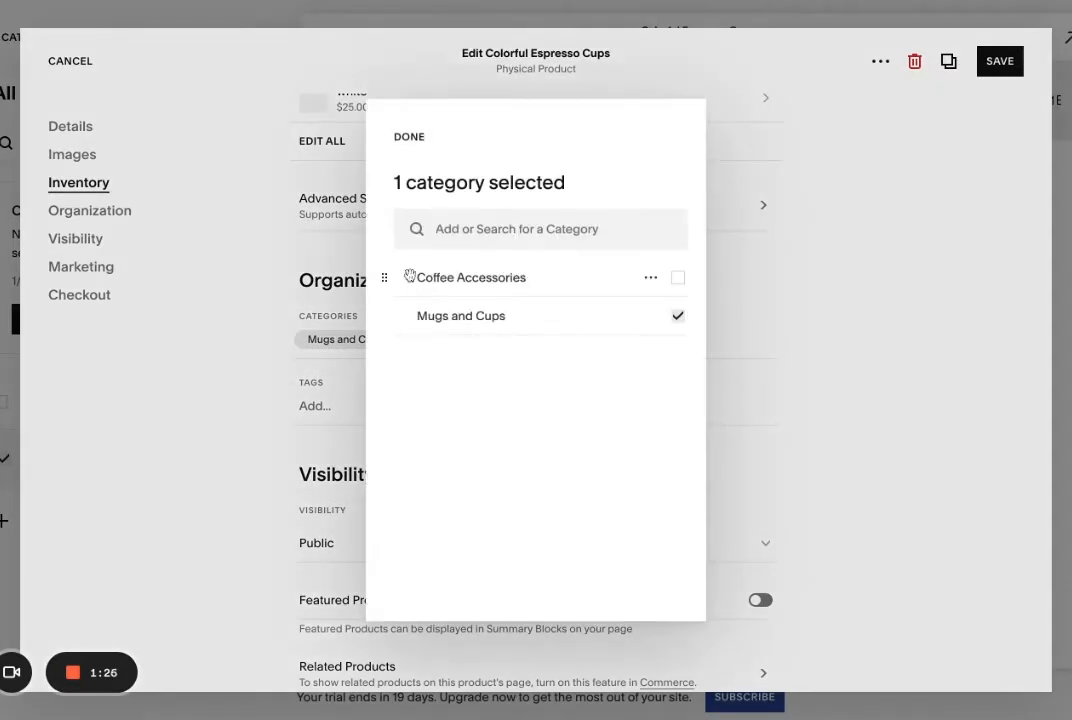
{"action": "mouse_move", "coordinate": [395, 273]}
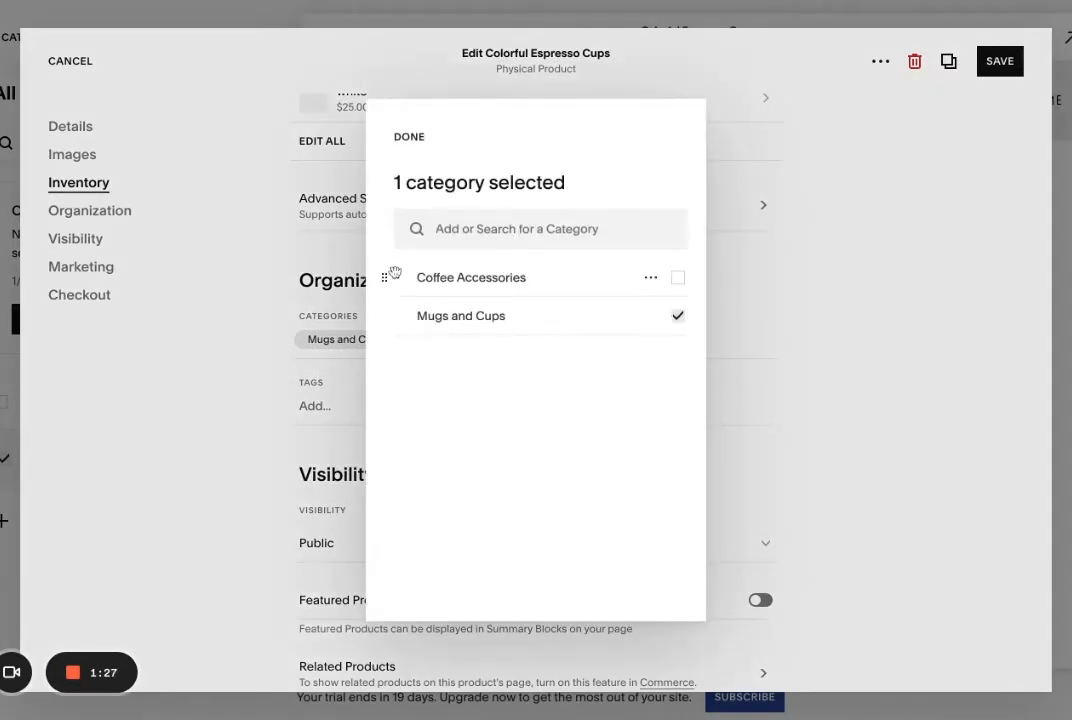
{"action": "left_click", "coordinate": [678, 279]}
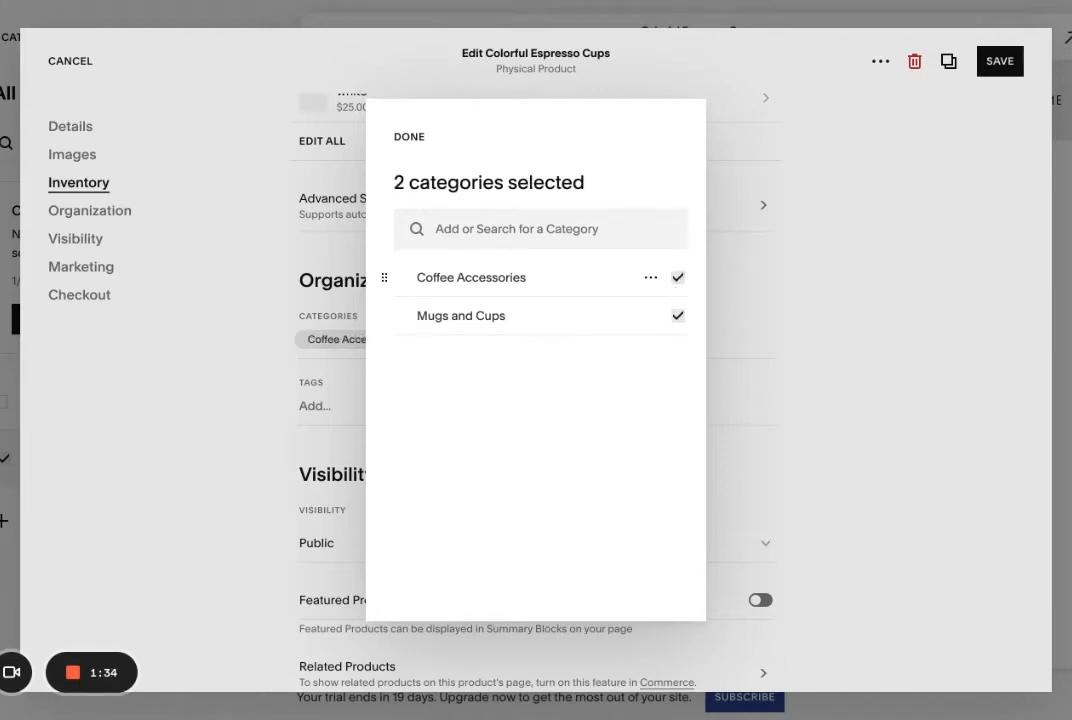
{"action": "left_click", "coordinate": [409, 138]}
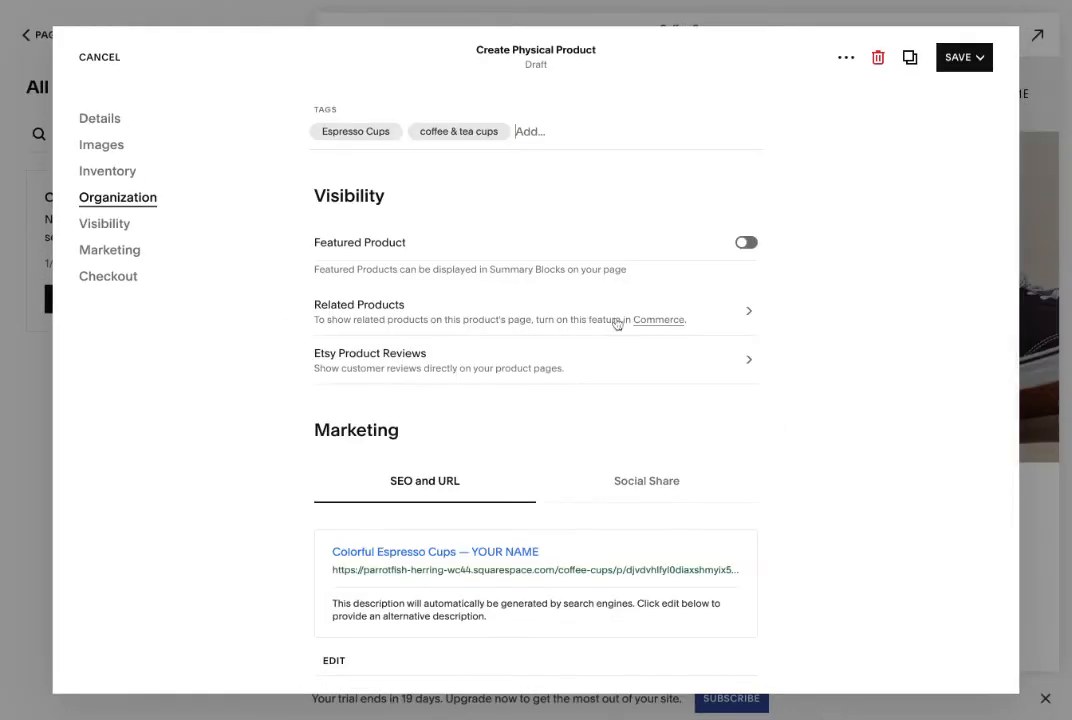
- Set the product's SEO URL slug to "colorful-espresso-cups" and its SEO title to "Colorful Espresso Cups"
{"action": "scroll", "coordinate": [749, 345], "scroll_direction": "down", "scroll_amount": 5}
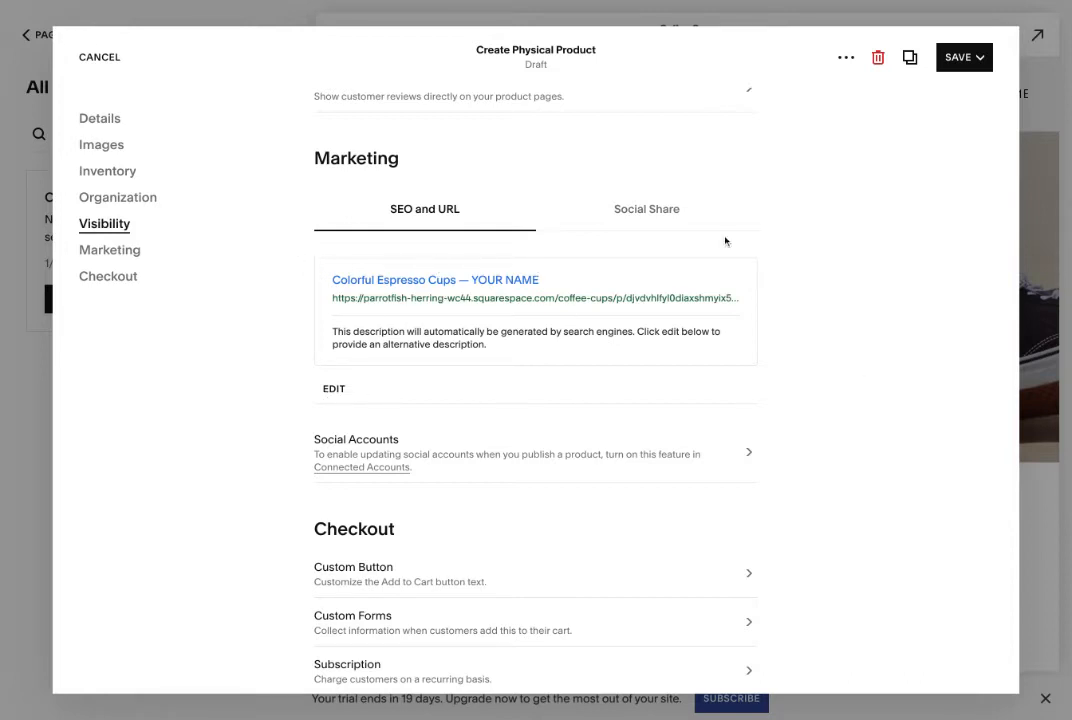
{"action": "left_click", "coordinate": [334, 390]}
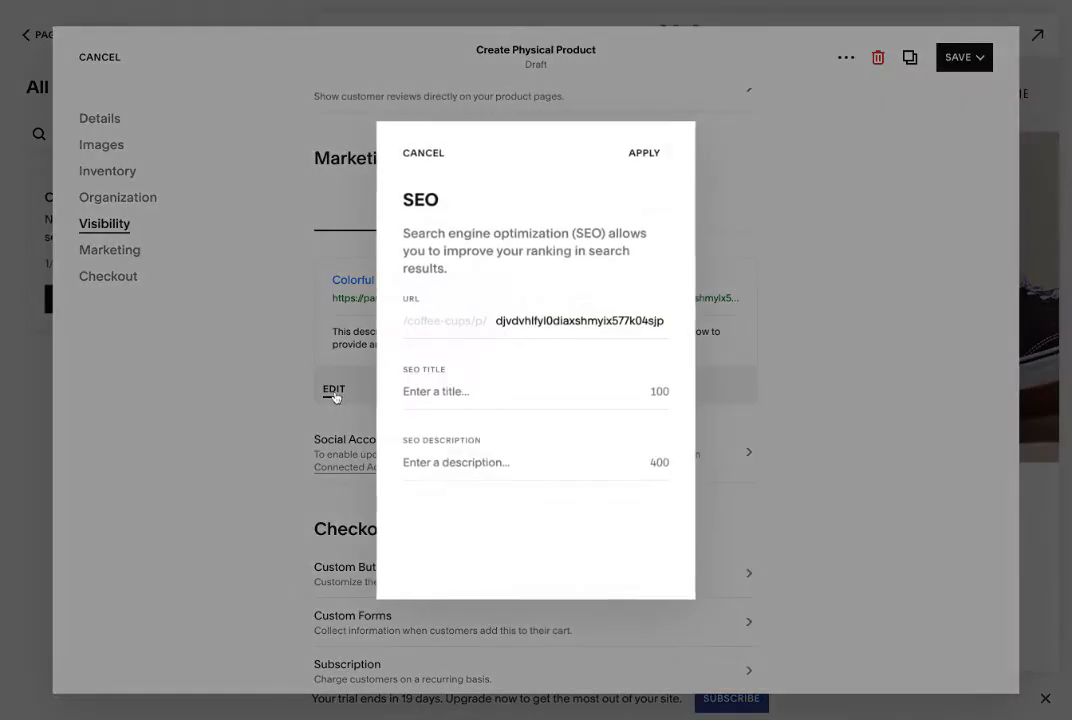
{"action": "left_click", "coordinate": [505, 335]}
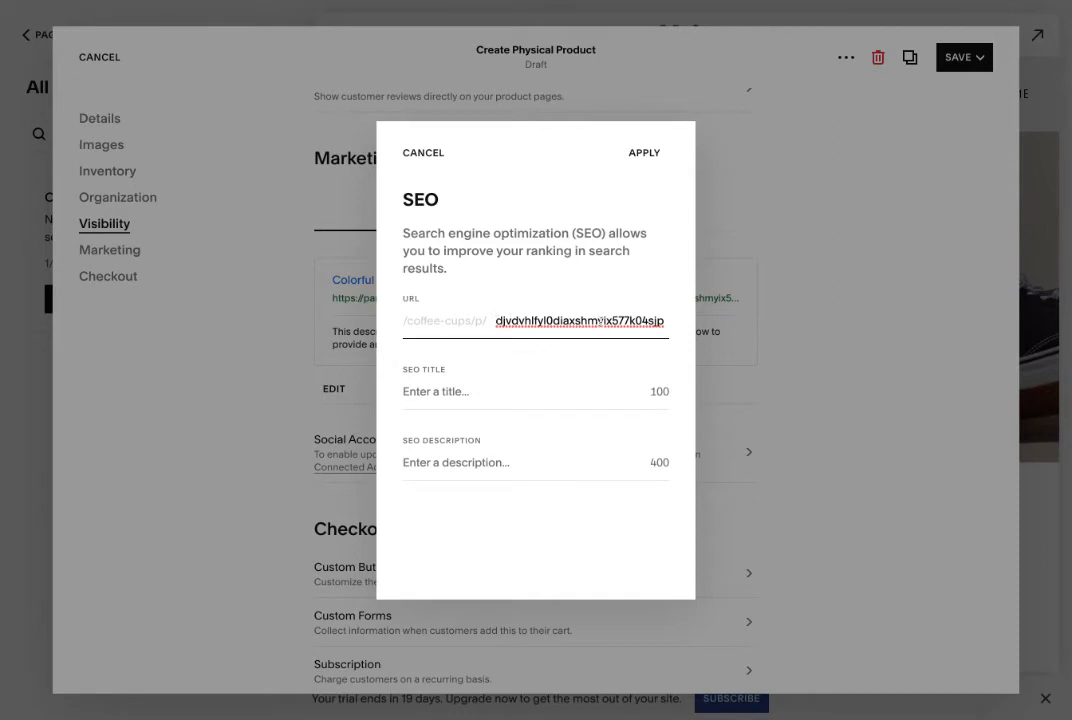
{"action": "left_click", "coordinate": [1, 246]}
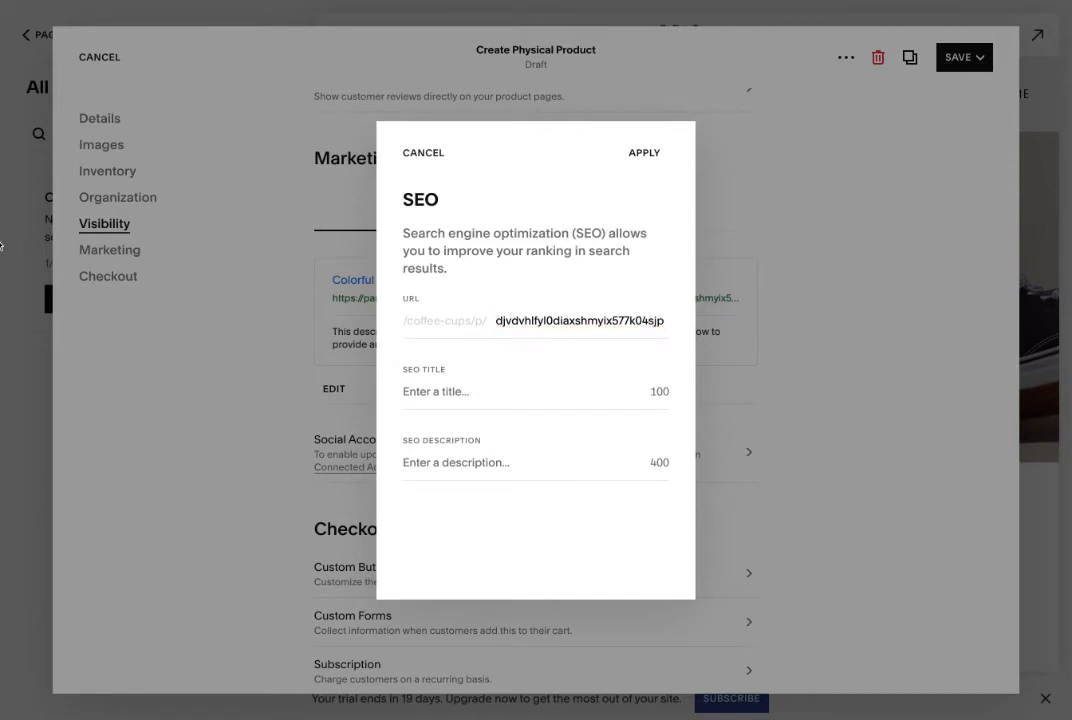
{"action": "left_click", "coordinate": [508, 320]}
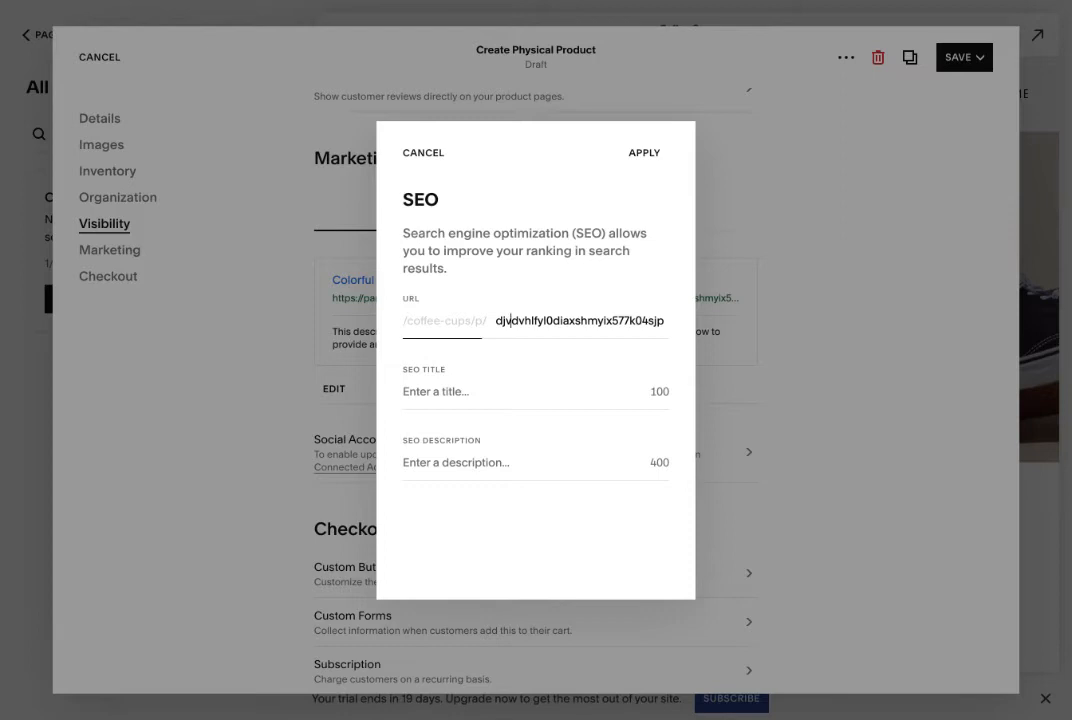
{"action": "double_click", "coordinate": [622, 320]}
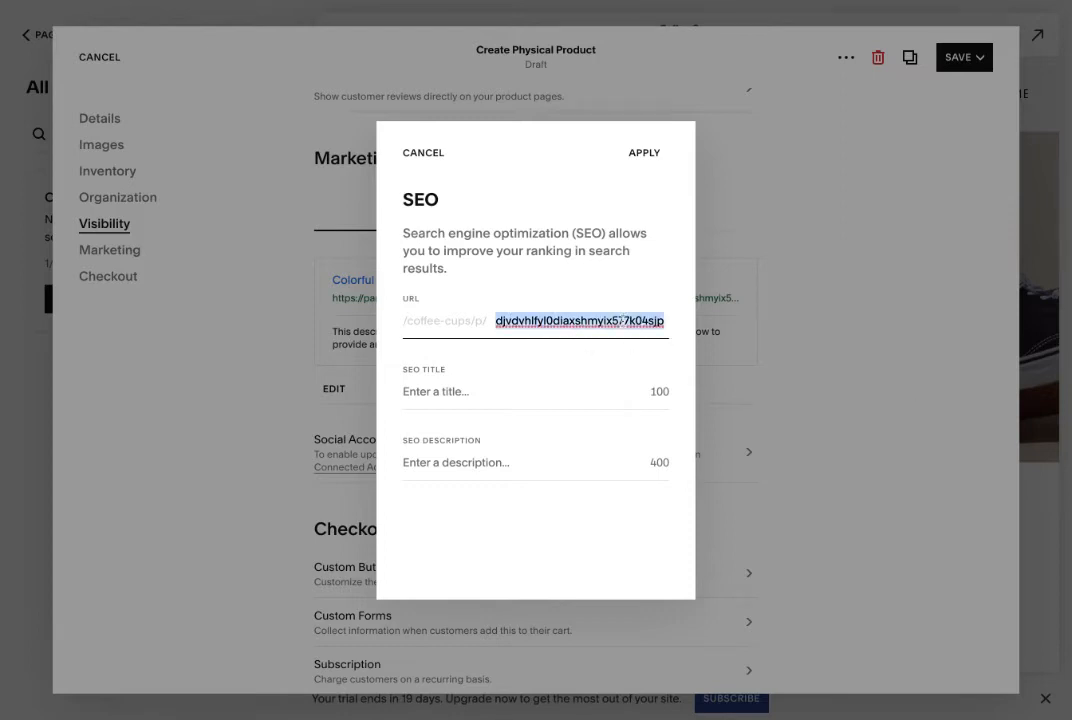
{"action": "key", "text": "BackSpace"}
{"action": "type", "text": "colorful-espresso-cups"}
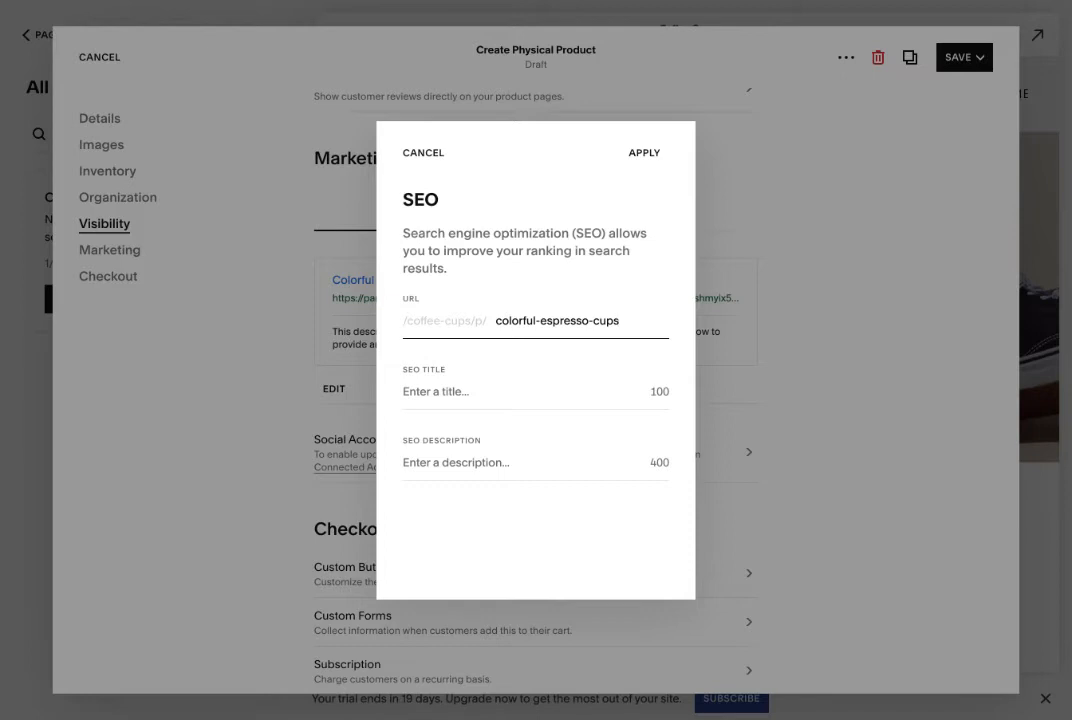
{"action": "left_click", "coordinate": [446, 392]}
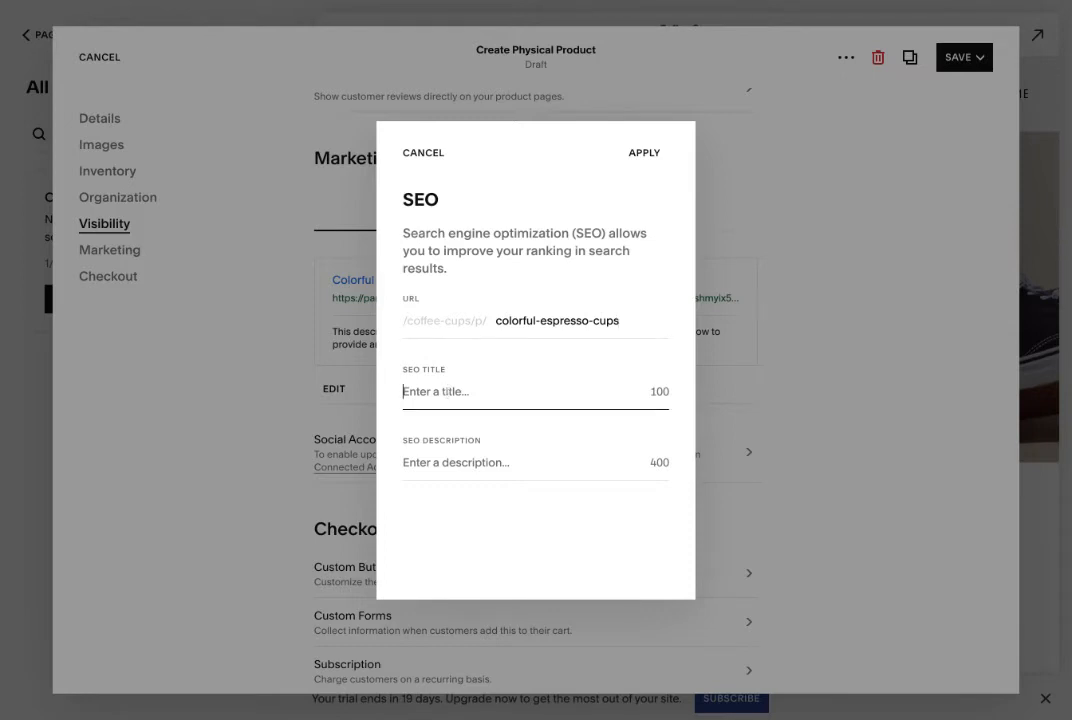
{"action": "type", "text": "Colorful Espresso Cups"}
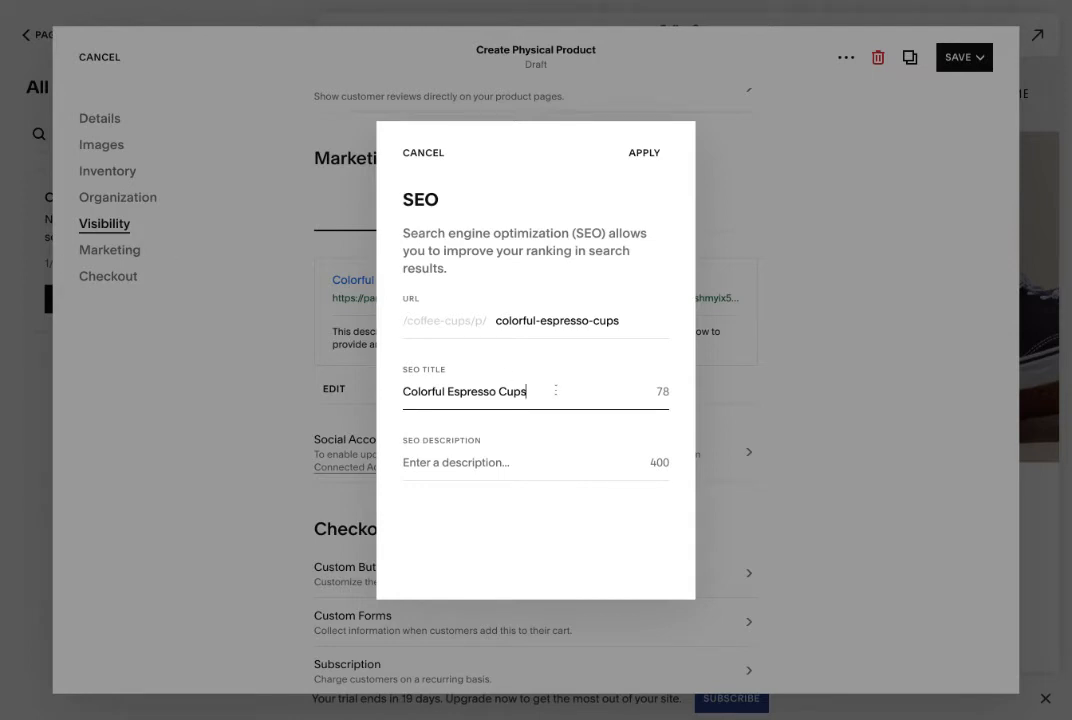
- Enable a custom purchase button label for the product, set it to "Buy It Now" and apply it
{"action": "scroll", "coordinate": [459, 309], "scroll_direction": "down", "scroll_amount": 3}
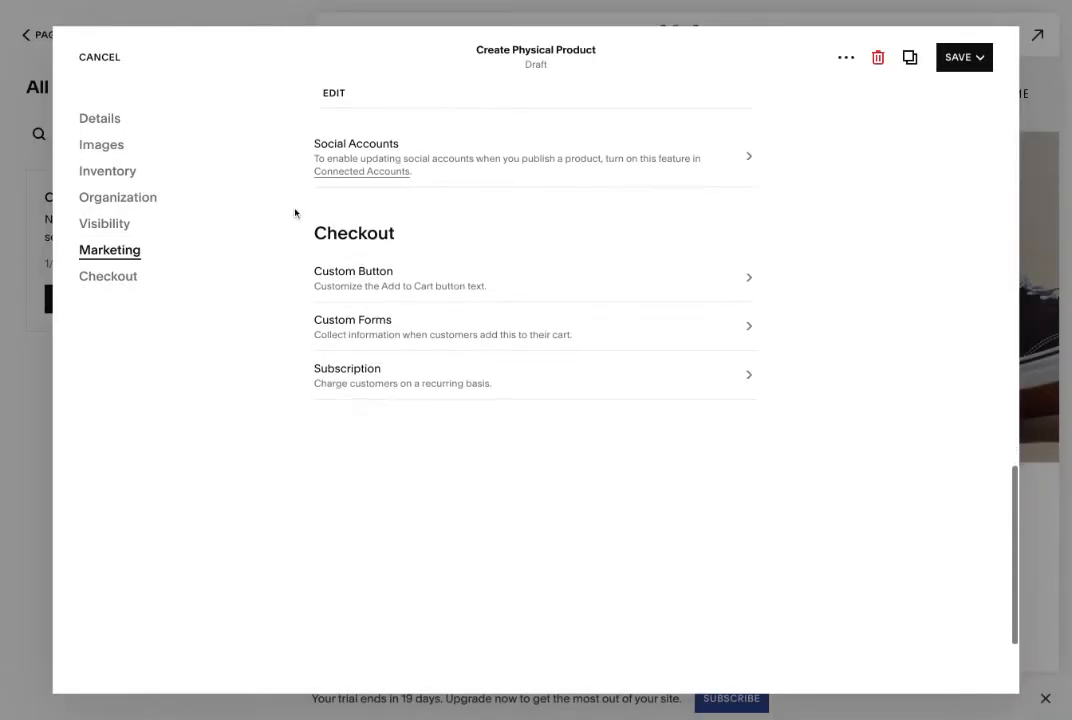
{"action": "left_click", "coordinate": [745, 278]}
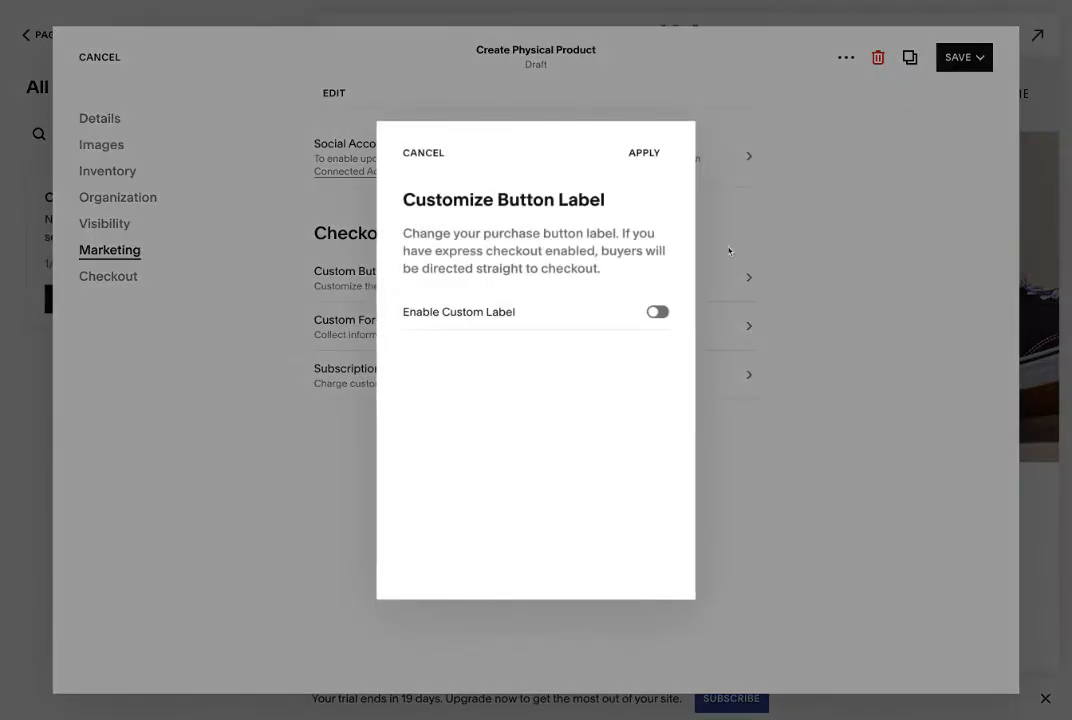
{"action": "left_click", "coordinate": [658, 312]}
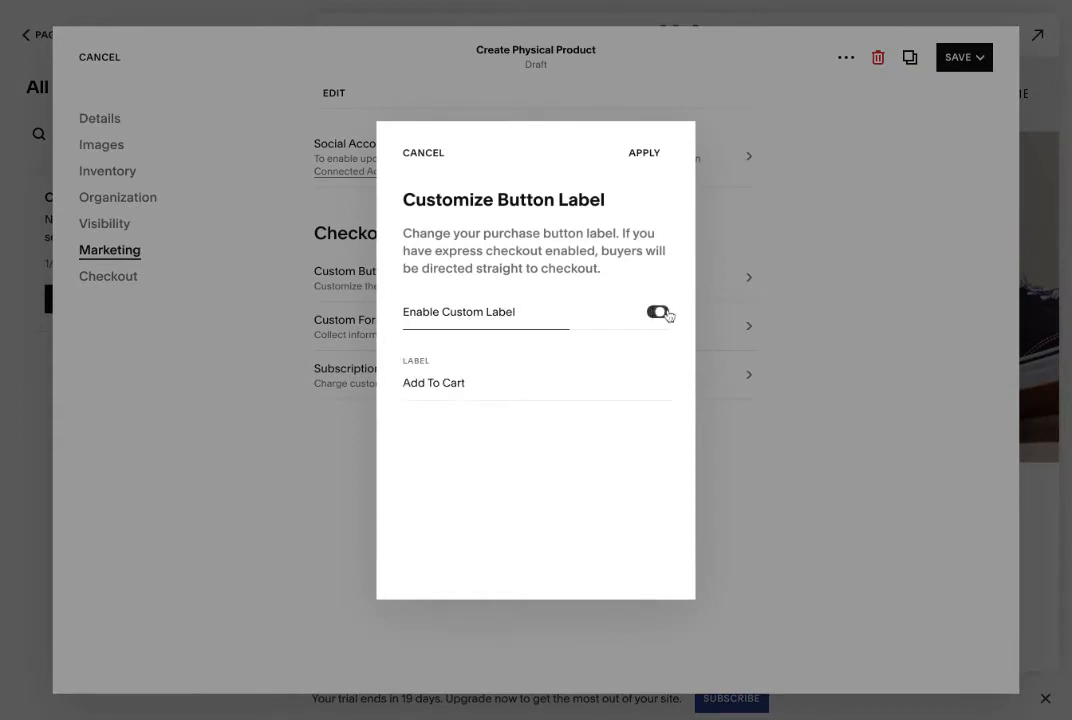
{"action": "triple_click", "coordinate": [455, 382]}
{"action": "key", "text": "BackSpace"}
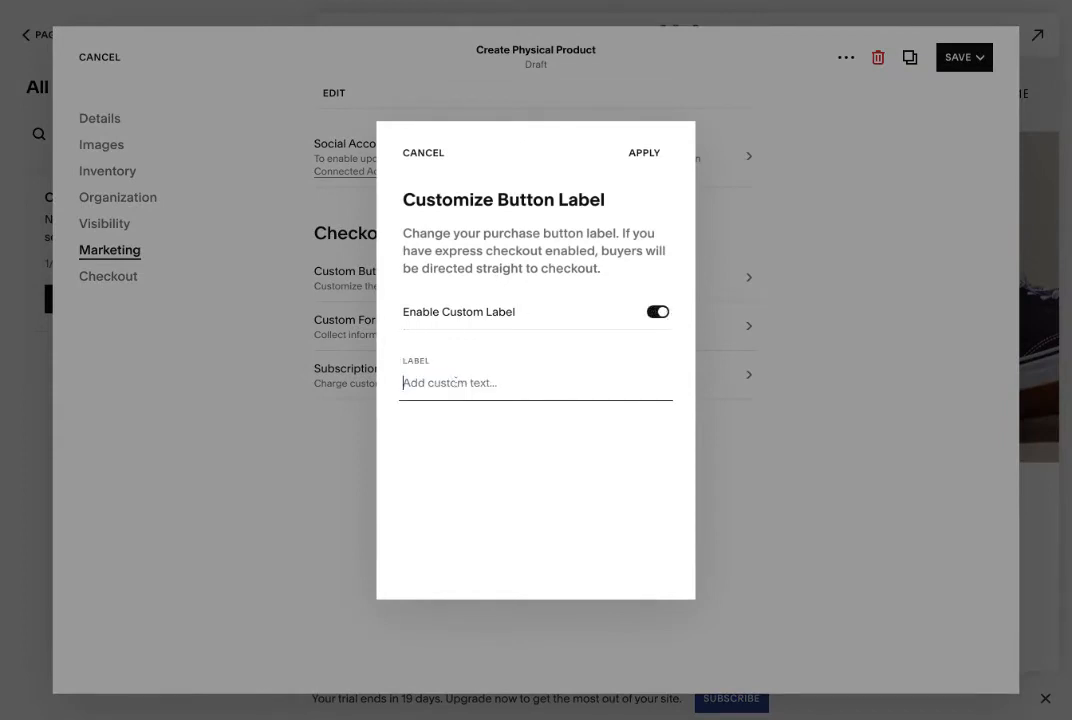
{"action": "type", "text": "Buy"}
{"action": "type", "text": " It"}
{"action": "type", "text": " Now"}
{"action": "left_click", "coordinate": [650, 155]}
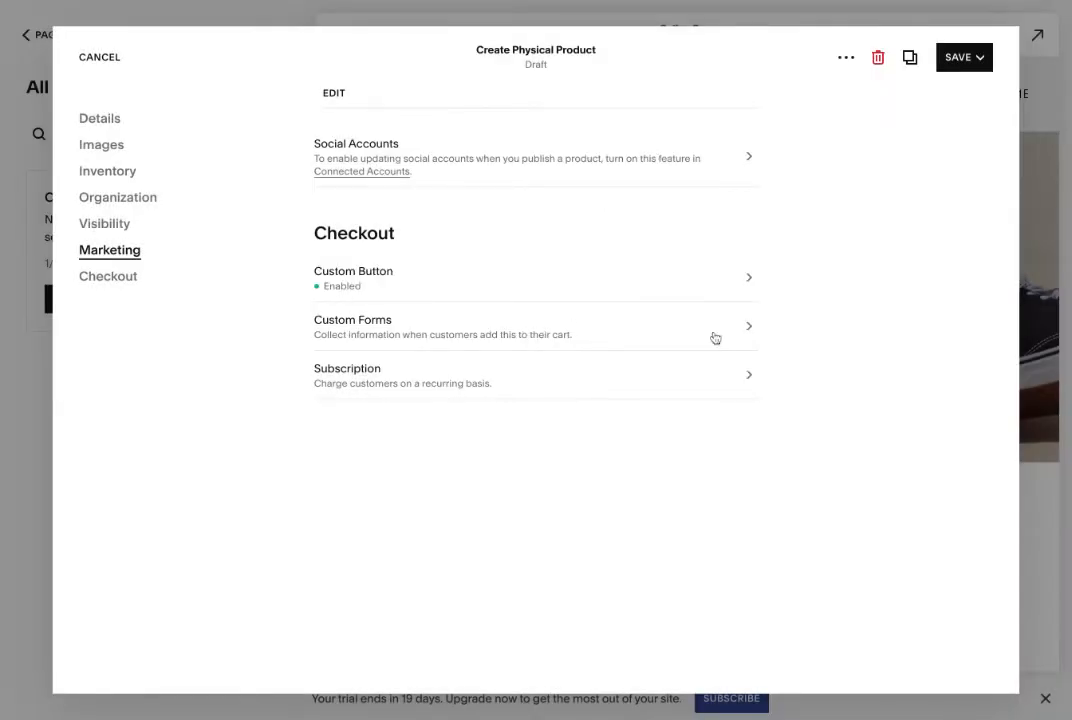
- Examine the product's Custom Forms options without creating a form, and open its Subscription options
{"action": "left_click", "coordinate": [745, 327]}
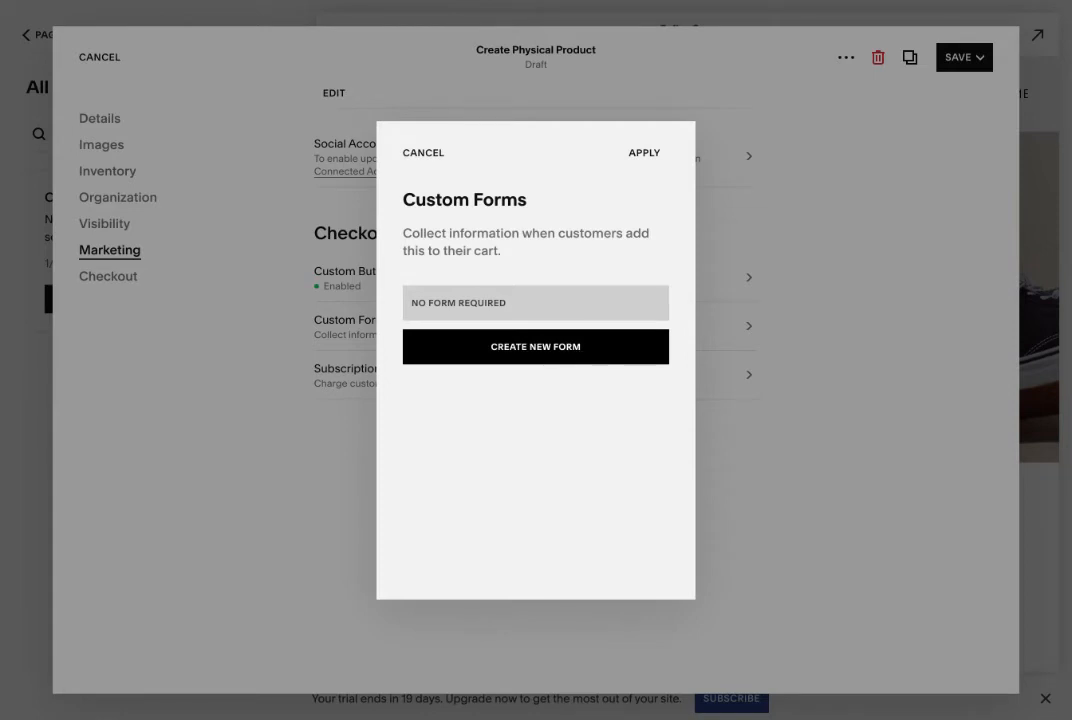
{"action": "left_click", "coordinate": [418, 153]}
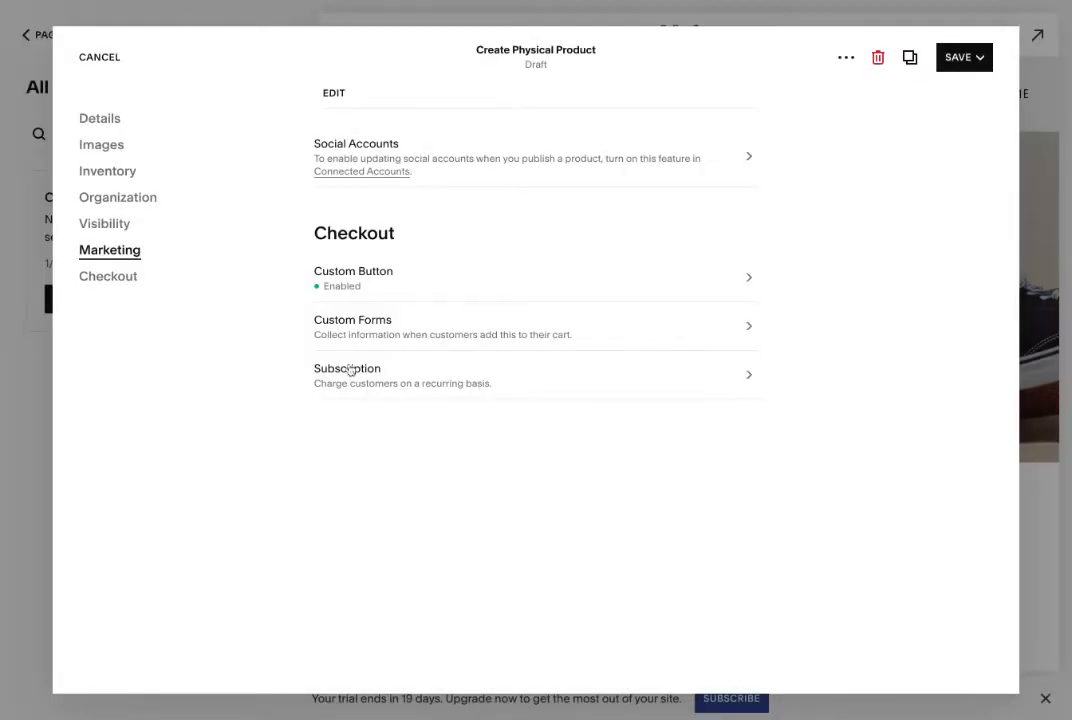
{"action": "left_click", "coordinate": [743, 379]}
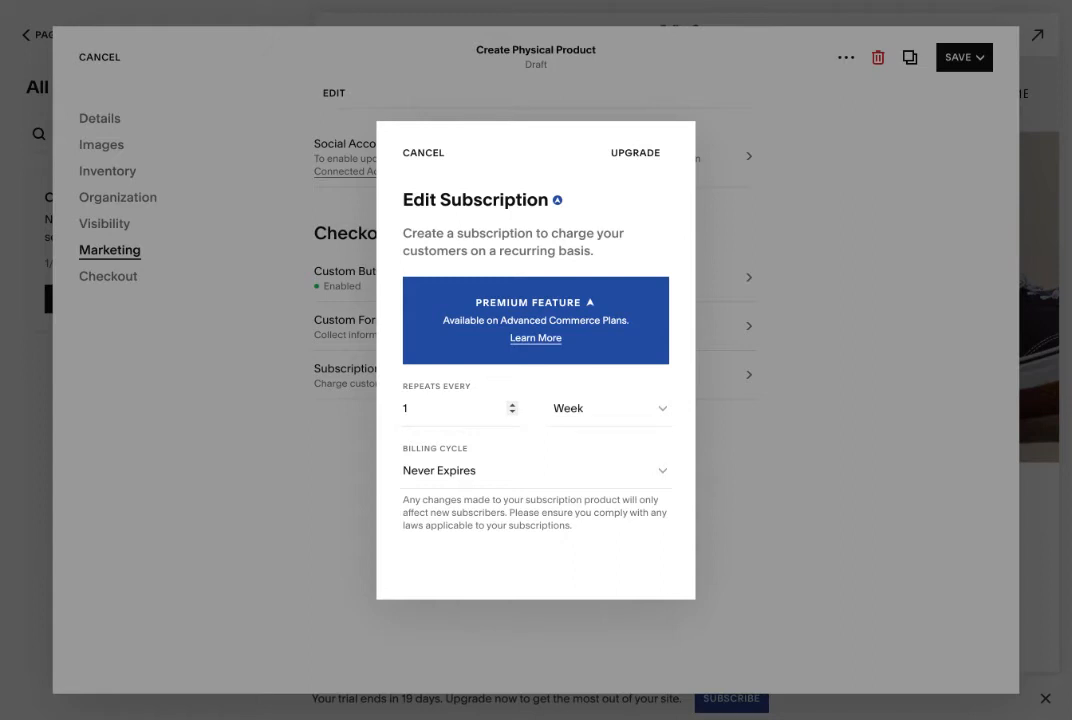
- Leave the Subscription options unchanged, save and publish the product, and view it on the Coffee Cups page
{"action": "left_click", "coordinate": [423, 156]}
{"action": "scroll", "coordinate": [541, 445], "scroll_direction": "up", "scroll_amount": 2}
{"action": "left_click", "coordinate": [972, 58]}
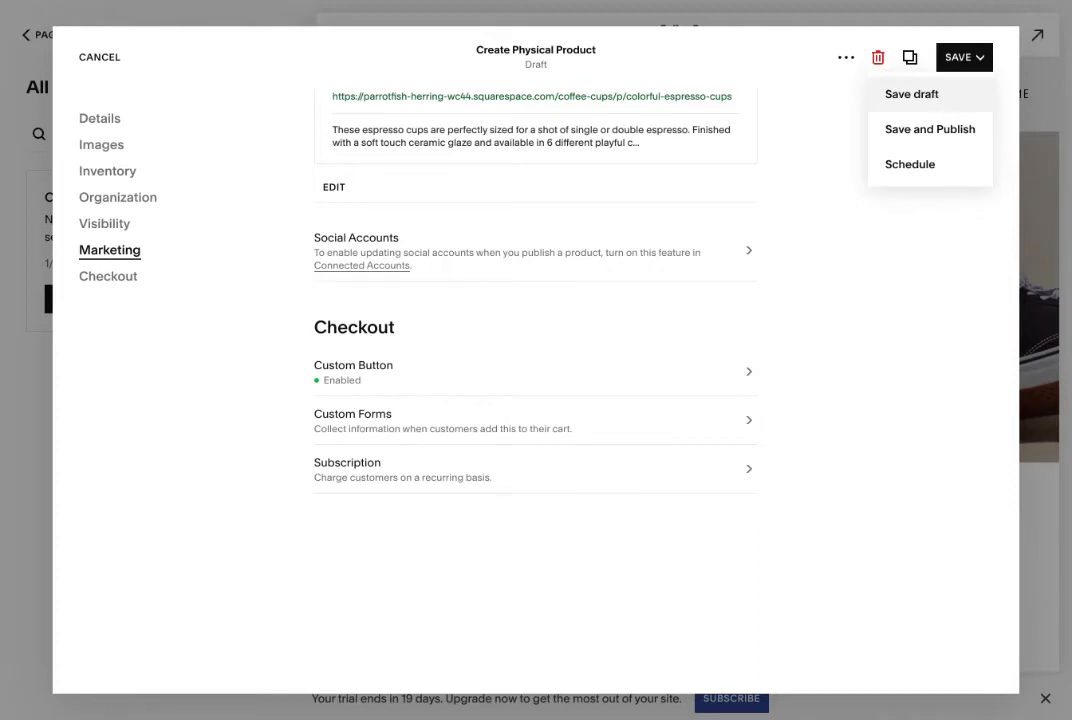
{"action": "left_click", "coordinate": [955, 131]}
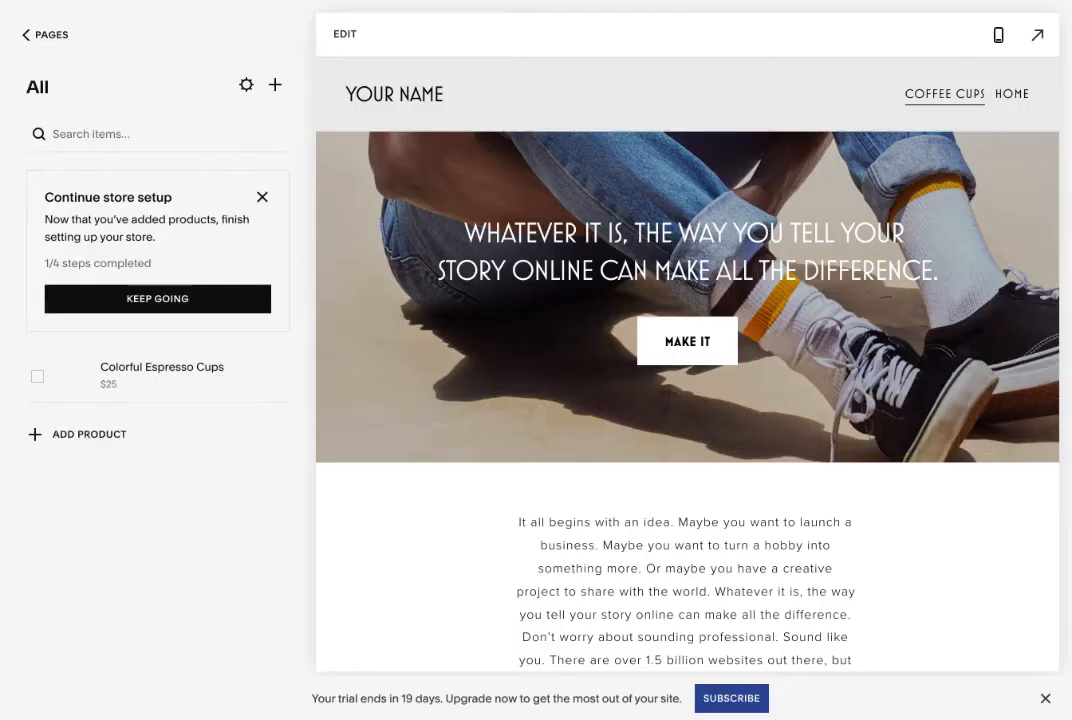
{"action": "scroll", "coordinate": [546, 550], "scroll_direction": "down", "scroll_amount": 3}
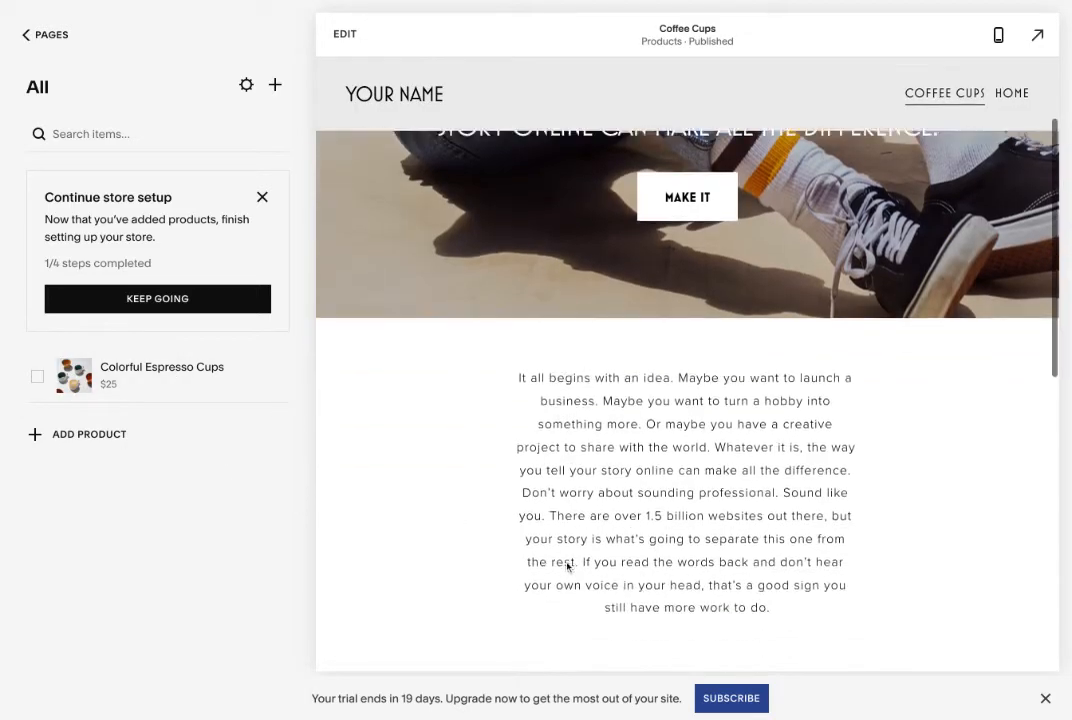
{"action": "scroll", "coordinate": [565, 383], "scroll_direction": "down", "scroll_amount": 5}
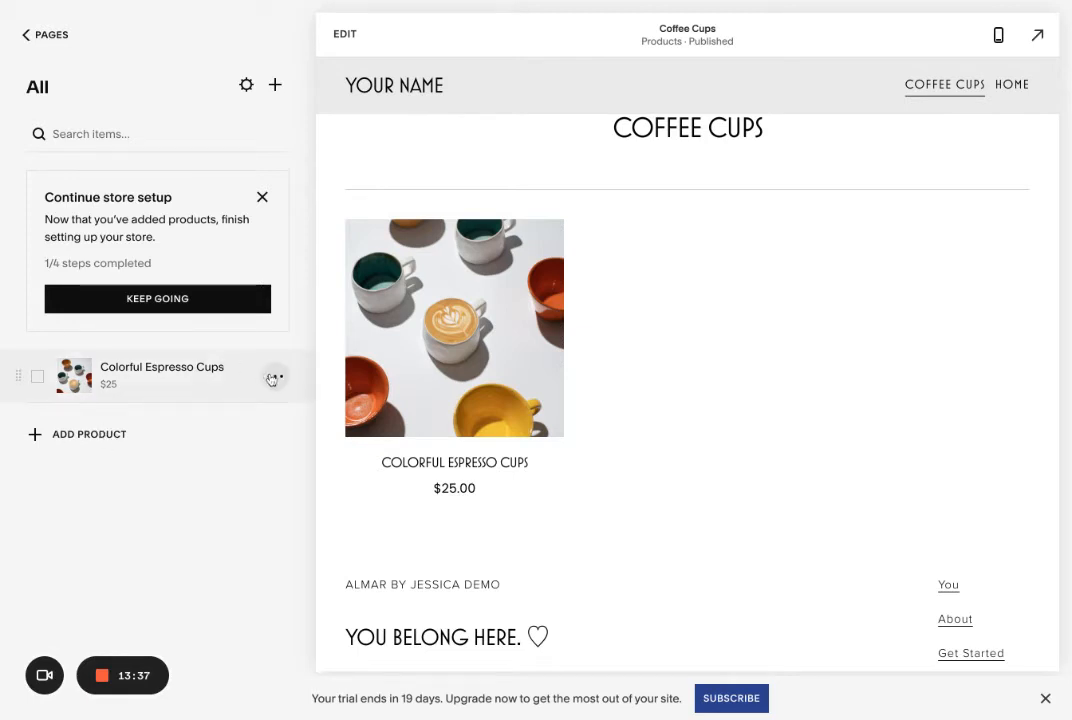
- Open the Colorful Espresso Cups product for editing and duplicate it
{"action": "left_click", "coordinate": [271, 378]}
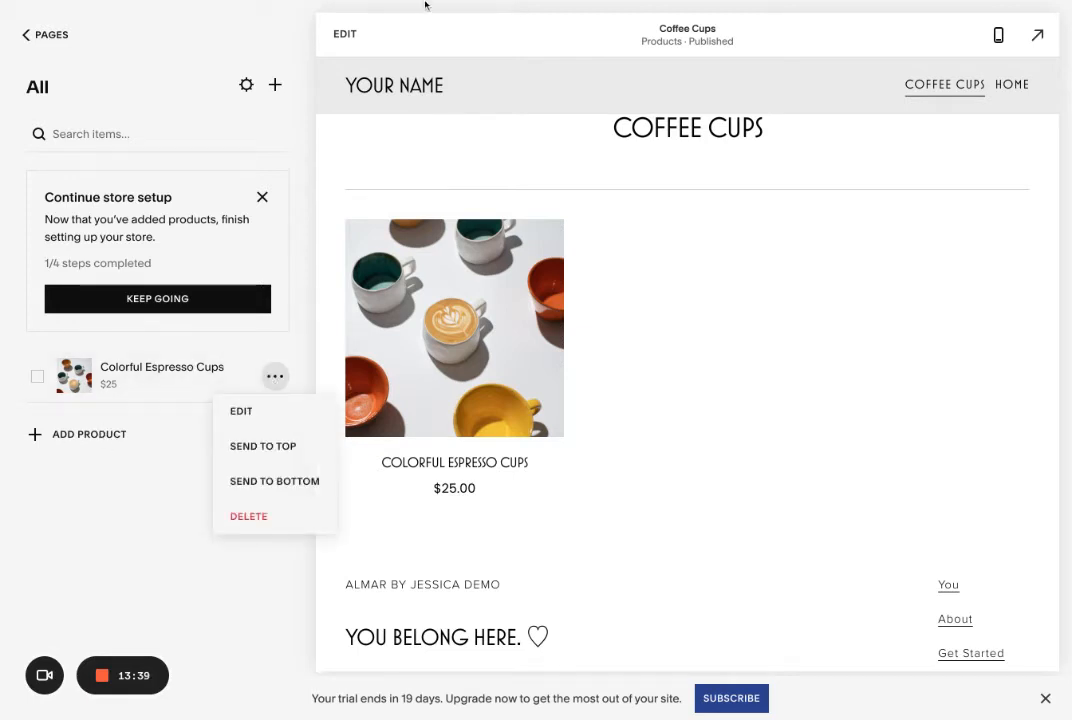
{"action": "left_click", "coordinate": [152, 377]}
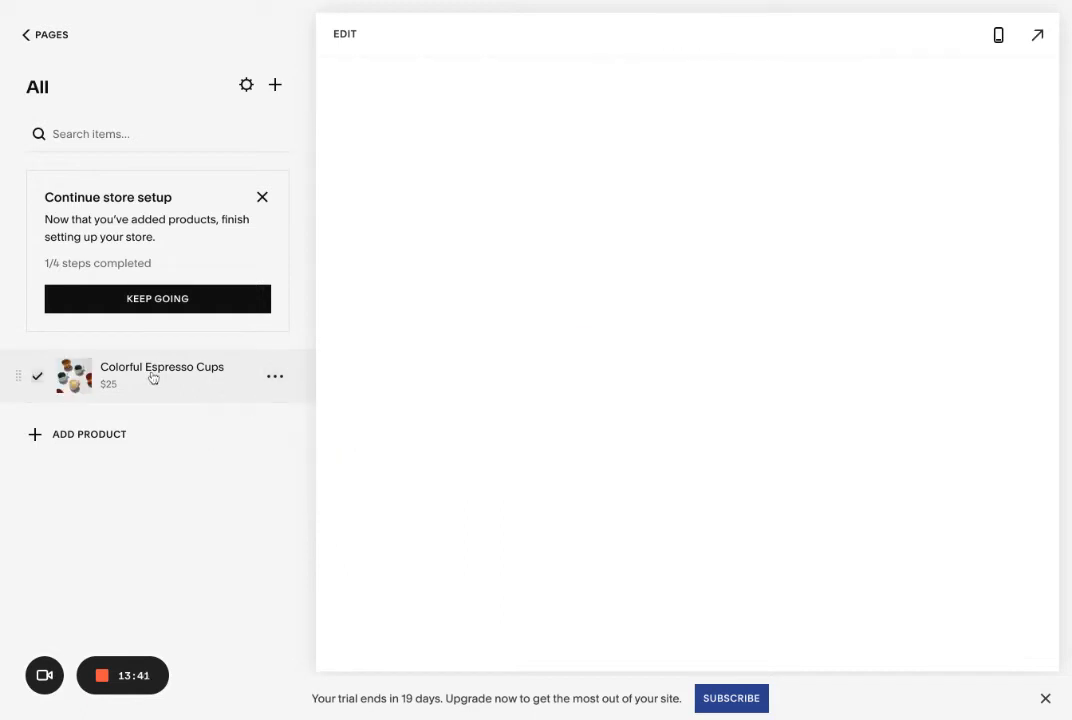
{"action": "left_click", "coordinate": [364, 33]}
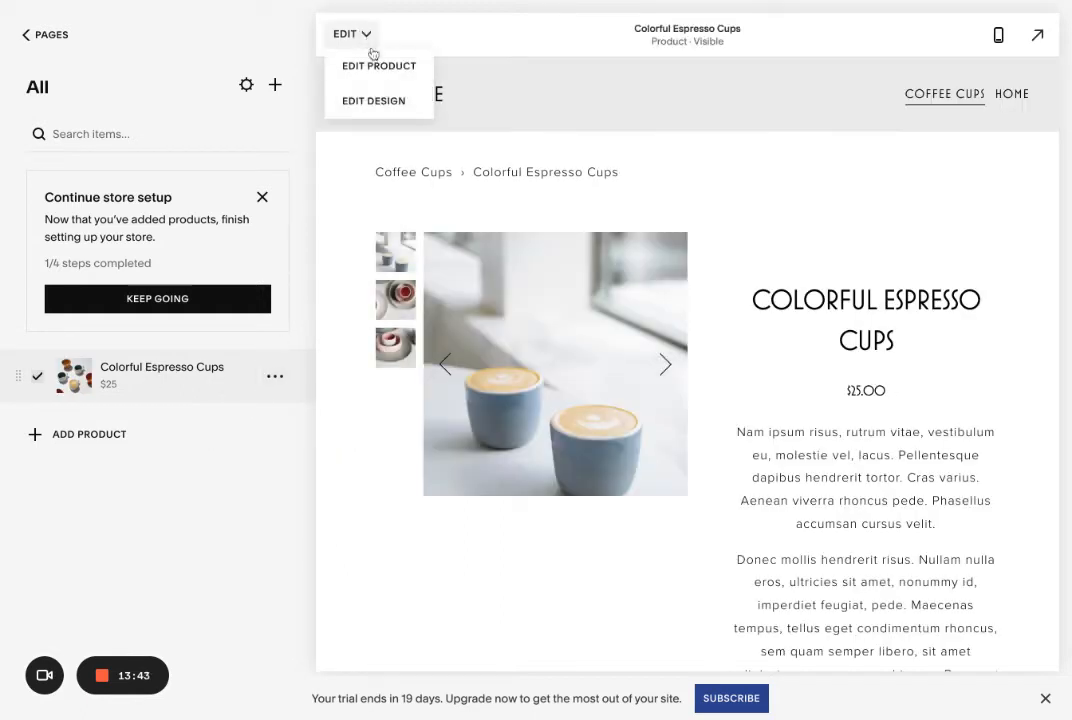
{"action": "left_click", "coordinate": [396, 68]}
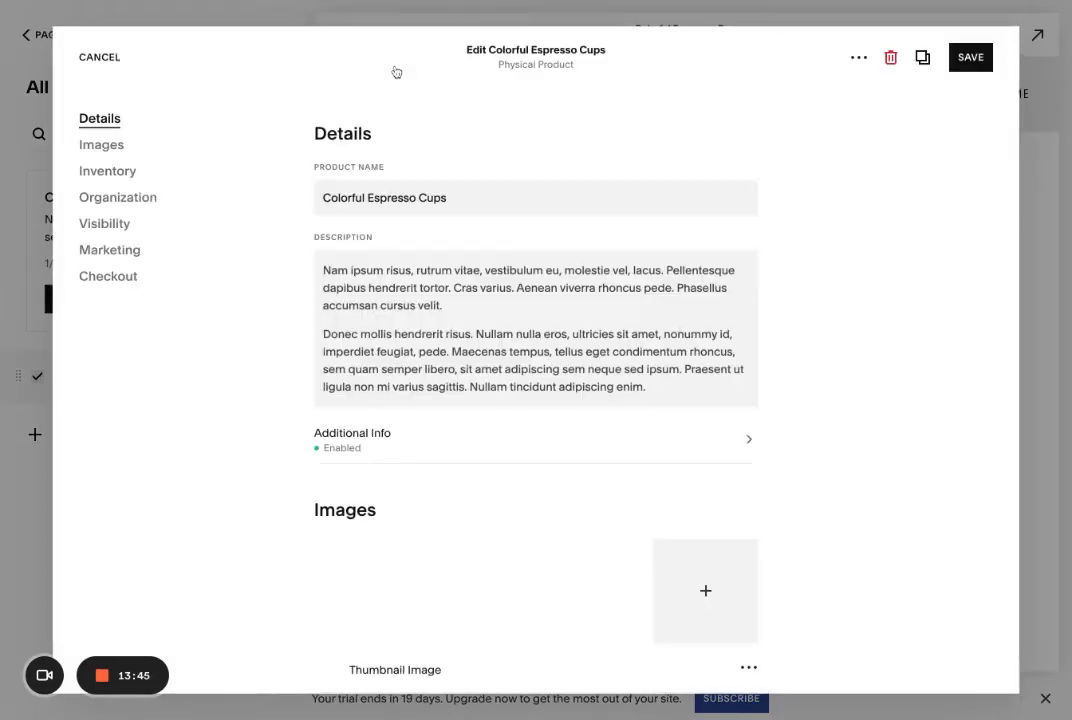
{"action": "left_click", "coordinate": [922, 58]}
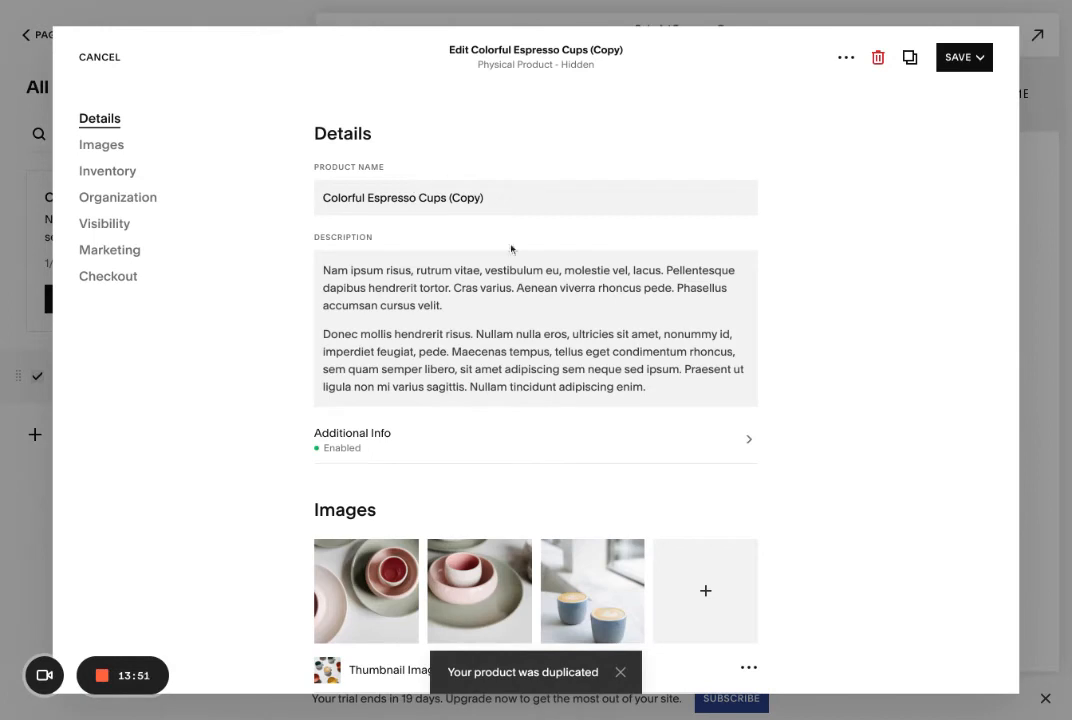
- Rename the duplicated product as "Nordic Design Cups and Coaster (Set of Two)"
{"action": "scroll", "coordinate": [511, 249], "scroll_direction": "down", "scroll_amount": 2}
{"action": "scroll", "coordinate": [511, 280], "scroll_direction": "up", "scroll_amount": 2}
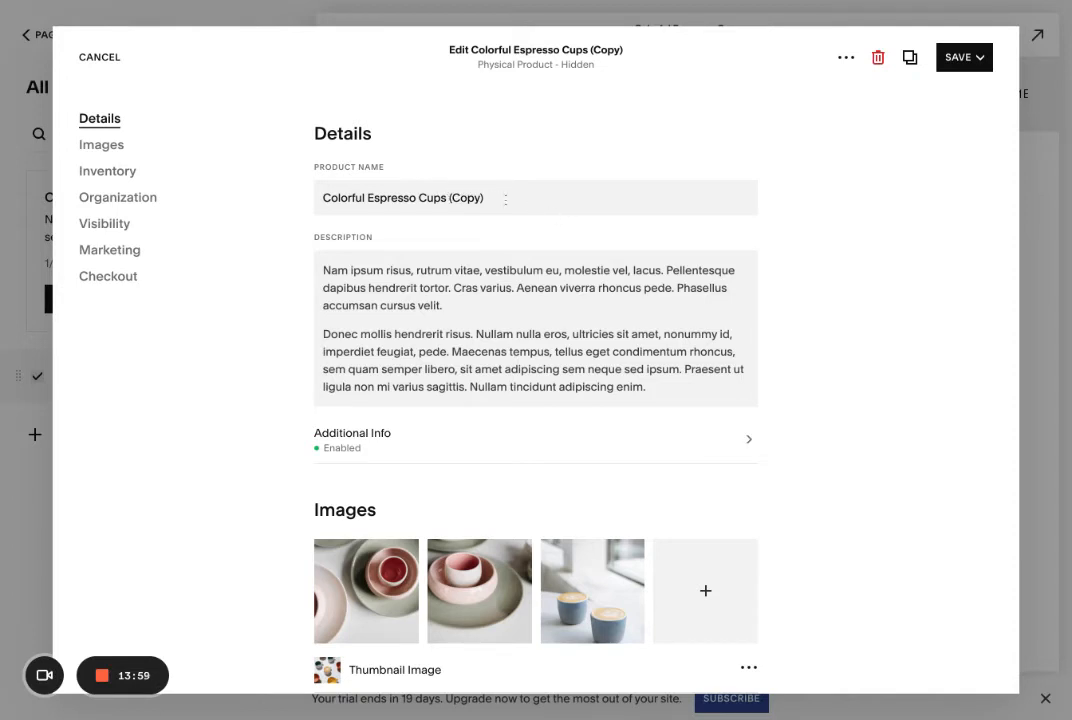
{"action": "key", "text": "BackSpace"}
{"action": "key", "text": "BackSpace"}
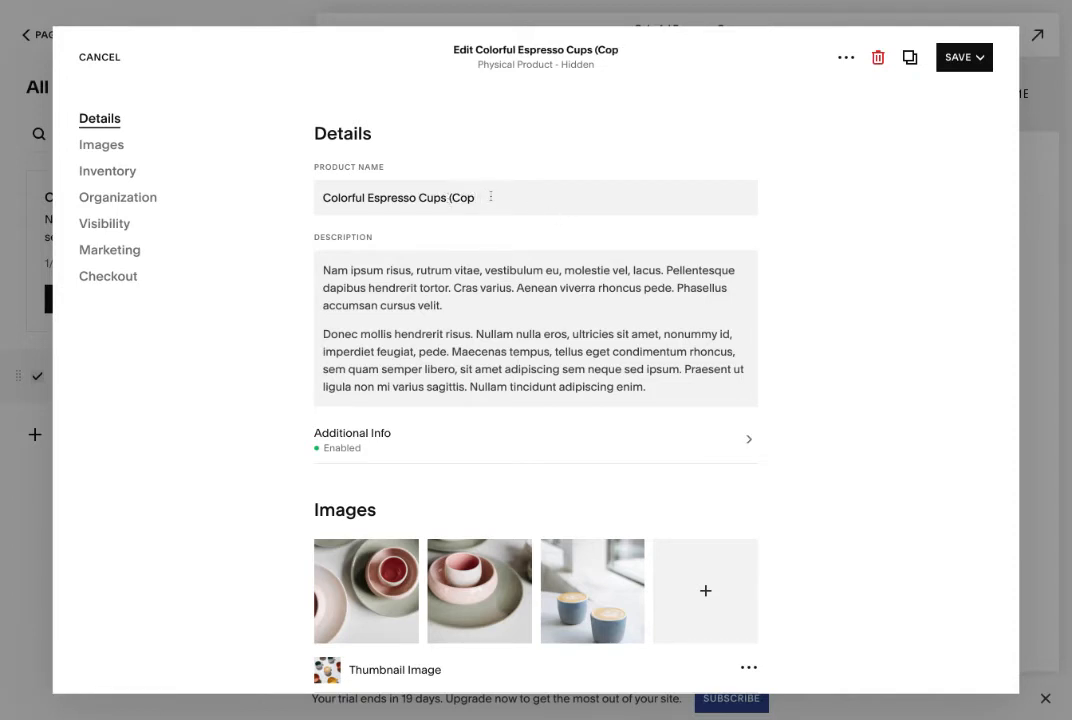
{"action": "key", "text": "shift+Left"}
{"action": "key", "text": "shift+Left"}
{"action": "key", "text": "shift+Left"}
{"action": "key", "text": "shift+Left"}
{"action": "key", "text": "shift+Left"}
{"action": "key", "text": "shift+Left"}
{"action": "key", "text": "shift+Left"}
{"action": "key", "text": "shift+Left"}
{"action": "key", "text": "shift+Left"}
{"action": "key", "text": "shift+Left"}
{"action": "key", "text": "shift+Left"}
{"action": "key", "text": "shift+Left"}
{"action": "key", "text": "shift+Left"}
{"action": "key", "text": "shift+Left"}
{"action": "key", "text": "shift+Left"}
{"action": "key", "text": "shift+Left"}
{"action": "key", "text": "shift+Left"}
{"action": "key", "text": "shift+Left"}
{"action": "key", "text": "shift+Left"}
{"action": "key", "text": "shift+Left"}
{"action": "key", "text": "BackSpace"}
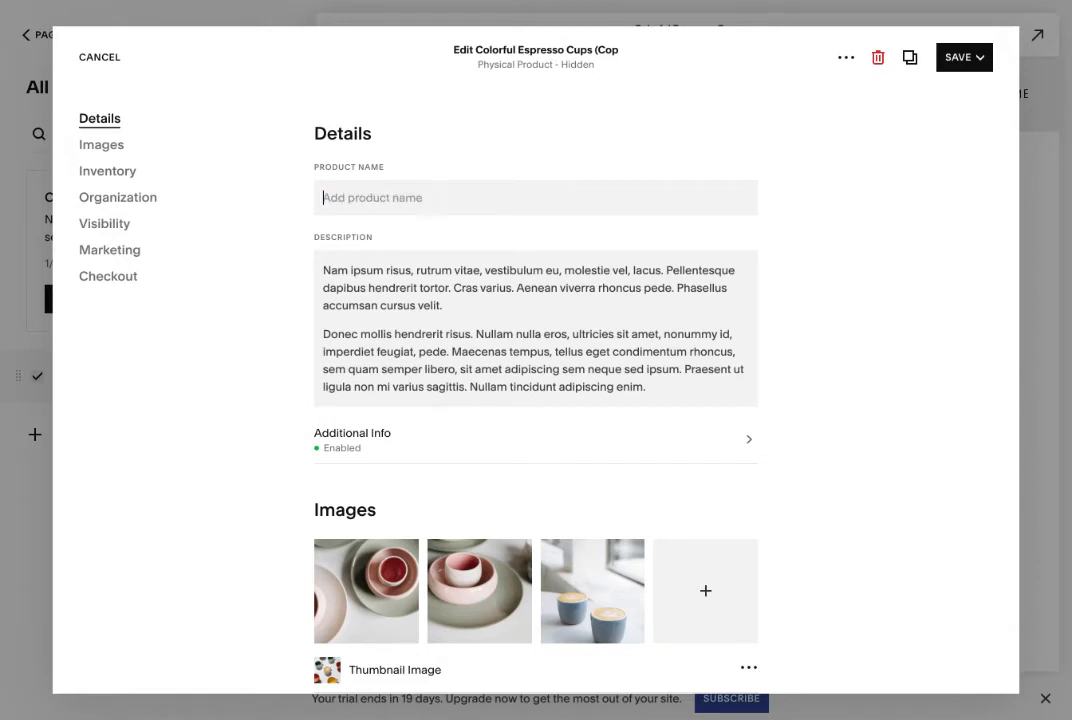
{"action": "type", "text": "Nordic Design Cups and Coaster (Set of Two)"}
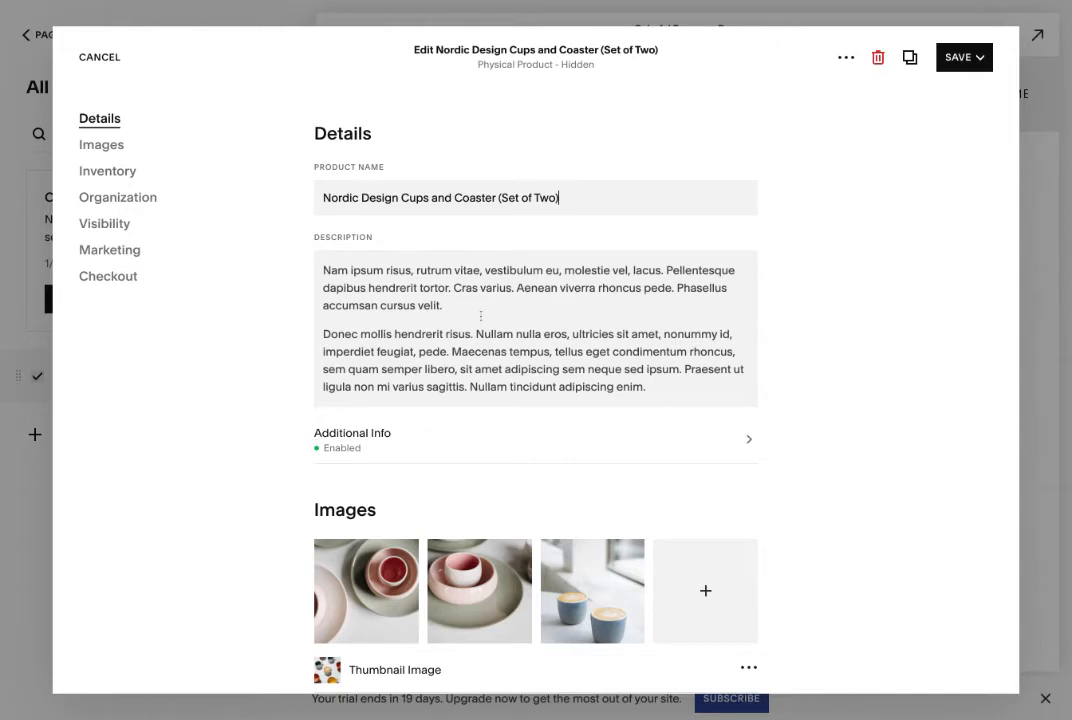
- Delete the duplicated product's thumbnail image and replace it with another photo of cups
{"action": "scroll", "coordinate": [481, 316], "scroll_direction": "down", "scroll_amount": 1}
{"action": "scroll", "coordinate": [471, 268], "scroll_direction": "down", "scroll_amount": 3}
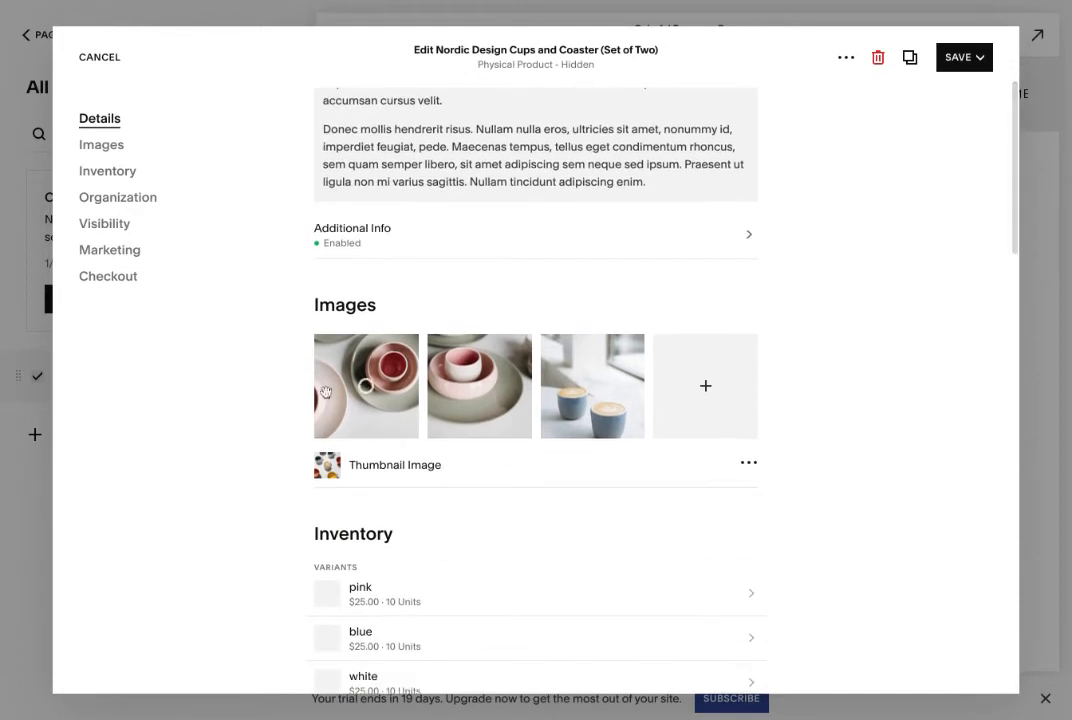
{"action": "left_click", "coordinate": [403, 350]}
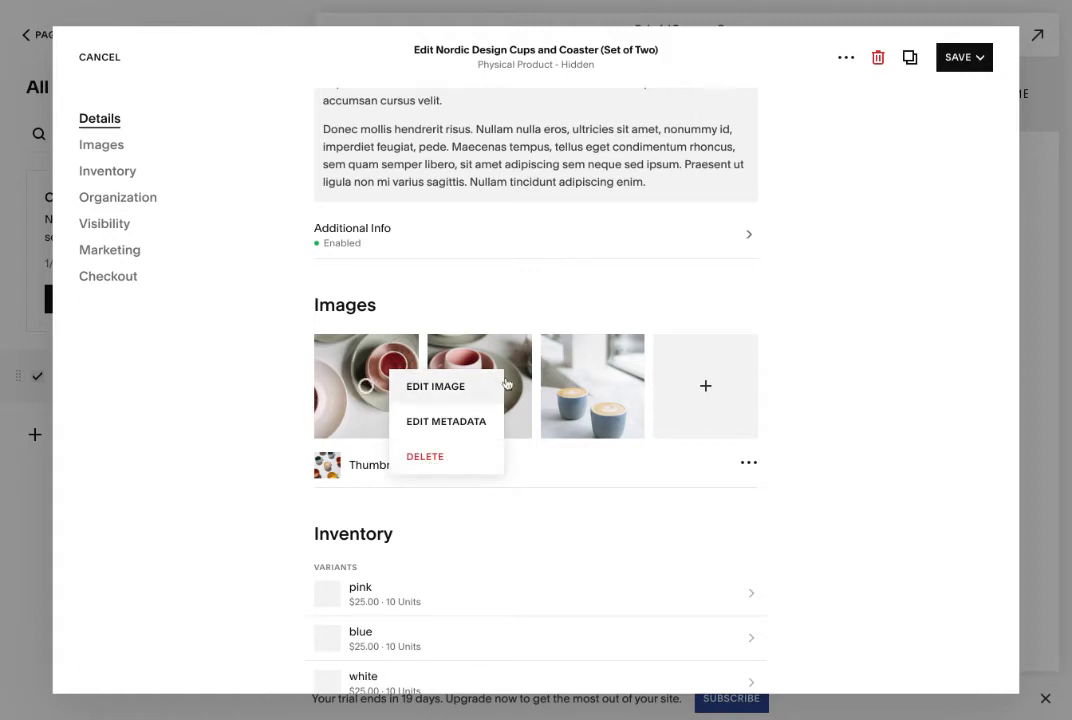
{"action": "left_click", "coordinate": [331, 473]}
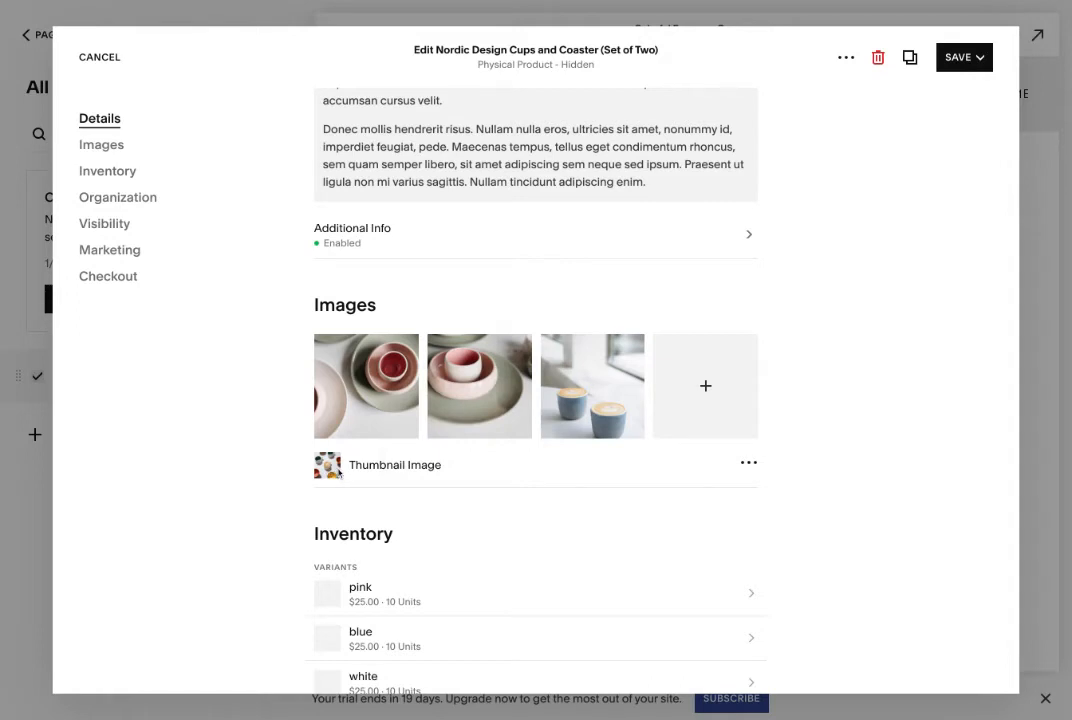
{"action": "left_click", "coordinate": [748, 462]}
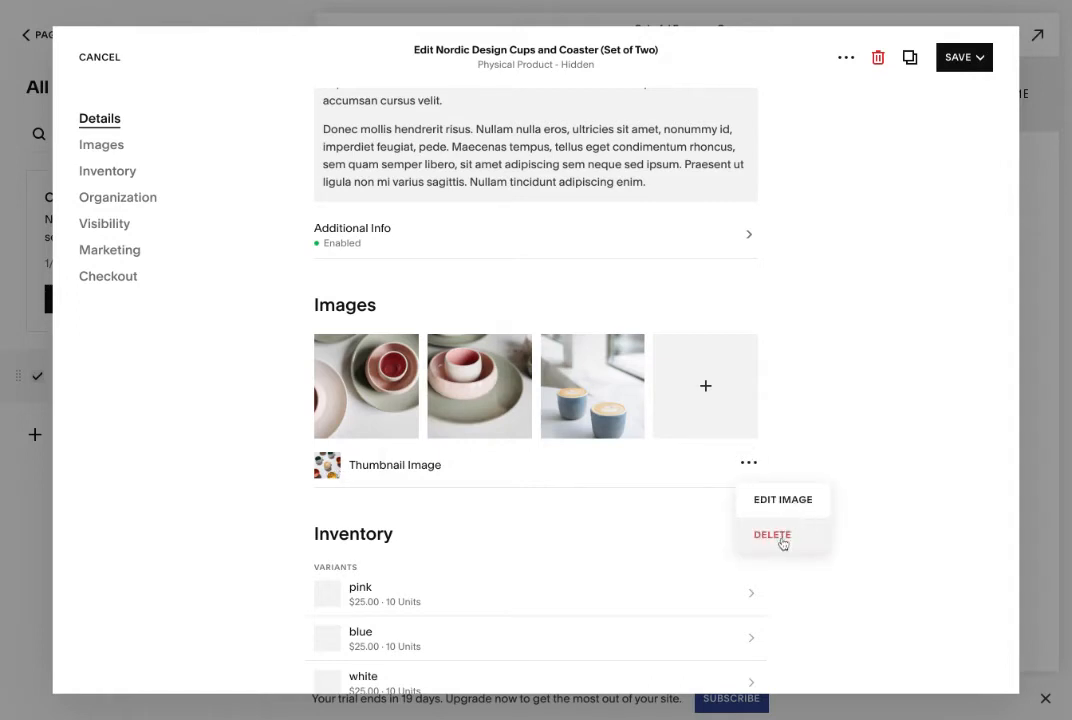
{"action": "left_click", "coordinate": [781, 539]}
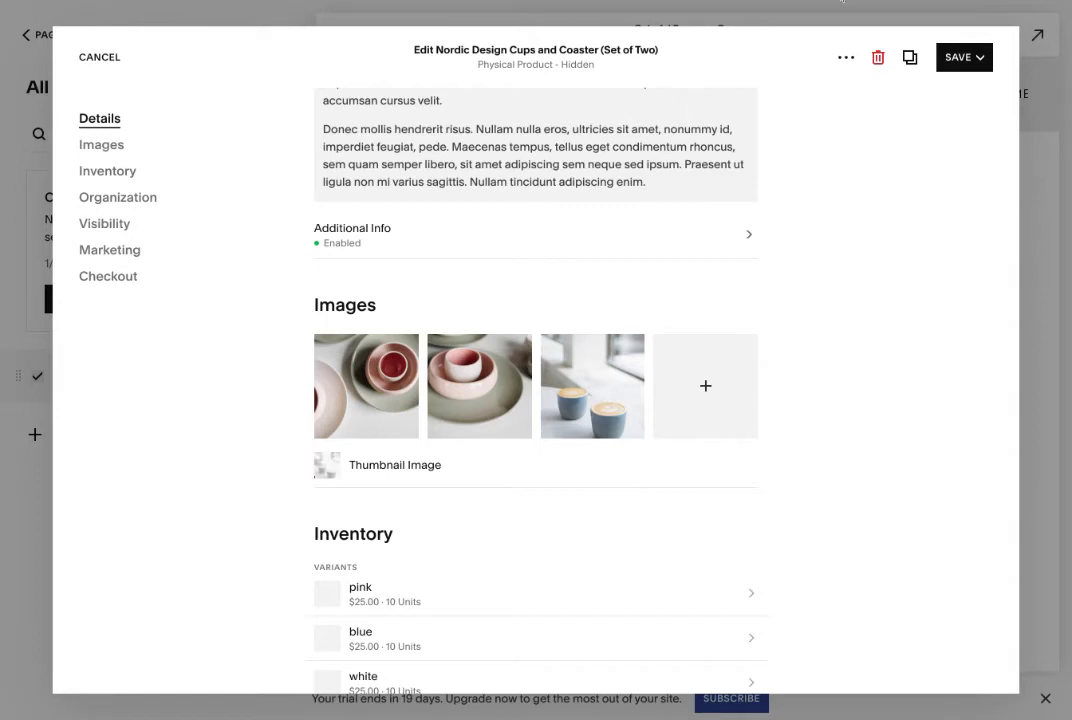
- Clear all content from the product's Additional Info, including the image and accordion blocks, and apply the change
{"action": "scroll", "coordinate": [749, 349], "scroll_direction": "up", "scroll_amount": 1}
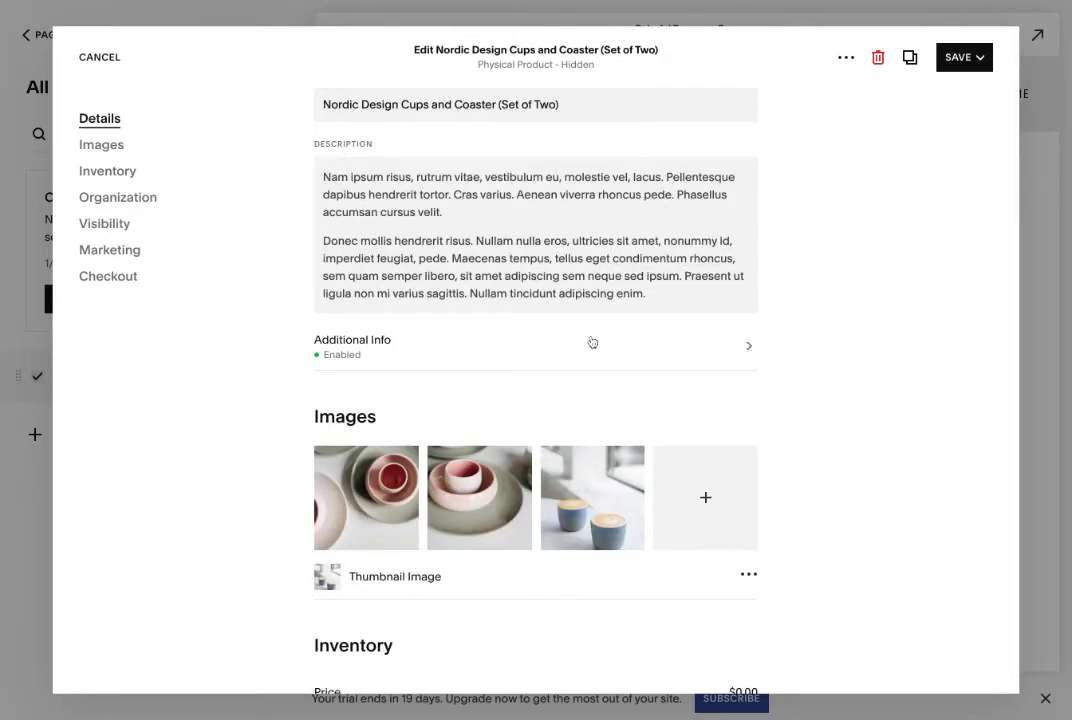
{"action": "left_click", "coordinate": [749, 349]}
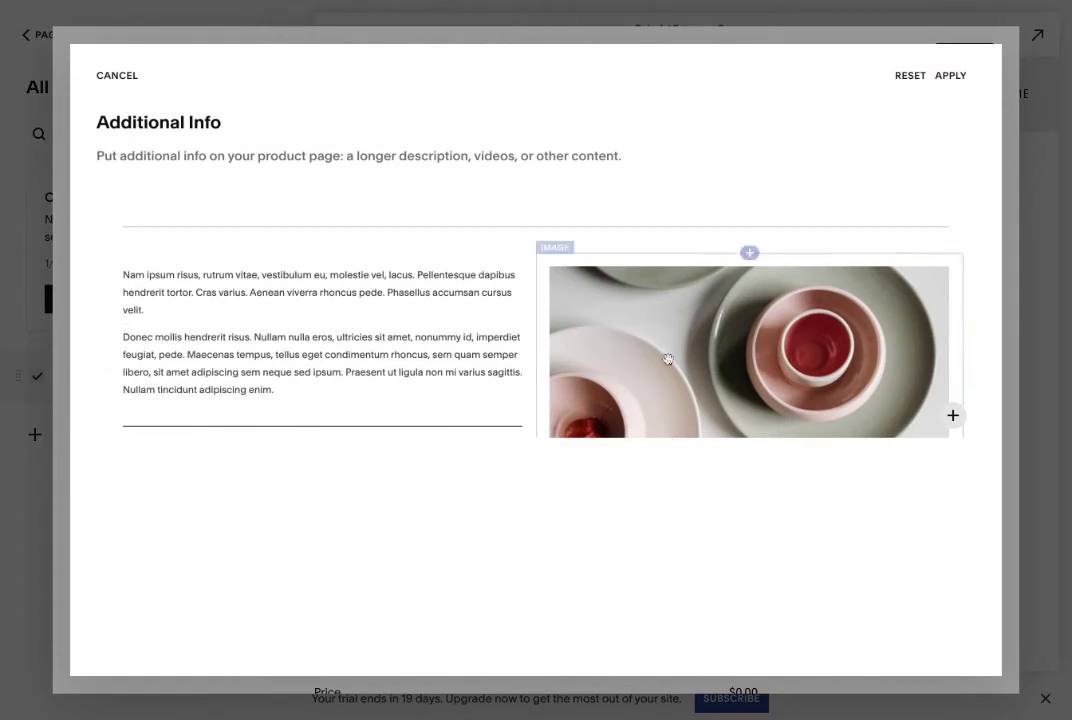
{"action": "scroll", "coordinate": [663, 352], "scroll_direction": "down", "scroll_amount": 2}
{"action": "scroll", "coordinate": [814, 348], "scroll_direction": "up", "scroll_amount": 2}
{"action": "left_click", "coordinate": [814, 348]}
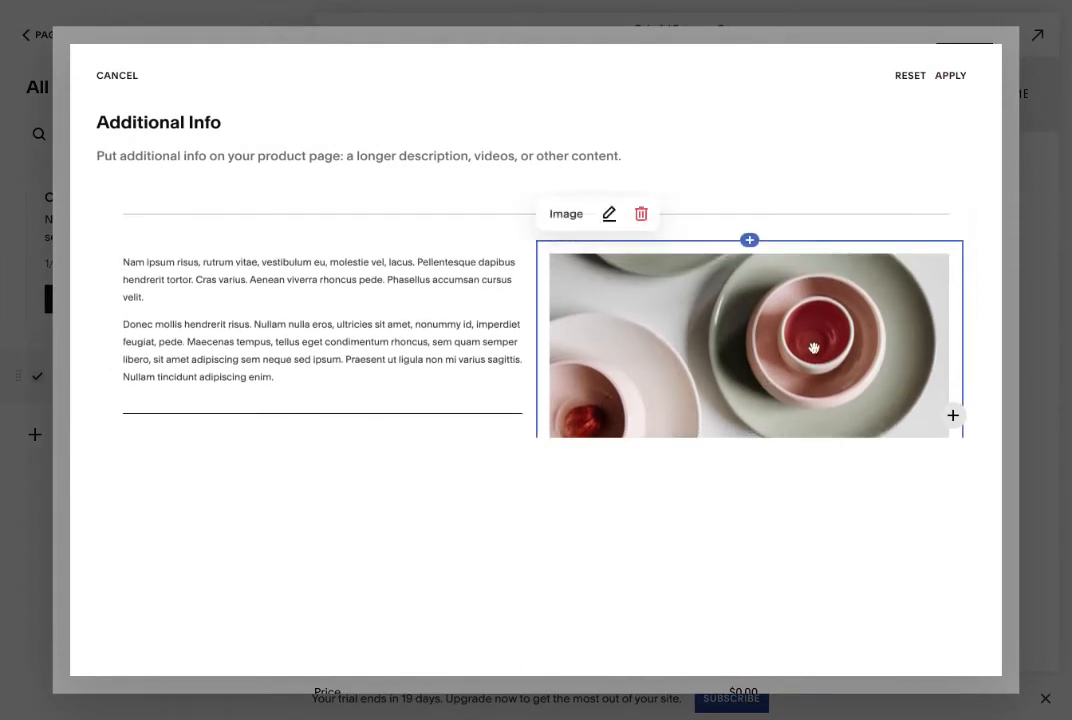
{"action": "left_click", "coordinate": [641, 213]}
{"action": "left_click", "coordinate": [492, 380]}
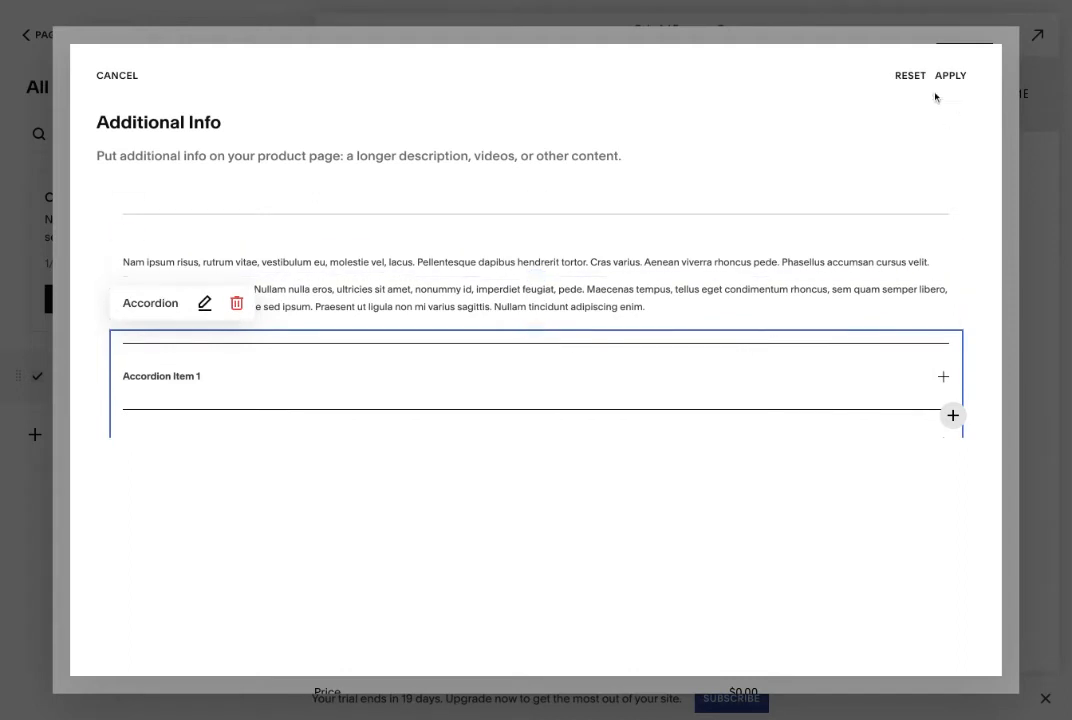
{"action": "left_click", "coordinate": [910, 75]}
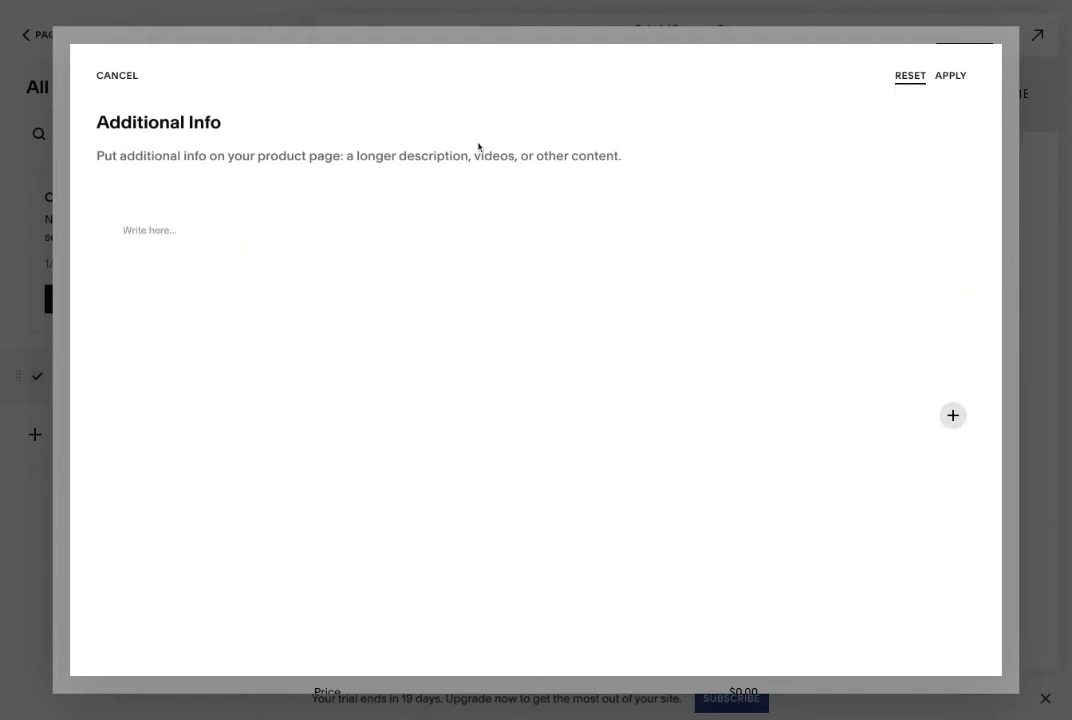
{"action": "left_click", "coordinate": [950, 75]}
- Set the Nordic Design Cups product's price to $40.00
{"action": "scroll", "coordinate": [661, 516], "scroll_direction": "down", "scroll_amount": 2}
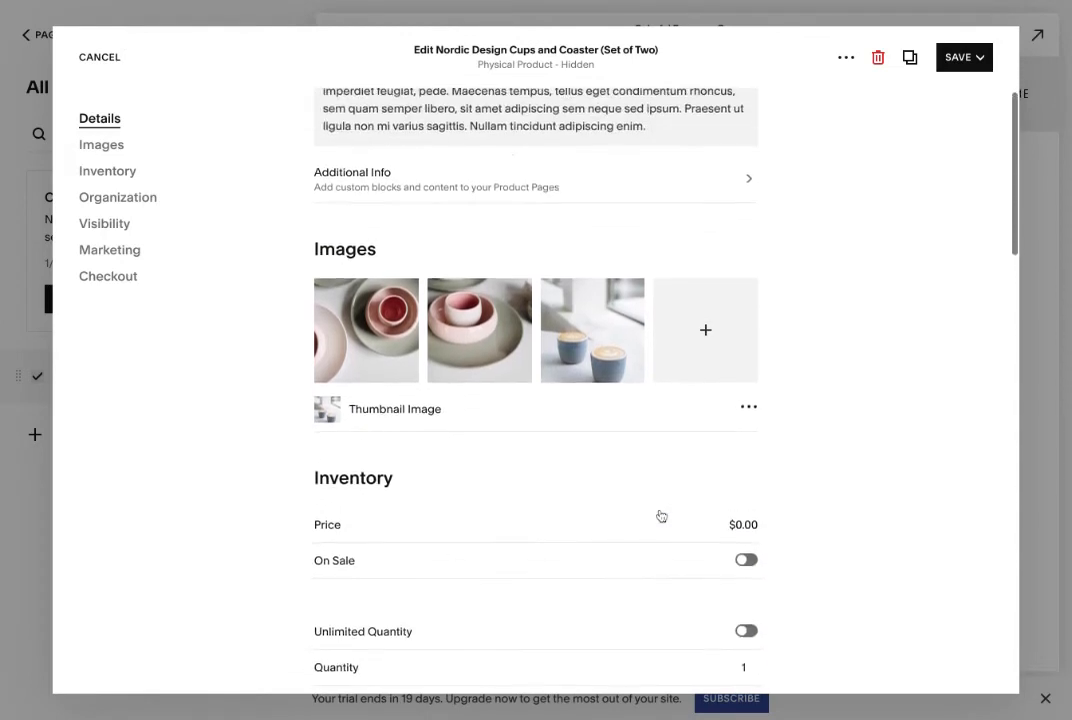
{"action": "scroll", "coordinate": [770, 412], "scroll_direction": "down", "scroll_amount": 3}
{"action": "scroll", "coordinate": [770, 412], "scroll_direction": "down", "scroll_amount": 2}
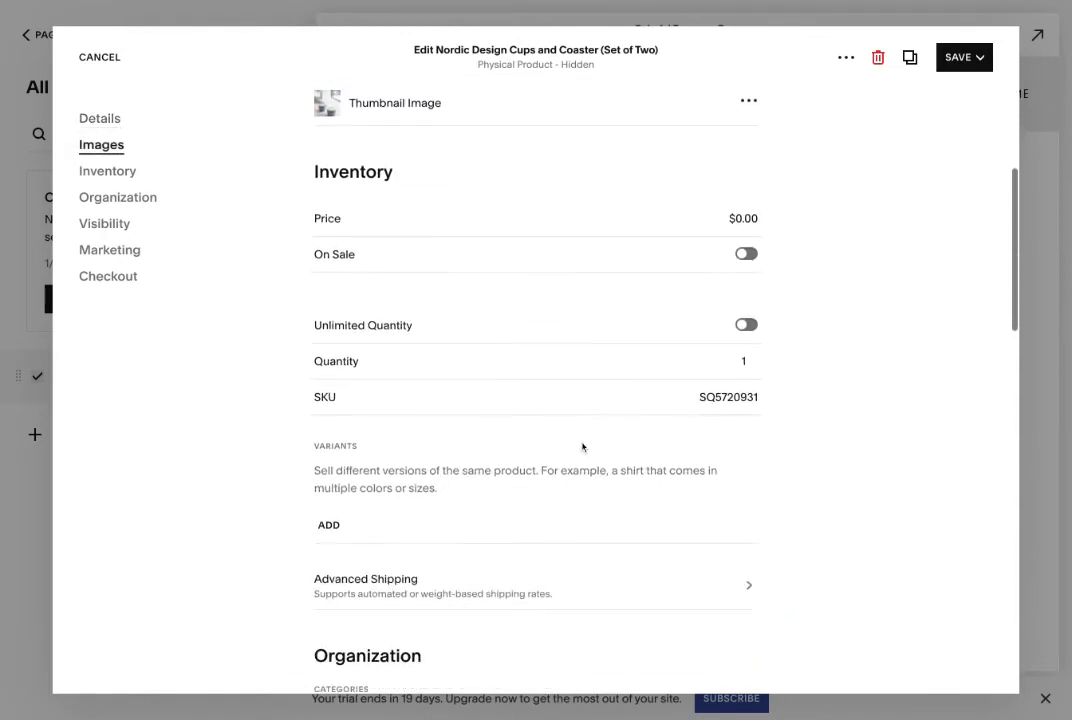
{"action": "left_click", "coordinate": [745, 187]}
{"action": "scroll", "coordinate": [740, 195], "scroll_direction": "up", "scroll_amount": 1}
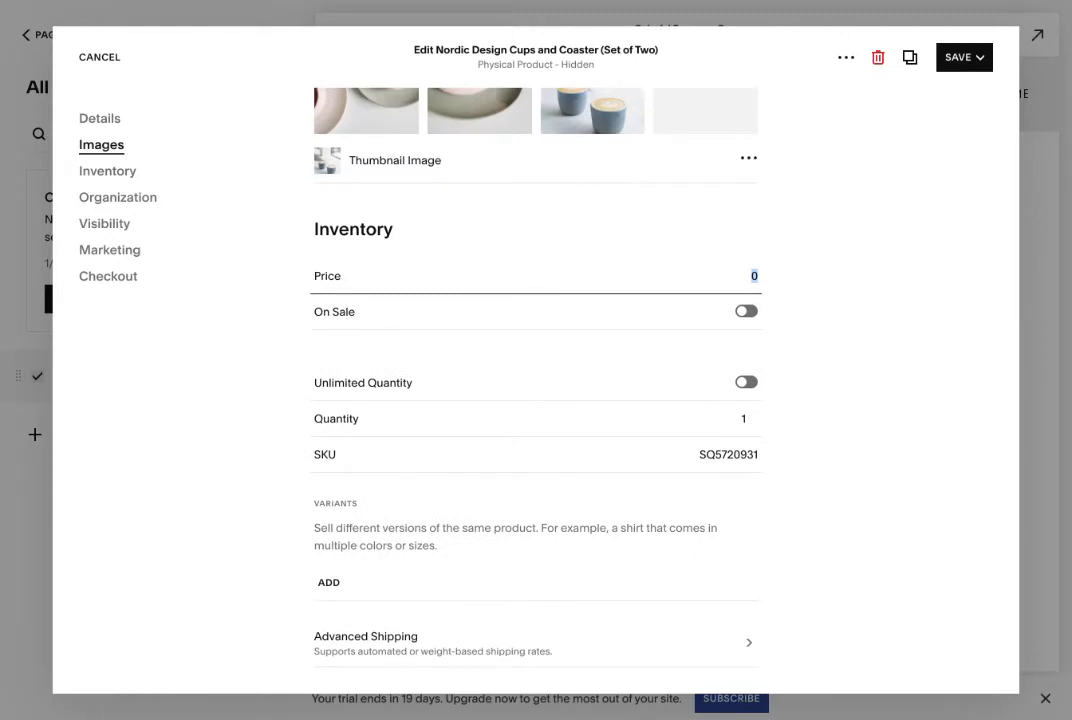
{"action": "left_click", "coordinate": [818, 290]}
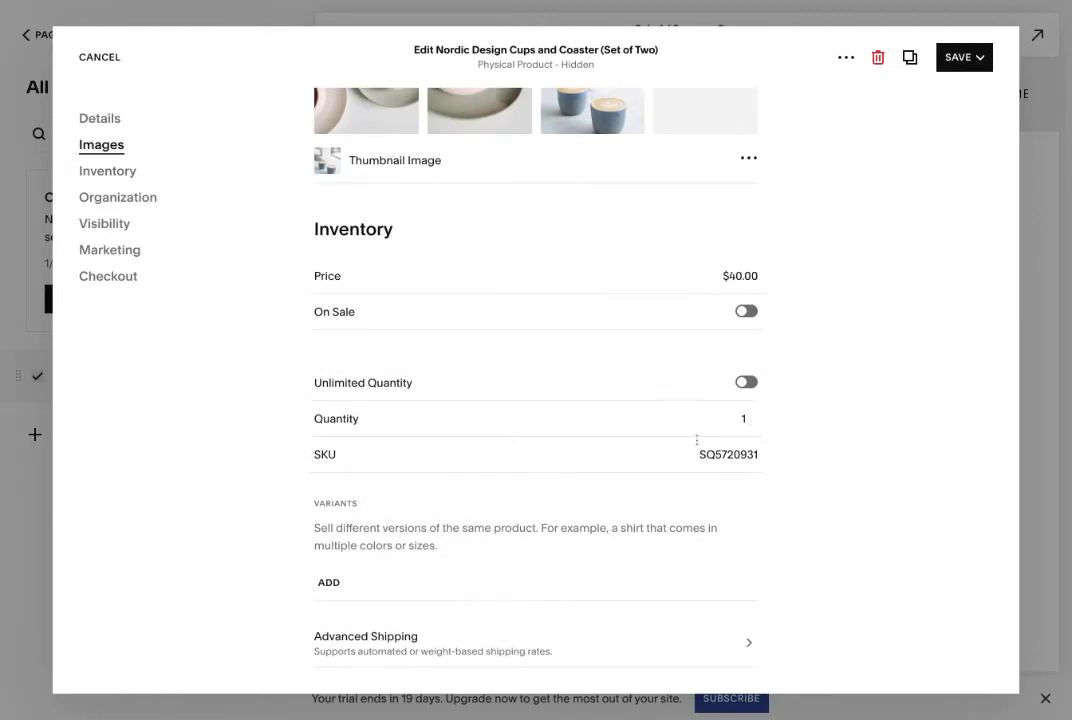
- Set the product's stock quantity to 13
{"action": "left_click", "coordinate": [748, 418]}
{"action": "type", "text": "3"}
{"action": "key", "text": "BackSpace"}
{"action": "type", "text": "8"}
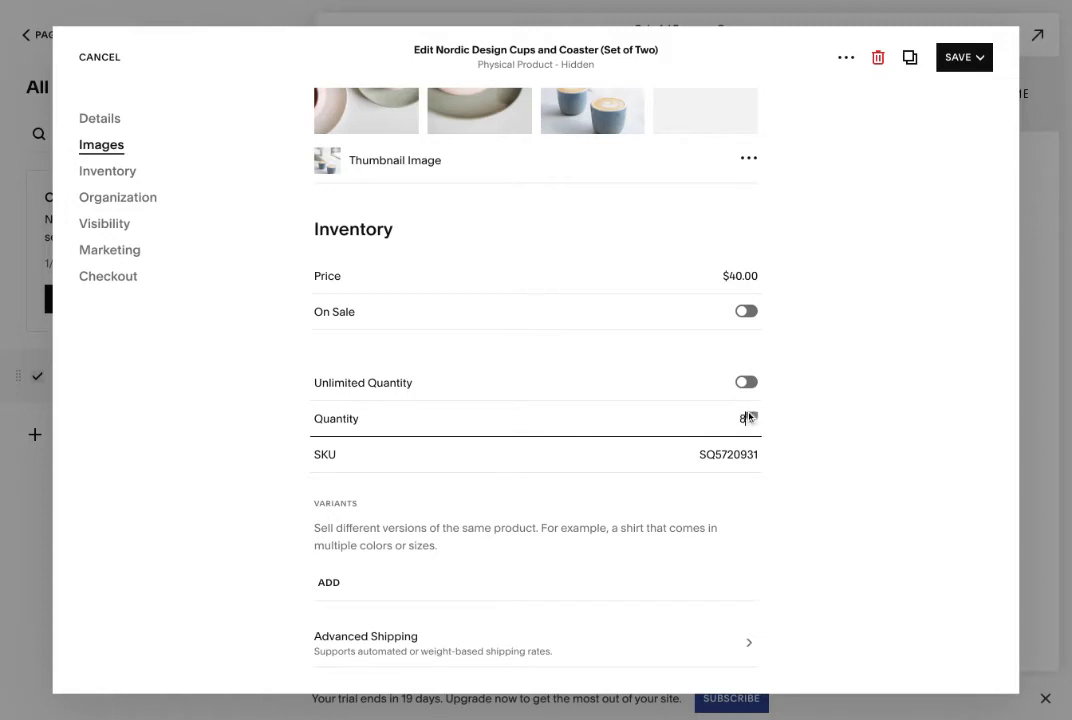
{"action": "left_click", "coordinate": [751, 415]}
- Review the duplicated product's variants, categories, tags, visibility and marketing settings
{"action": "scroll", "coordinate": [703, 268], "scroll_direction": "down", "scroll_amount": 2}
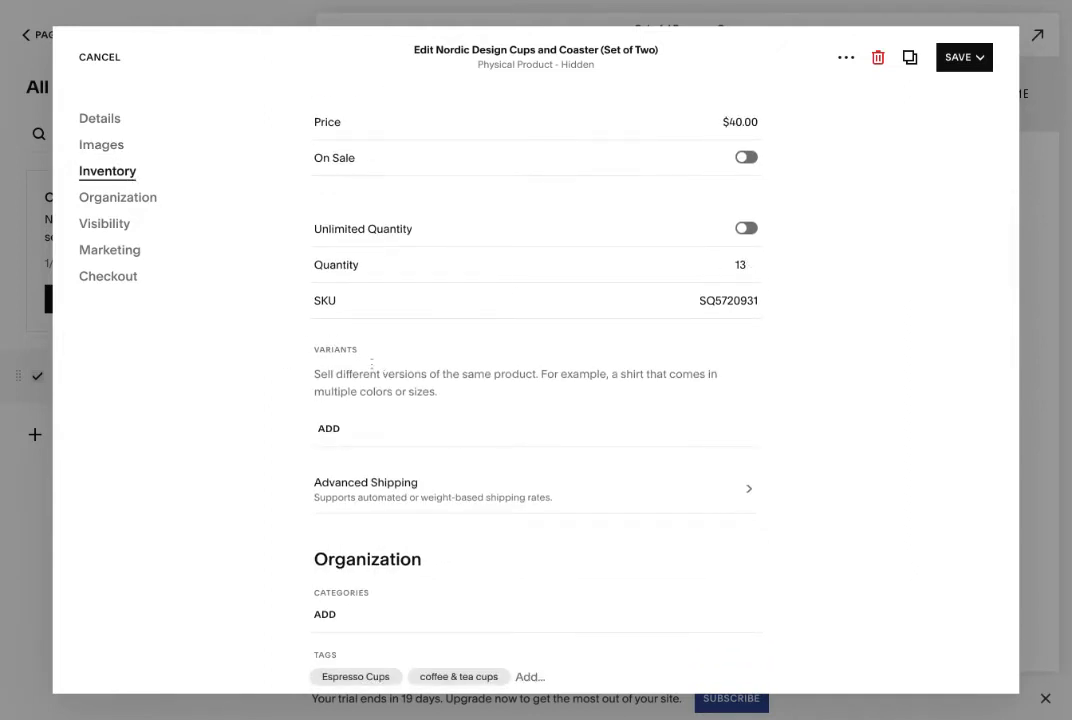
{"action": "scroll", "coordinate": [293, 513], "scroll_direction": "down", "scroll_amount": 2}
{"action": "scroll", "coordinate": [395, 435], "scroll_direction": "down", "scroll_amount": 2}
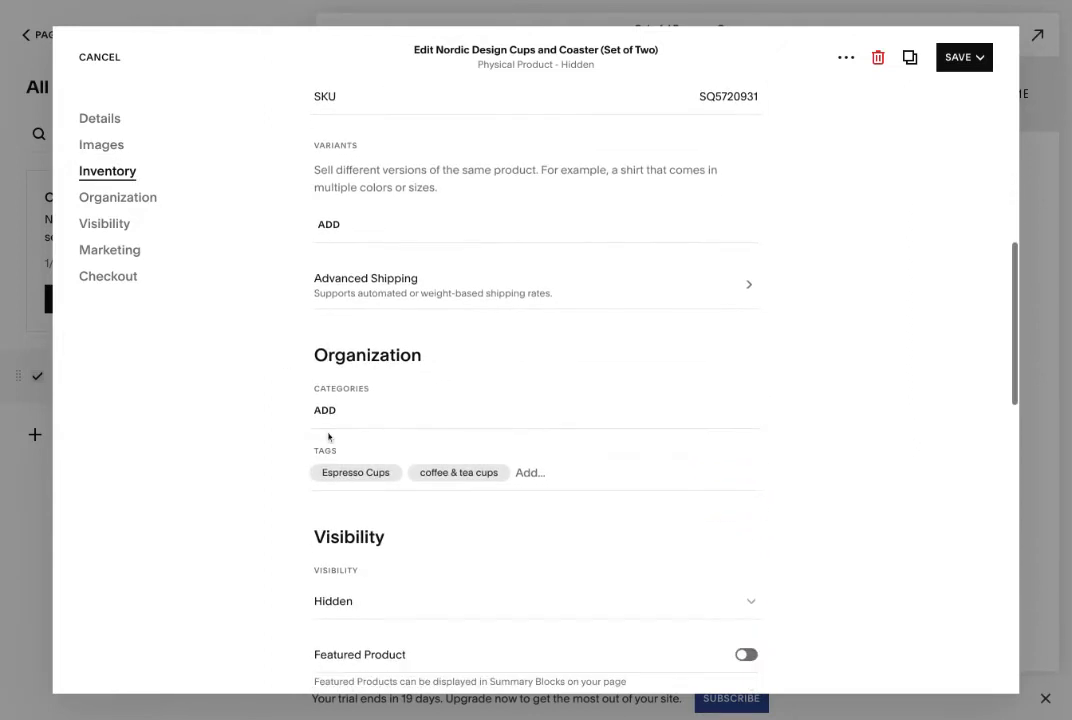
{"action": "scroll", "coordinate": [660, 462], "scroll_direction": "down", "scroll_amount": 2}
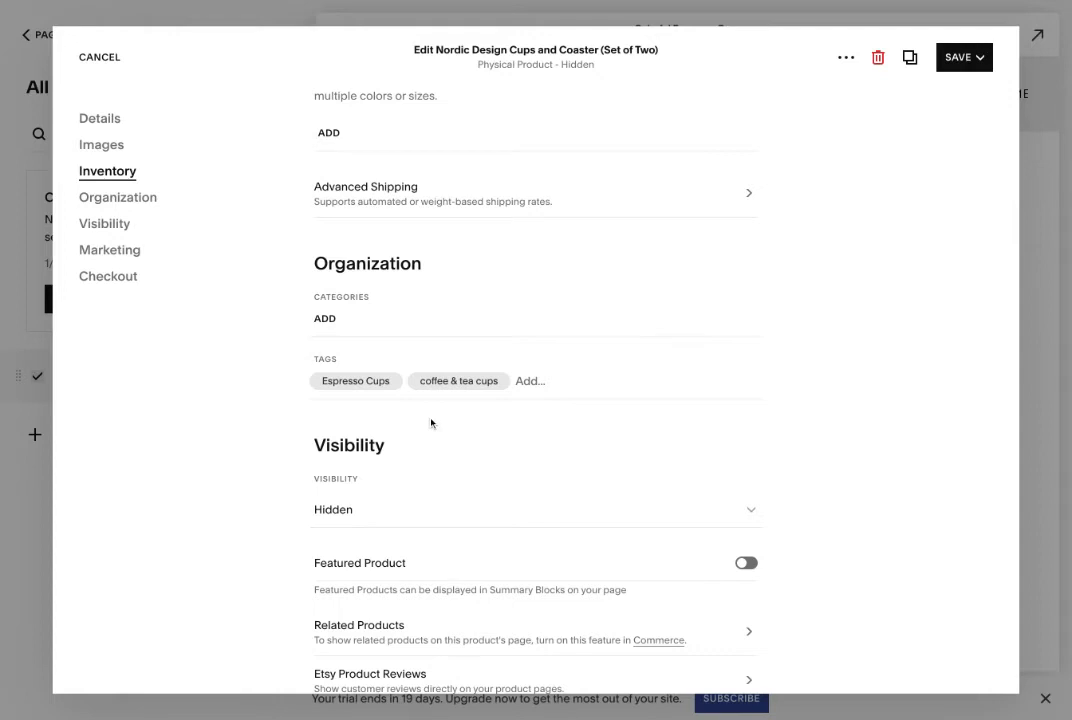
{"action": "scroll", "coordinate": [849, 488], "scroll_direction": "down", "scroll_amount": 3}
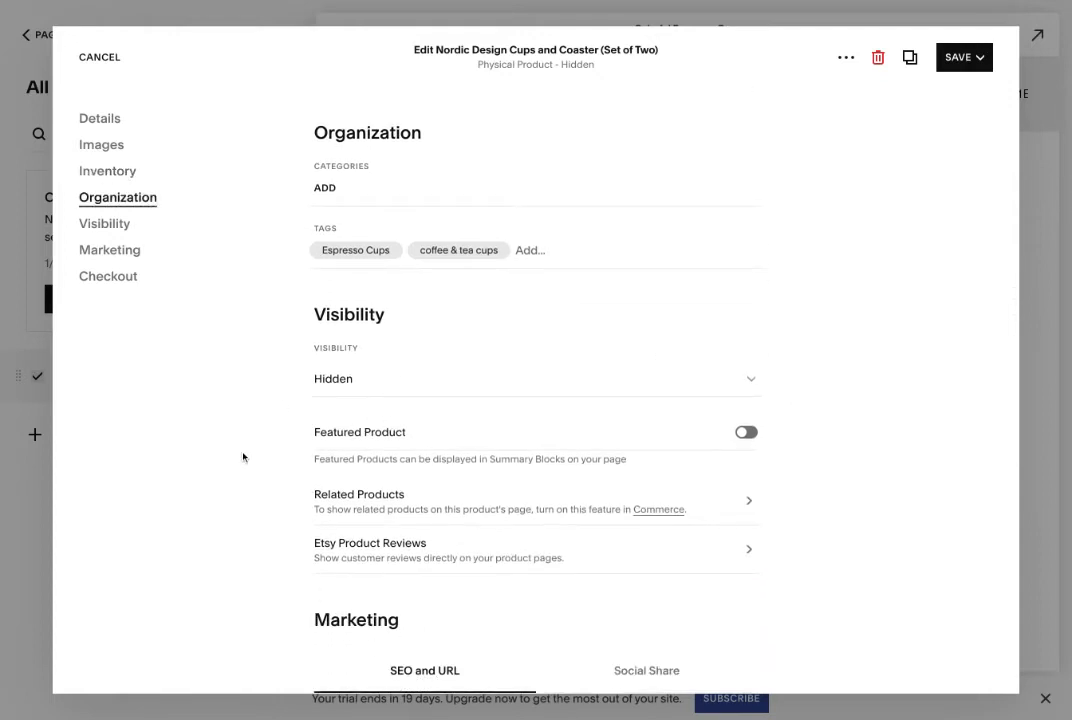
{"action": "scroll", "coordinate": [885, 524], "scroll_direction": "down", "scroll_amount": 2}
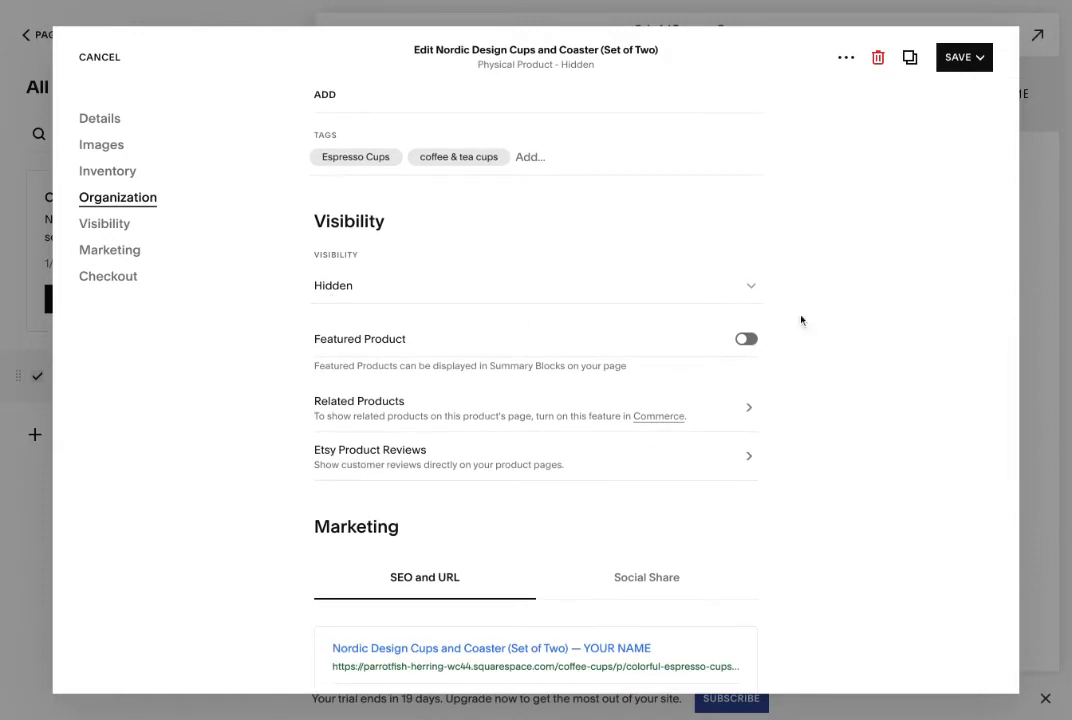
{"action": "scroll", "coordinate": [781, 425], "scroll_direction": "down", "scroll_amount": 2}
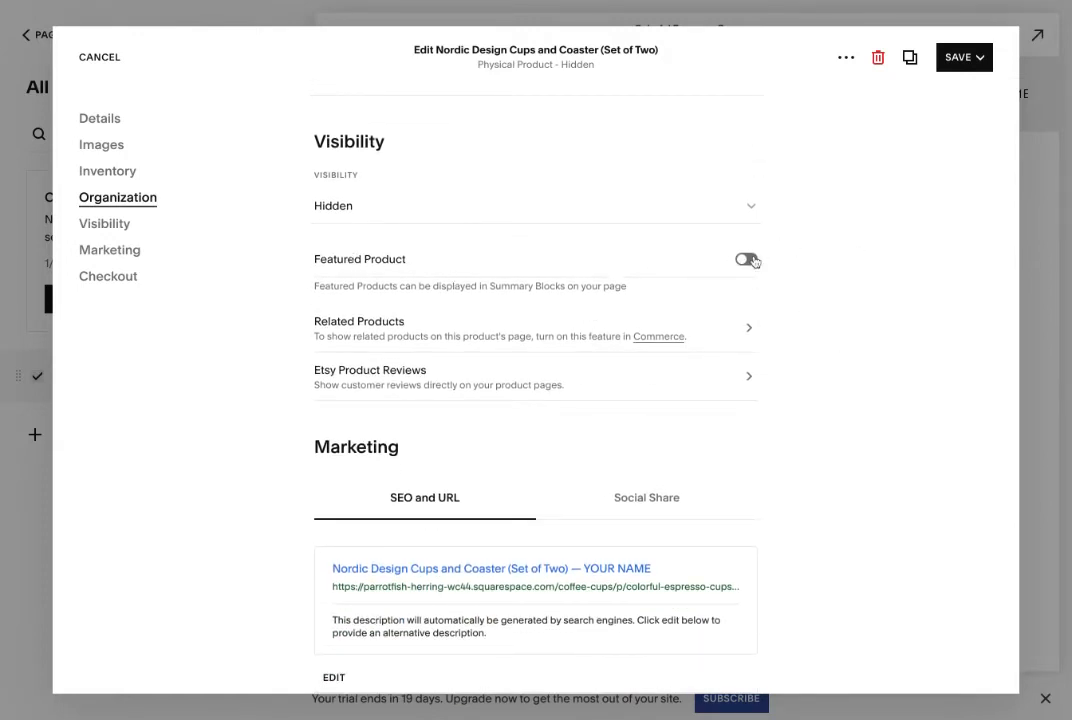
{"action": "scroll", "coordinate": [862, 490], "scroll_direction": "down", "scroll_amount": 3}
{"action": "scroll", "coordinate": [826, 397], "scroll_direction": "up", "scroll_amount": 3}
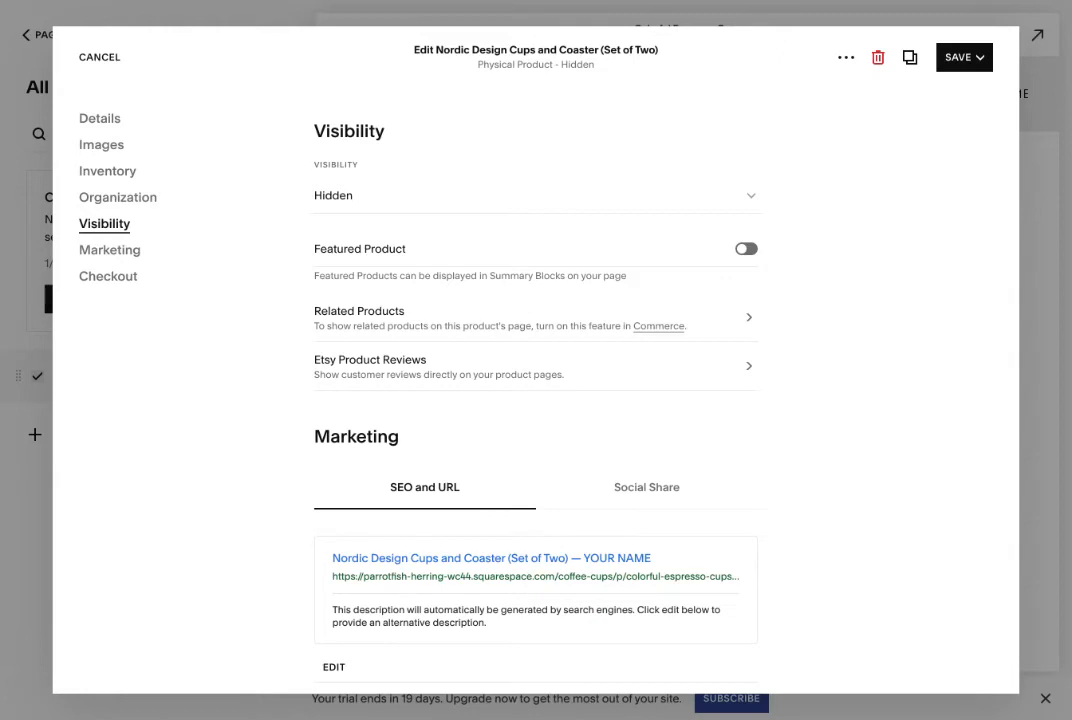
{"action": "scroll", "coordinate": [775, 471], "scroll_direction": "down", "scroll_amount": 3}
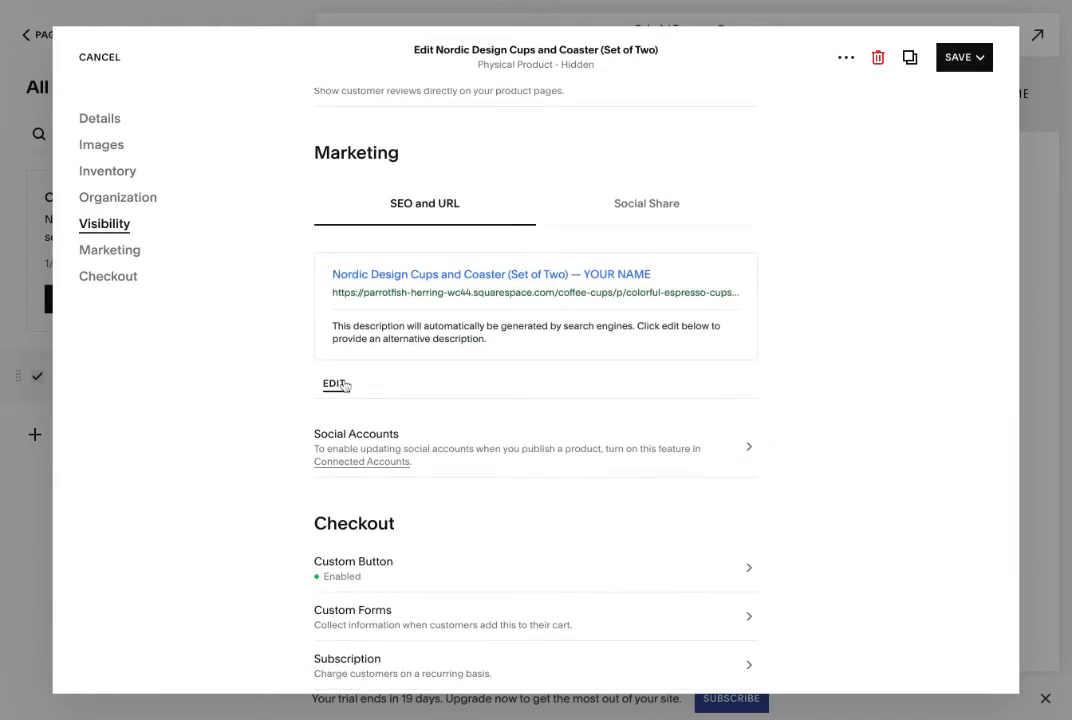
{"action": "left_click", "coordinate": [336, 384]}
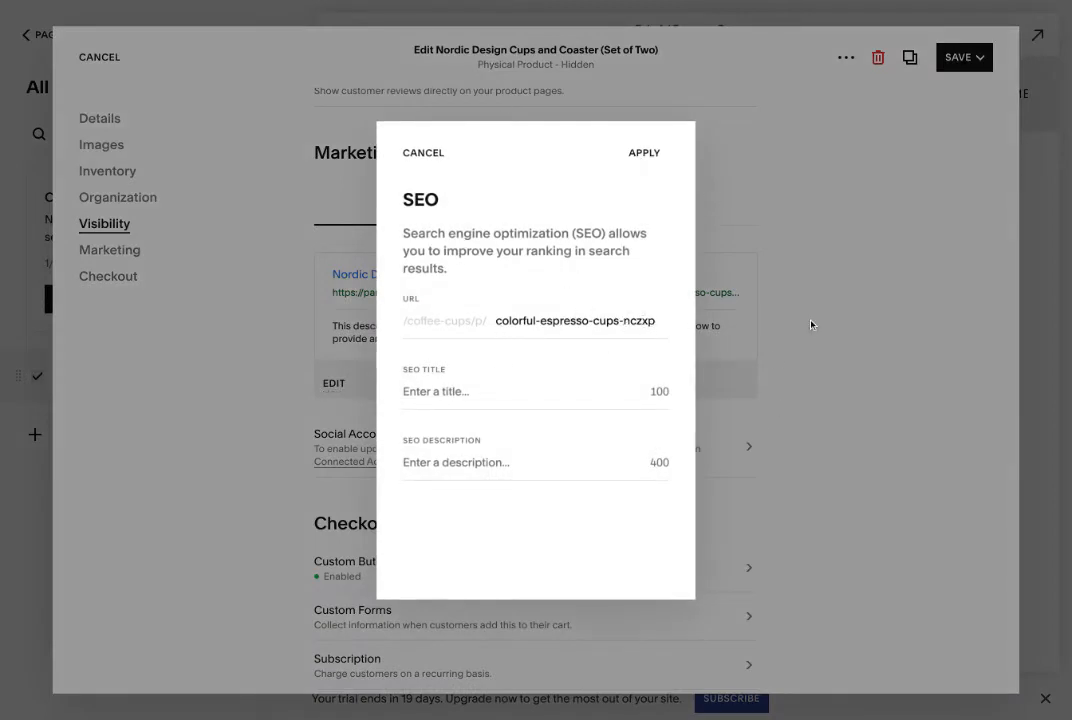
{"action": "left_click", "coordinate": [409, 155]}
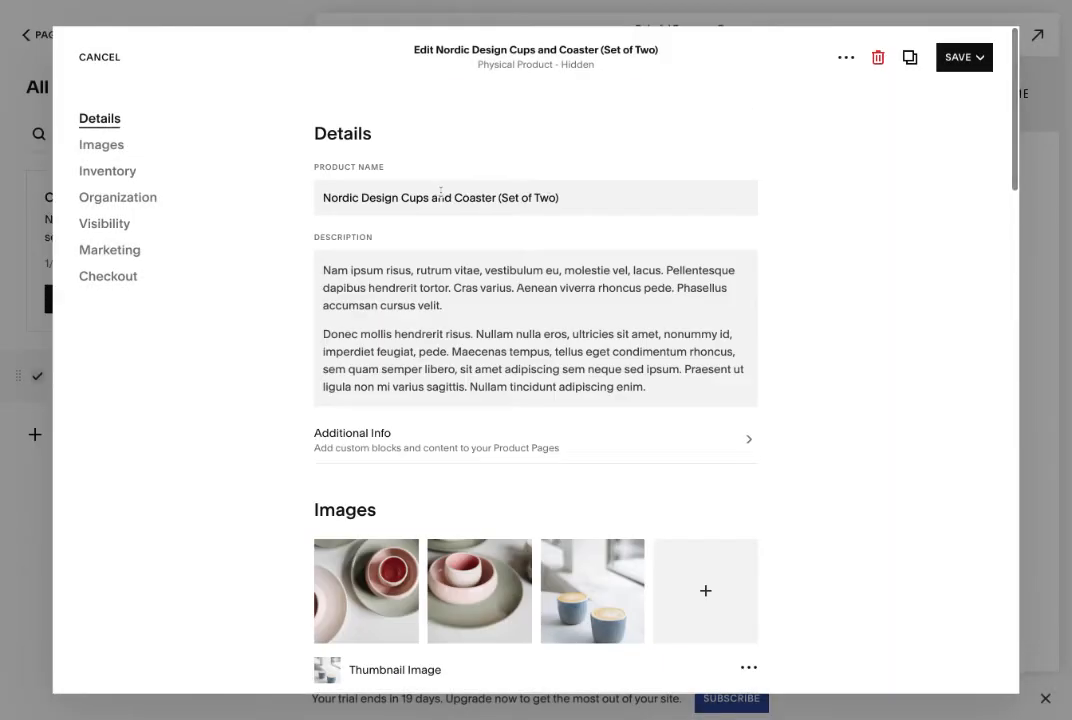
- Copy the full product name of the Nordic Design Cups and Coaster (Set of Two) product
{"action": "triple_click", "coordinate": [441, 195]}
{"action": "key", "text": "ctrl+c"}
{"action": "scroll", "coordinate": [727, 400], "scroll_direction": "down", "scroll_amount": 15}
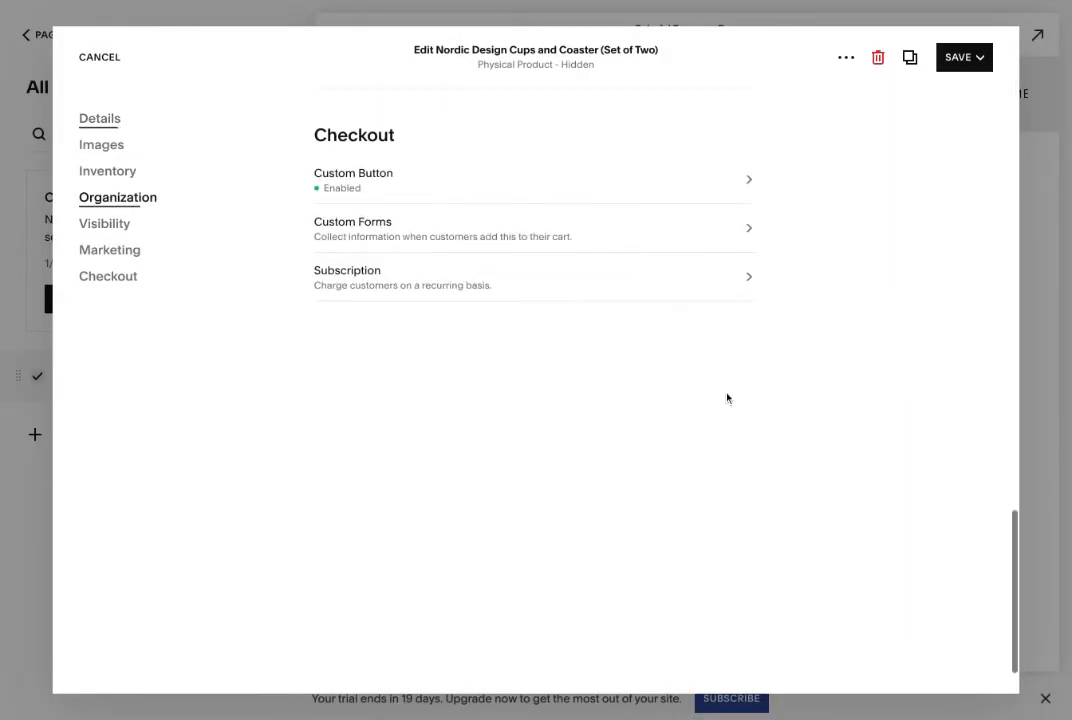
- In the product's SEO settings, set the URL slug to nordic-design-cups-and-coaster-set-of-two and the SEO title to Nordic Design Cups and Coaster (Set of Two)
{"action": "scroll", "coordinate": [426, 376], "scroll_direction": "up", "scroll_amount": 8}
{"action": "scroll", "coordinate": [427, 376], "scroll_direction": "down", "scroll_amount": 5}
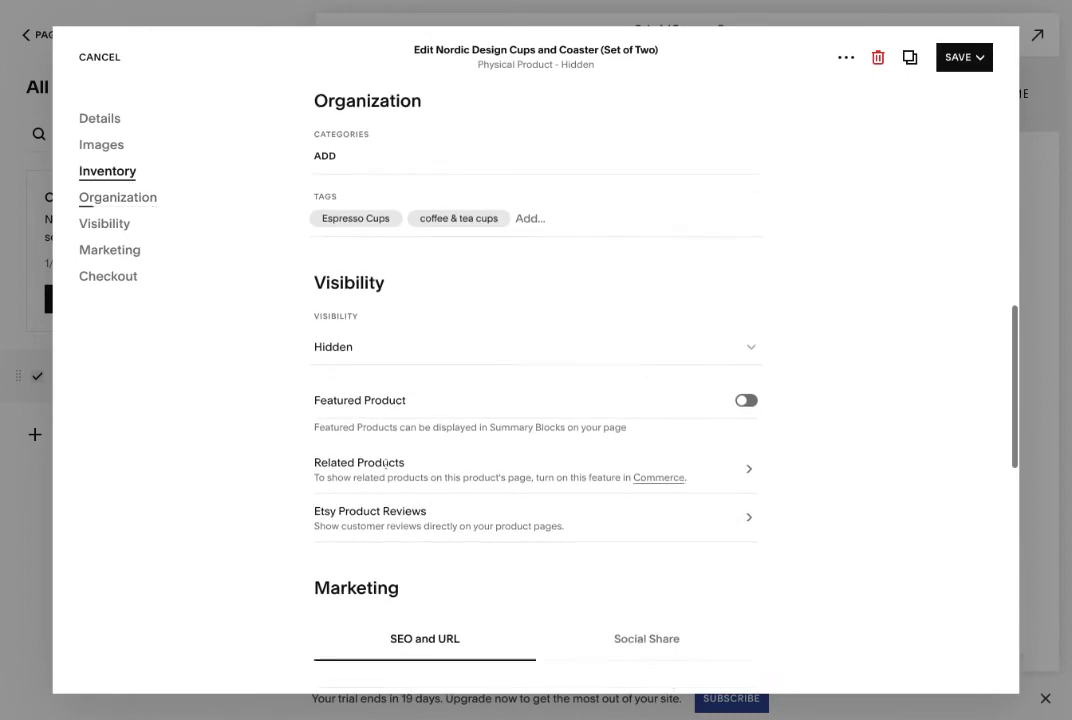
{"action": "left_click", "coordinate": [333, 496]}
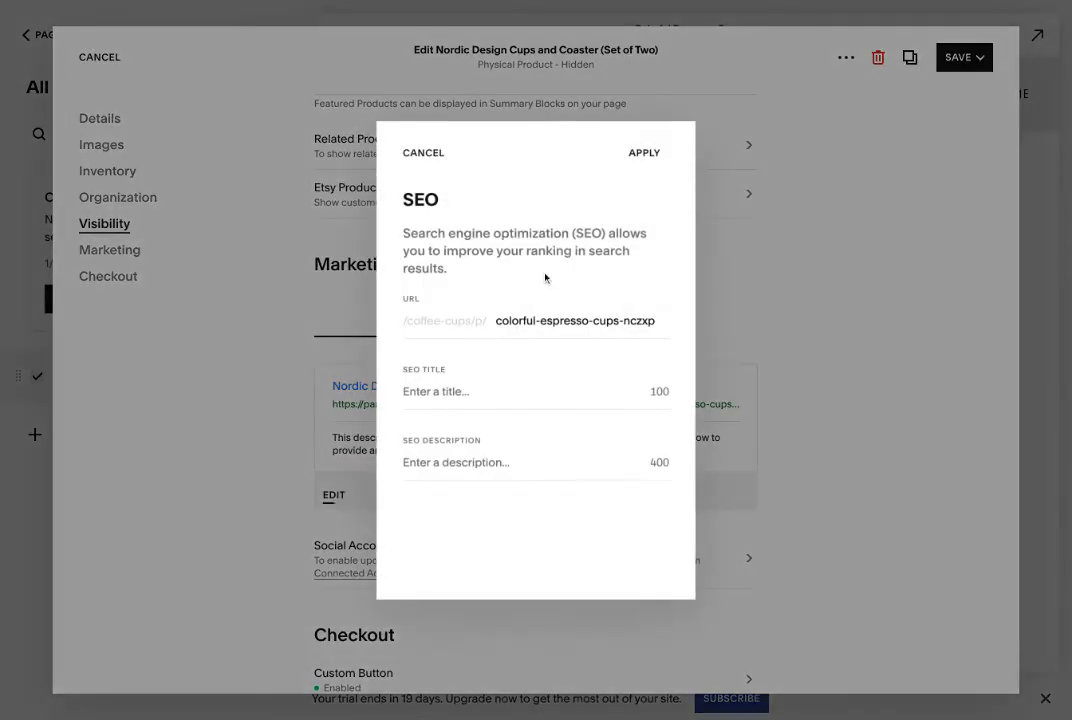
{"action": "triple_click", "coordinate": [535, 320]}
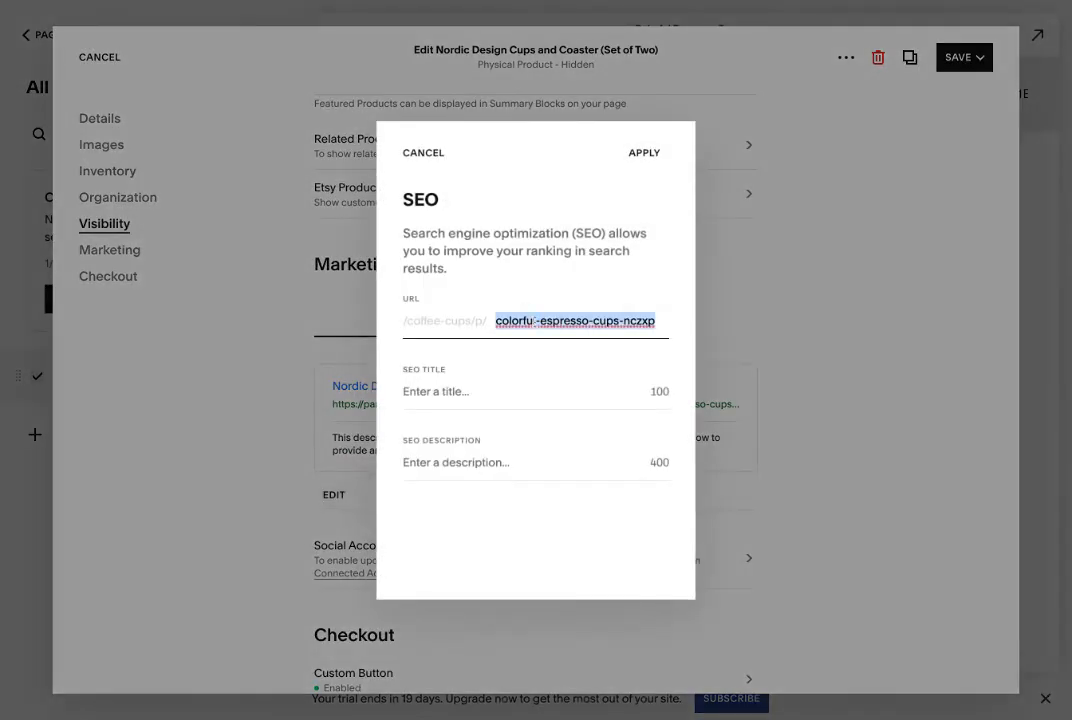
{"action": "left_click", "coordinate": [649, 320]}
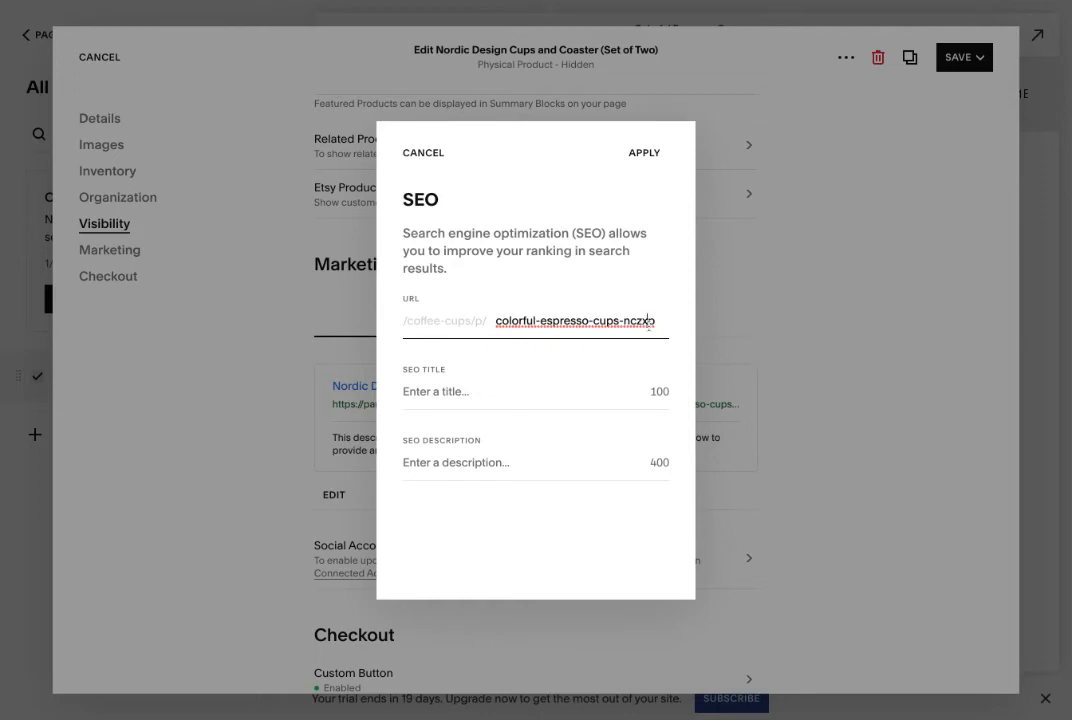
{"action": "key", "text": "shift+Left"}
{"action": "key", "text": "shift+Left"}
{"action": "key", "text": "shift+Left"}
{"action": "key", "text": "shift+Left"}
{"action": "key", "text": "shift+Left"}
{"action": "key", "text": "shift+Left"}
{"action": "key", "text": "shift+Left"}
{"action": "key", "text": "shift+Left"}
{"action": "key", "text": "shift+Left"}
{"action": "key", "text": "shift+Left"}
{"action": "key", "text": "shift+Left"}
{"action": "key", "text": "shift+Left"}
{"action": "key", "text": "shift+Left"}
{"action": "key", "text": "shift+Left"}
{"action": "key", "text": "shift+Left"}
{"action": "key", "text": "shift+Left"}
{"action": "key", "text": "shift+Left"}
{"action": "key", "text": "shift+Left"}
{"action": "key", "text": "shift+Left"}
{"action": "key", "text": "shift+Left"}
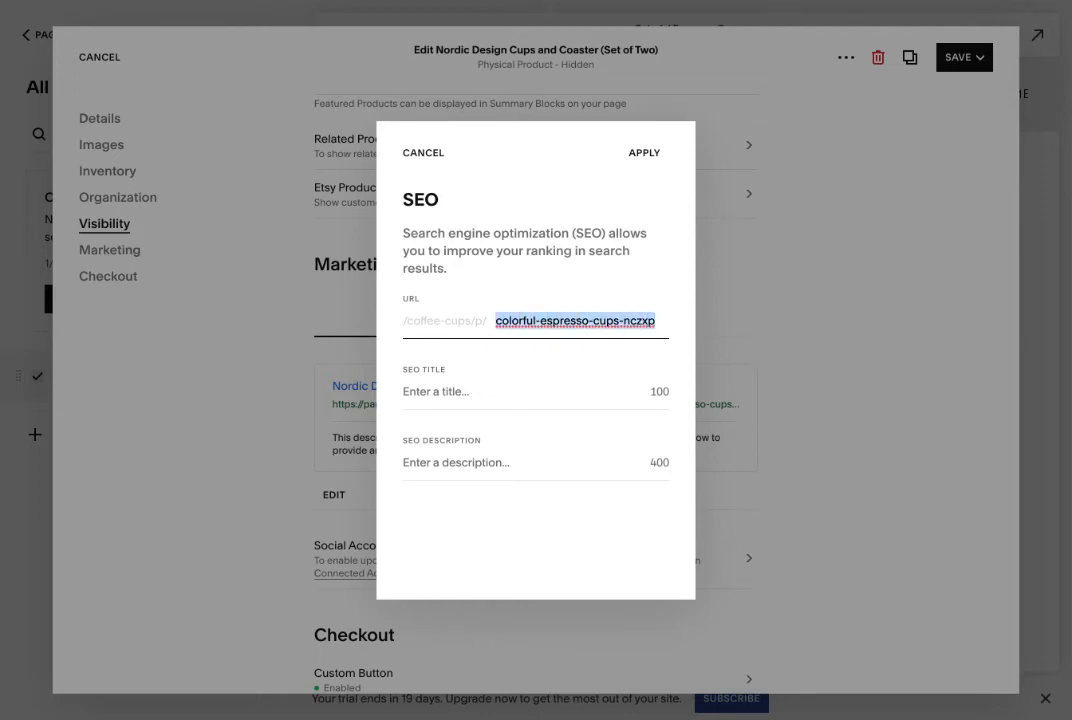
{"action": "key", "text": "BackSpace"}
{"action": "key", "text": "ctrl+v"}
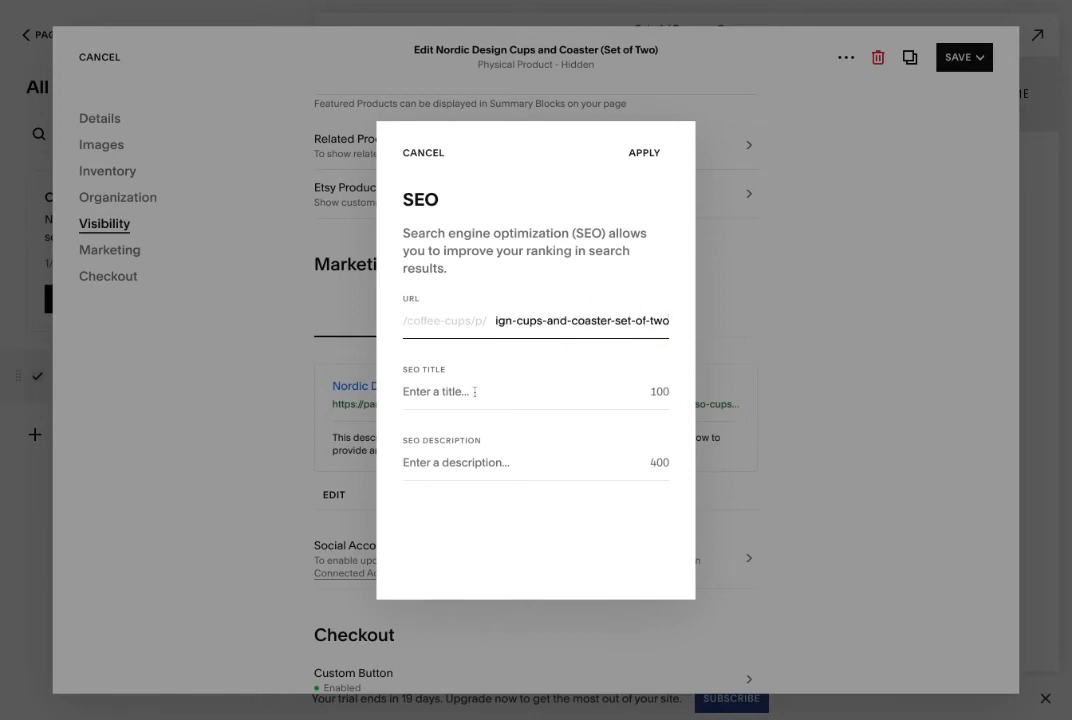
{"action": "key", "text": "ctrl+v"}
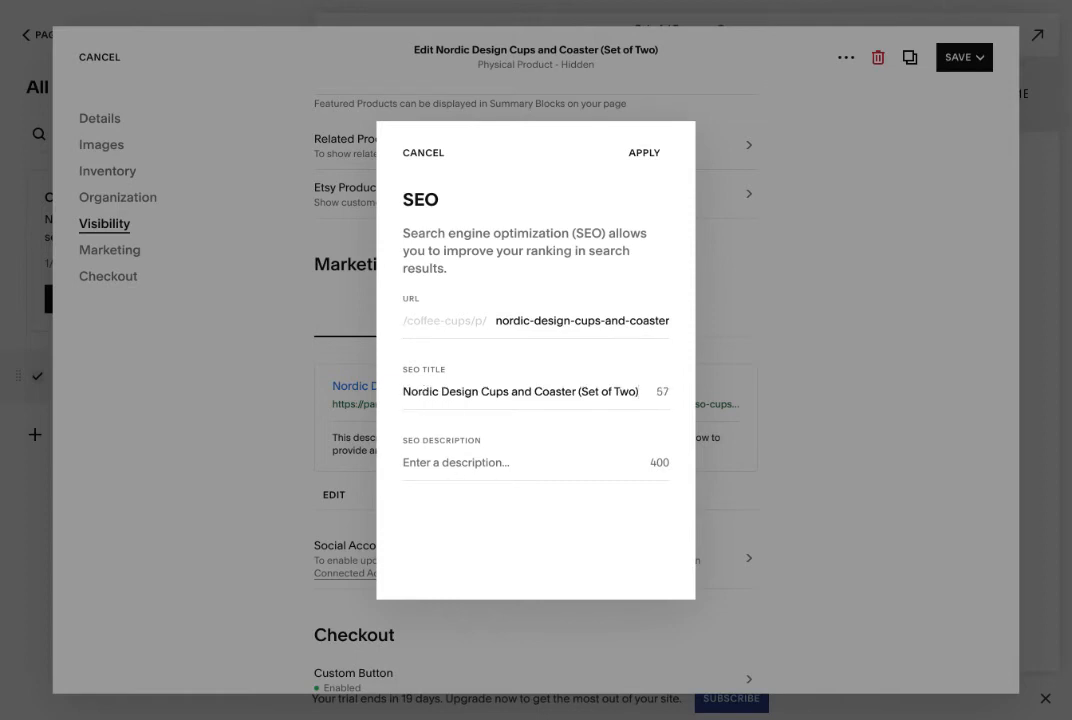
- Fill the SEO description with one placeholder paragraph, from "Fusce pharetra convallis urna" through "Curabitur turpis.", and apply the SEO settings
{"action": "left_click", "coordinate": [450, 472]}
{"action": "type", "text": "Fusce pharetra convallis urna. Nulla consequat massa quis enim. Nullam accumsan lorem in dui. Quisque libero metus, condimentum nec, tempor a, commodo mollis, magna. Curabitur turpis.  Aliquam lorem ante, dapibus in, viverra quis, feugiat a, tellus. Suspendisse nisl elit, rhoncus eget, elementum ac, condimentum eget, diam. Suspendisse potenti. Pellentesque commodo eros a enim. Donec posuere vulput"}
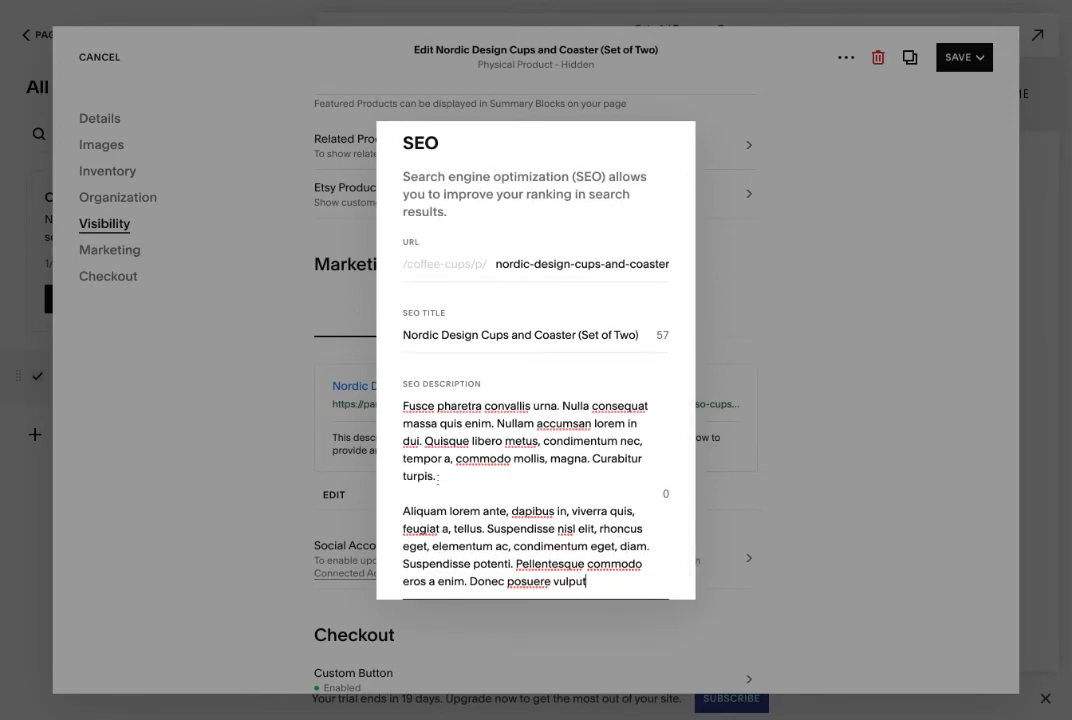
{"action": "triple_click", "coordinate": [405, 511]}
{"action": "key", "text": "Escape"}
{"action": "key", "text": "BackSpace"}
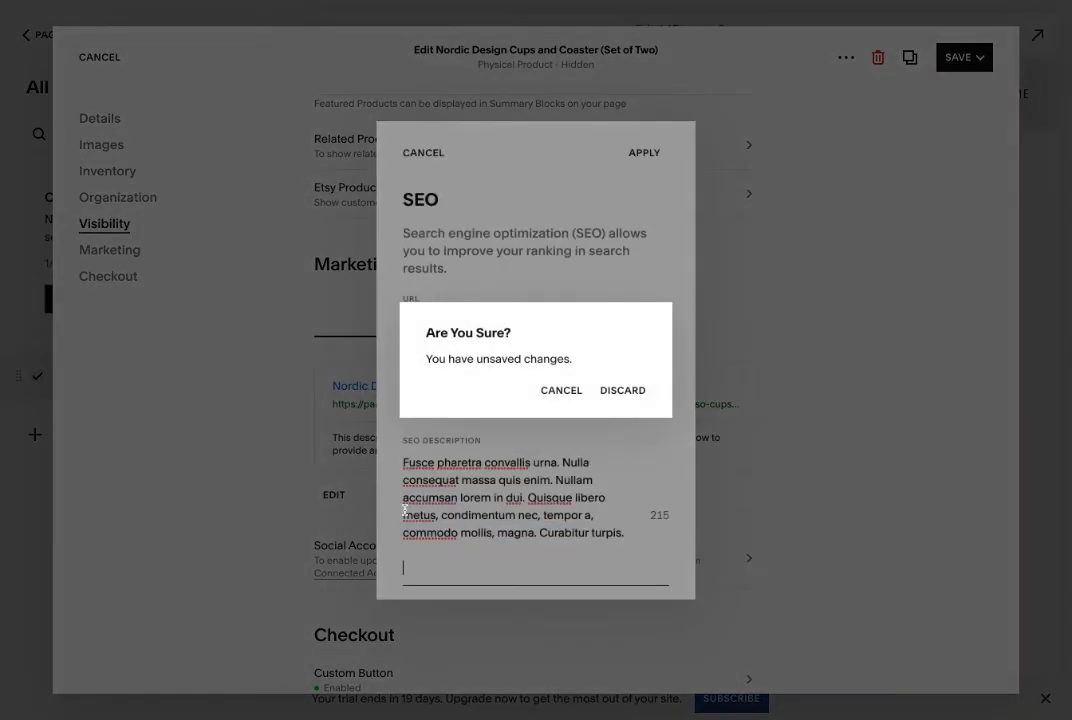
{"action": "key", "text": "Escape"}
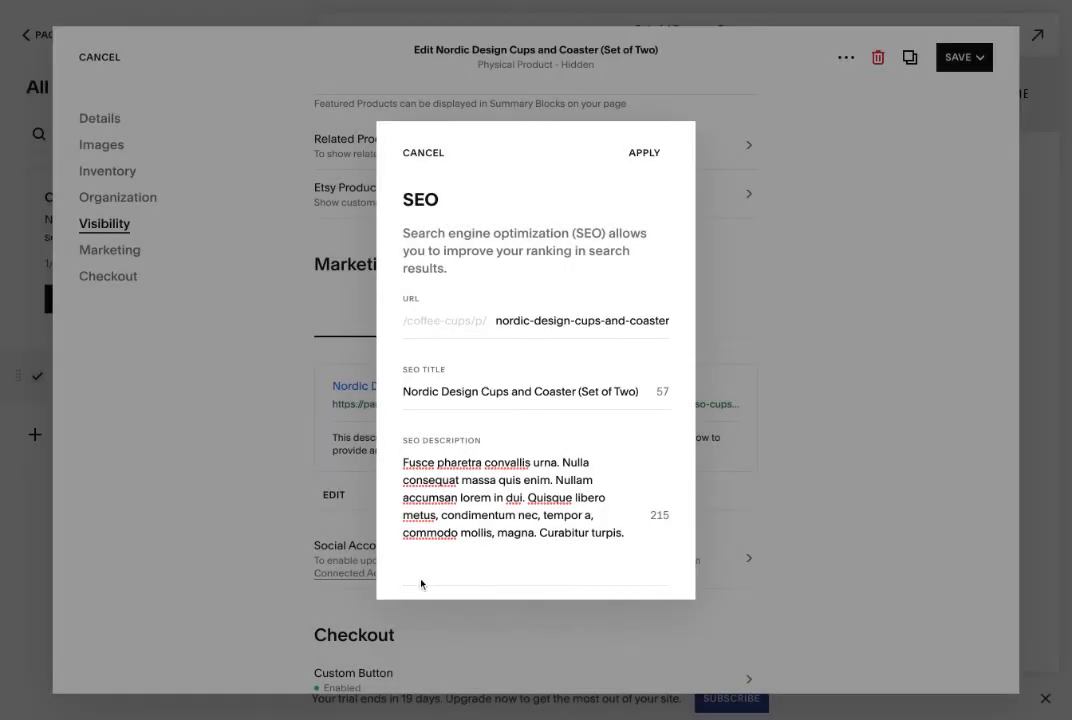
{"action": "left_click", "coordinate": [406, 562]}
{"action": "key", "text": "BackSpace"}
{"action": "key", "text": "BackSpace"}
{"action": "left_click", "coordinate": [645, 155]}
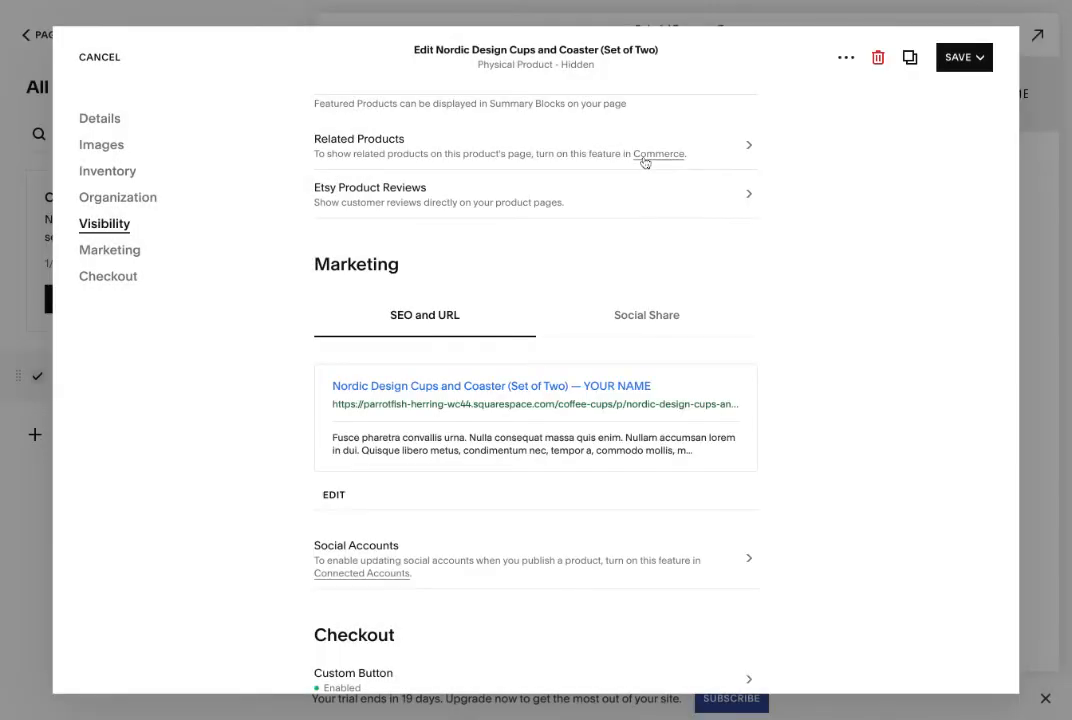
- Save and publish the Nordic Design Cups and Coaster (Set of Two) product
{"action": "scroll", "coordinate": [547, 600], "scroll_direction": "down", "scroll_amount": 4}
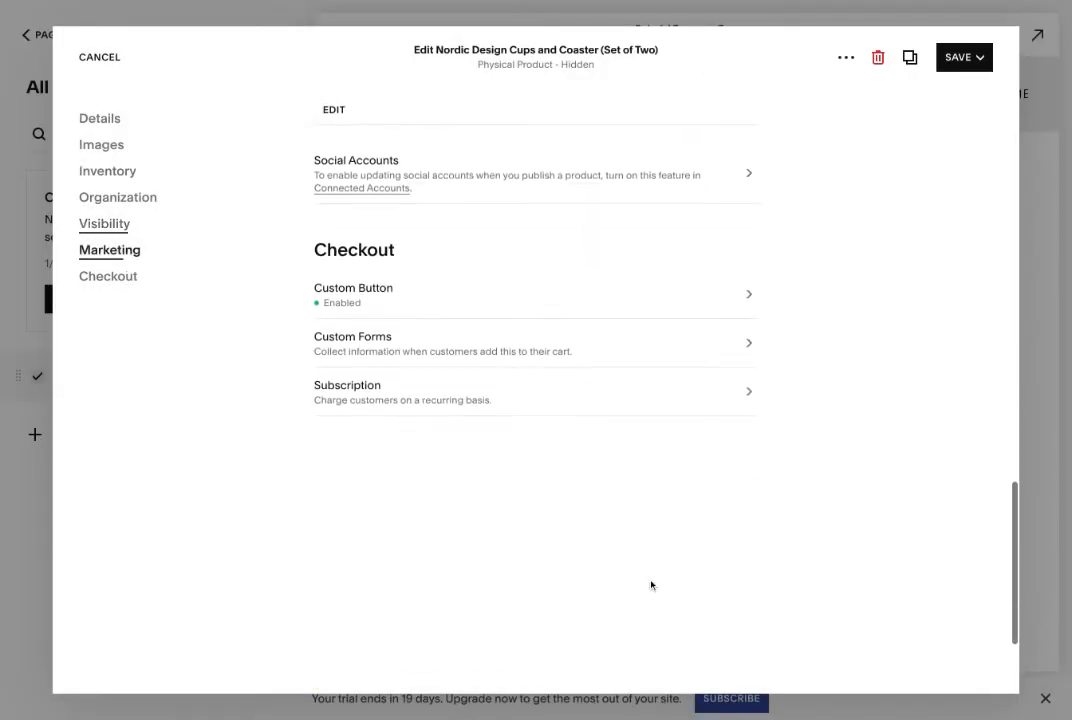
{"action": "left_click", "coordinate": [980, 60]}
{"action": "left_click", "coordinate": [959, 126]}
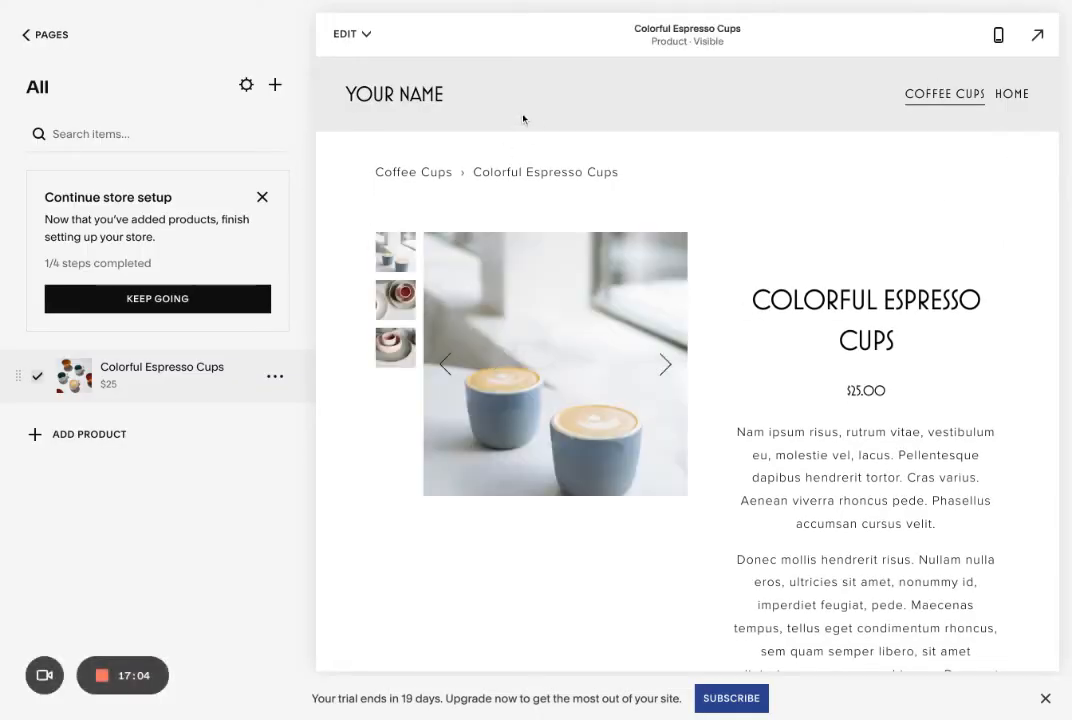
- Preview the Coffee Cups store page at full size and review the Nordic Design Cups and Coaster product page
{"action": "mouse_move", "coordinate": [395, 85]}
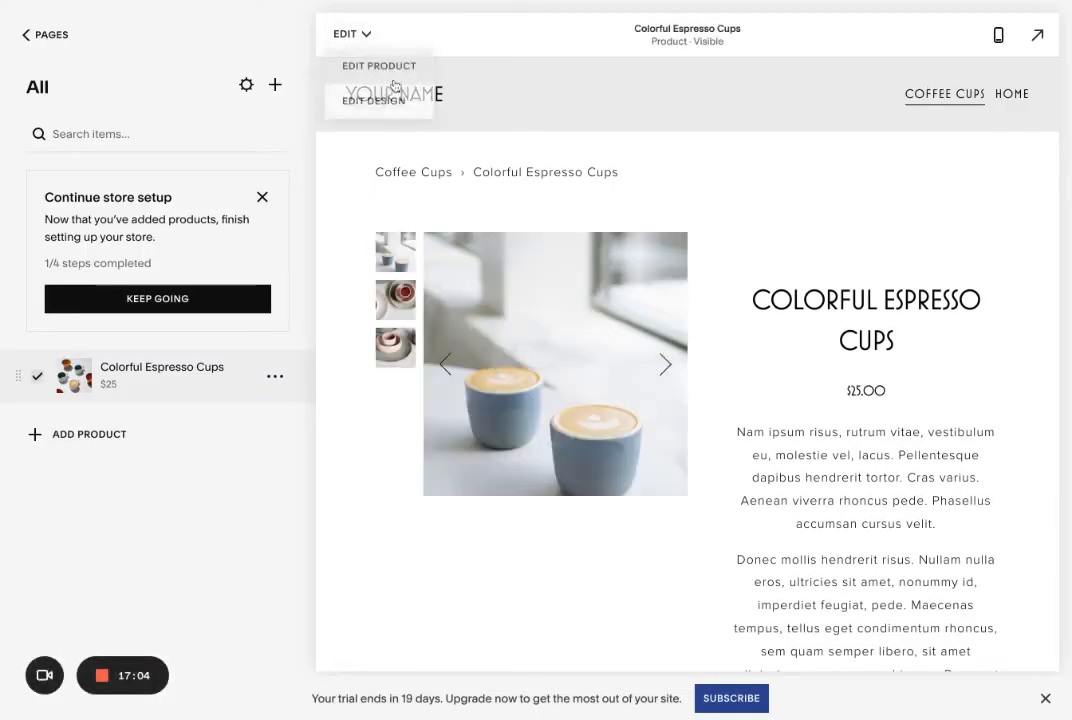
{"action": "left_click", "coordinate": [50, 35]}
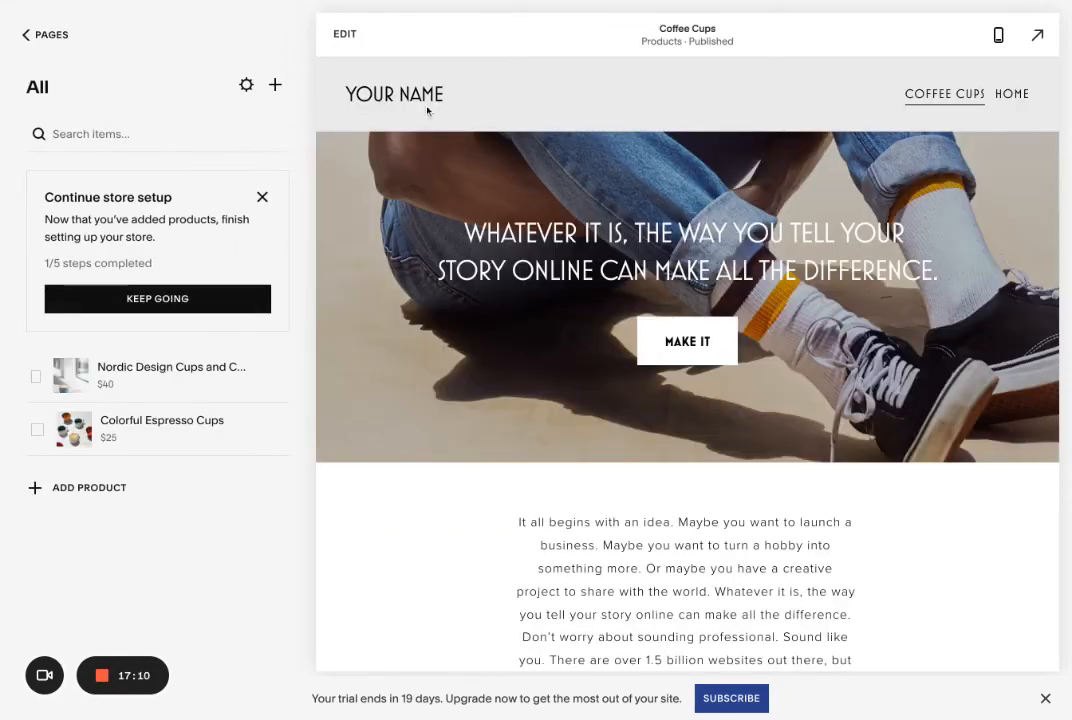
{"action": "left_click", "coordinate": [1037, 36]}
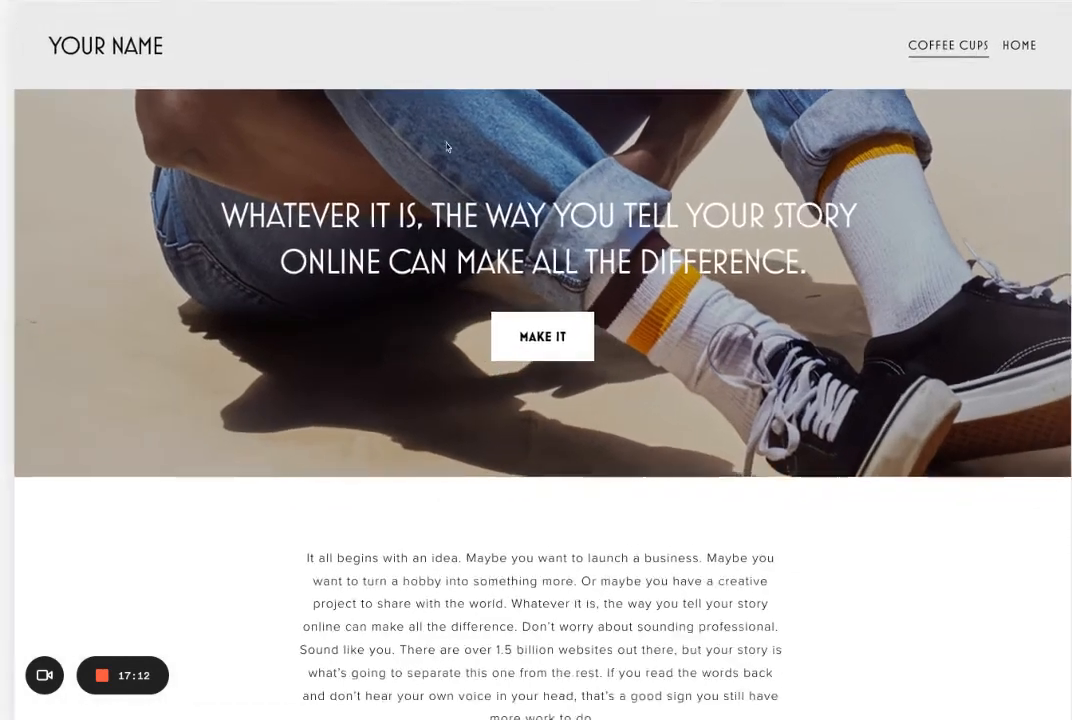
{"action": "scroll", "coordinate": [687, 447], "scroll_direction": "down", "scroll_amount": 6}
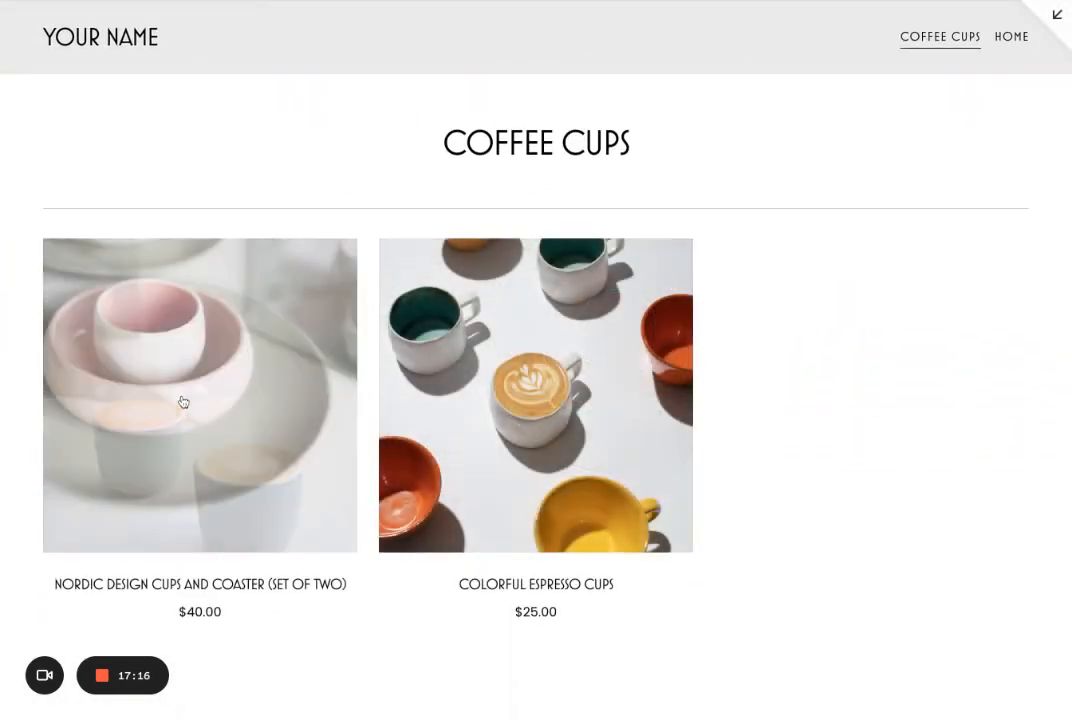
{"action": "left_click", "coordinate": [183, 402]}
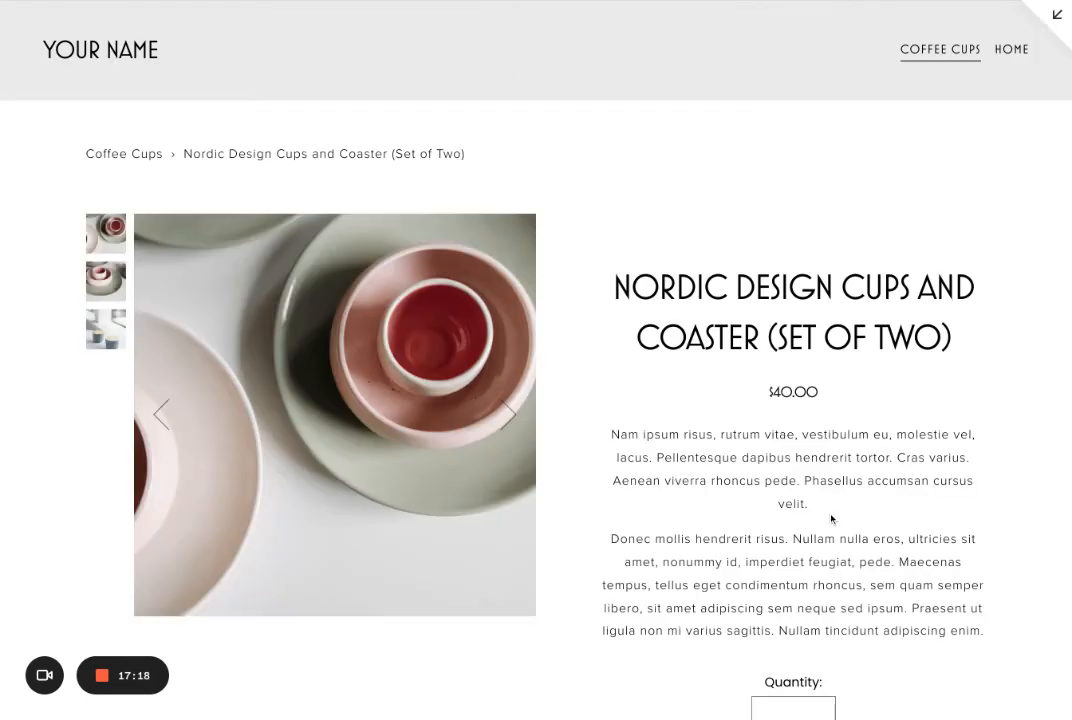
{"action": "scroll", "coordinate": [830, 514], "scroll_direction": "down", "scroll_amount": 5}
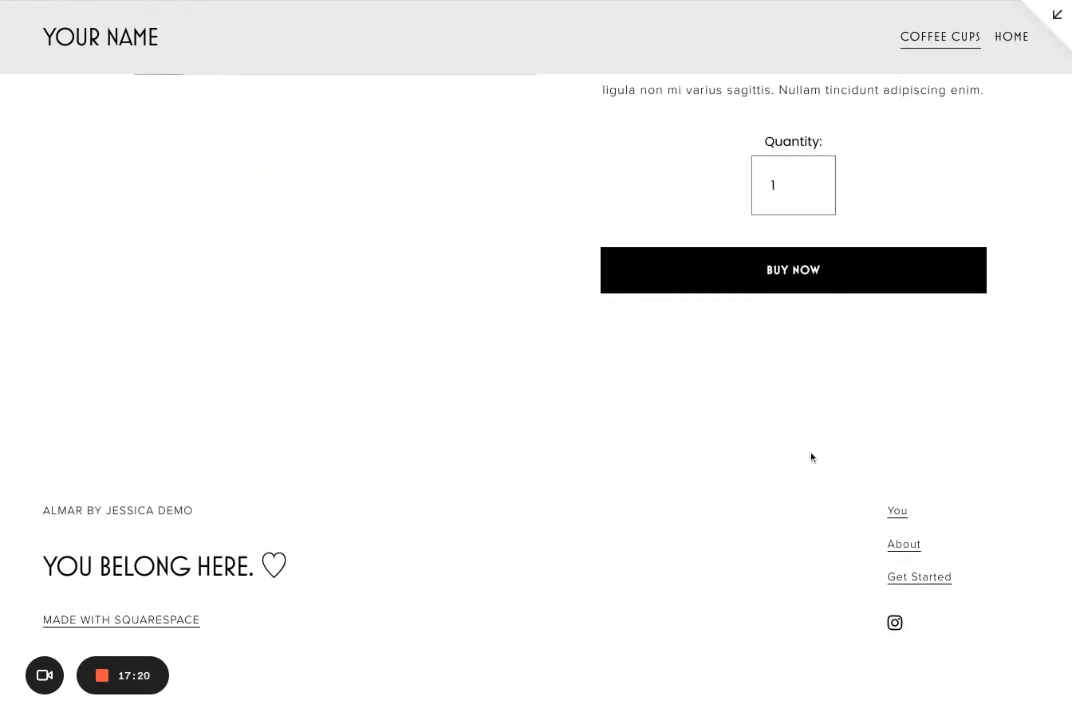
{"action": "scroll", "coordinate": [811, 455], "scroll_direction": "up", "scroll_amount": 6}
{"action": "scroll", "coordinate": [652, 437], "scroll_direction": "down", "scroll_amount": 5}
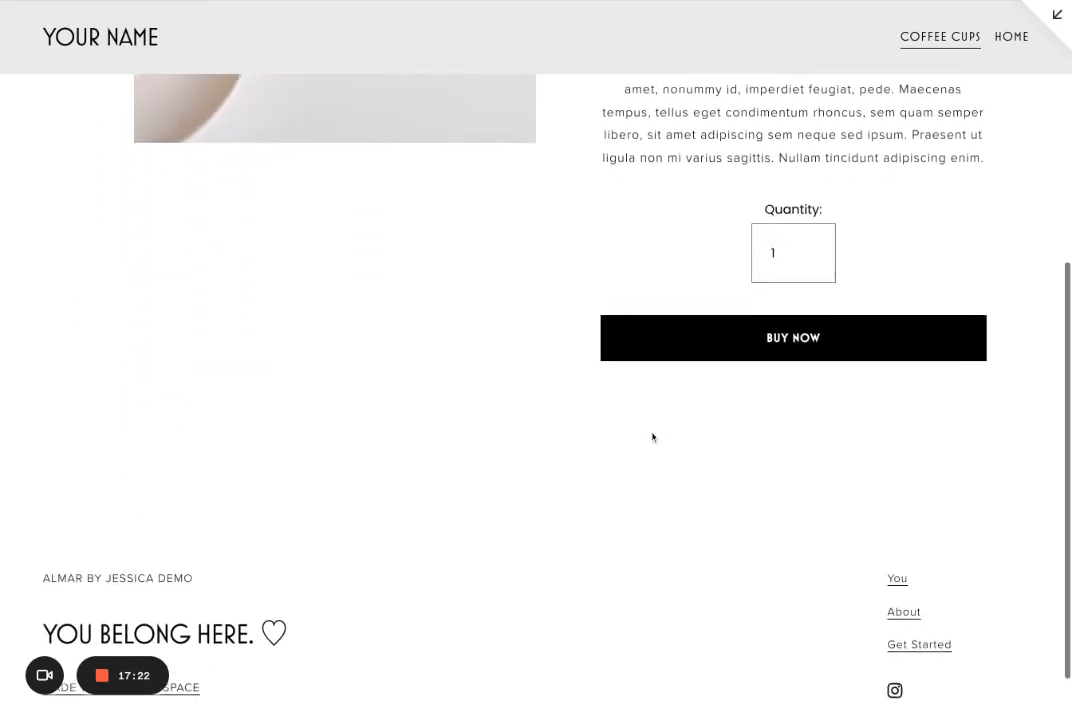
{"action": "scroll", "coordinate": [652, 438], "scroll_direction": "up", "scroll_amount": 4}
{"action": "scroll", "coordinate": [652, 437], "scroll_direction": "up", "scroll_amount": 2}
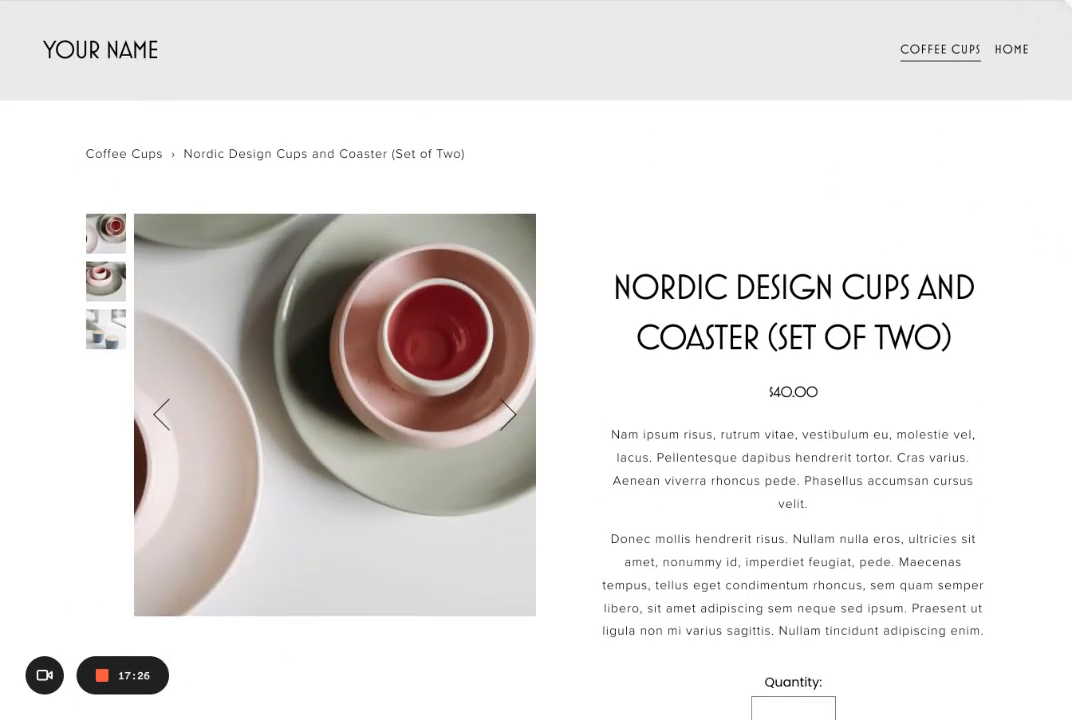
- Return to the Coffee Cups page and review the Colorful Espresso Cups product page, including its image gallery and additional info section
{"action": "left_click", "coordinate": [140, 156]}
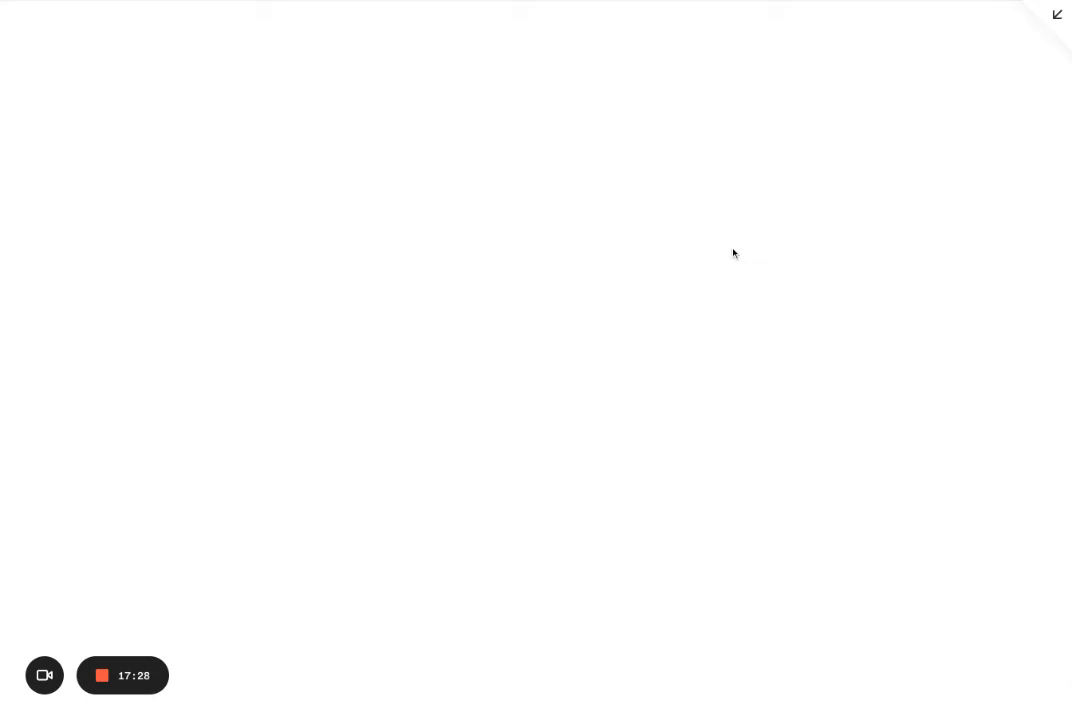
{"action": "scroll", "coordinate": [635, 541], "scroll_direction": "down", "scroll_amount": 4}
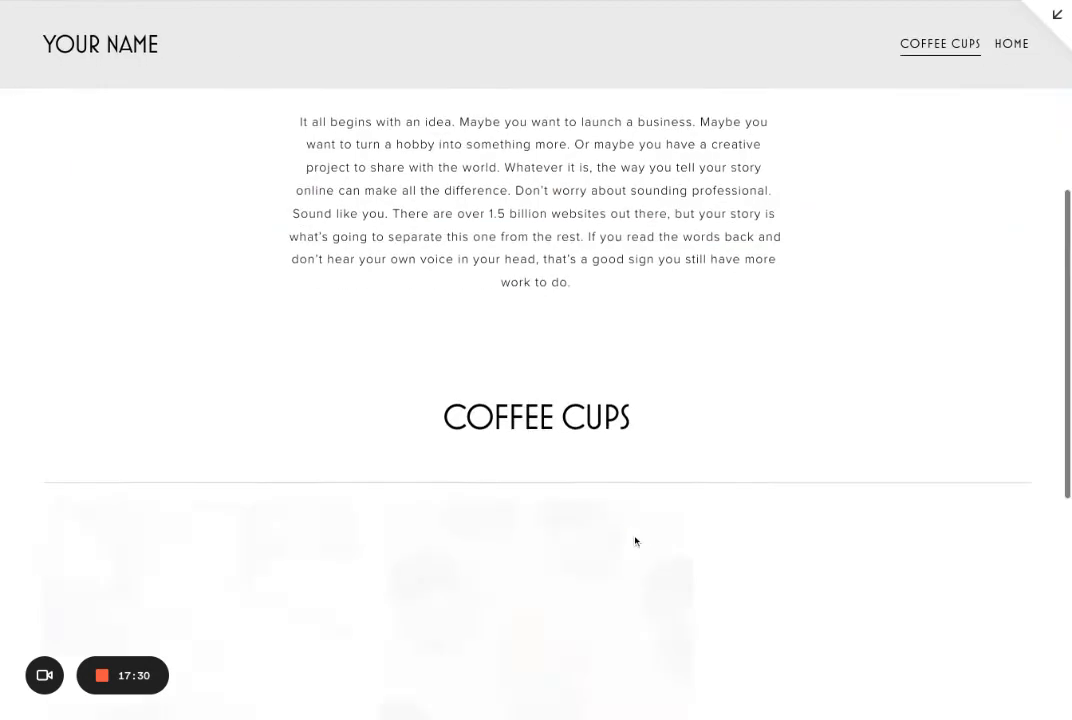
{"action": "scroll", "coordinate": [635, 541], "scroll_direction": "down", "scroll_amount": 4}
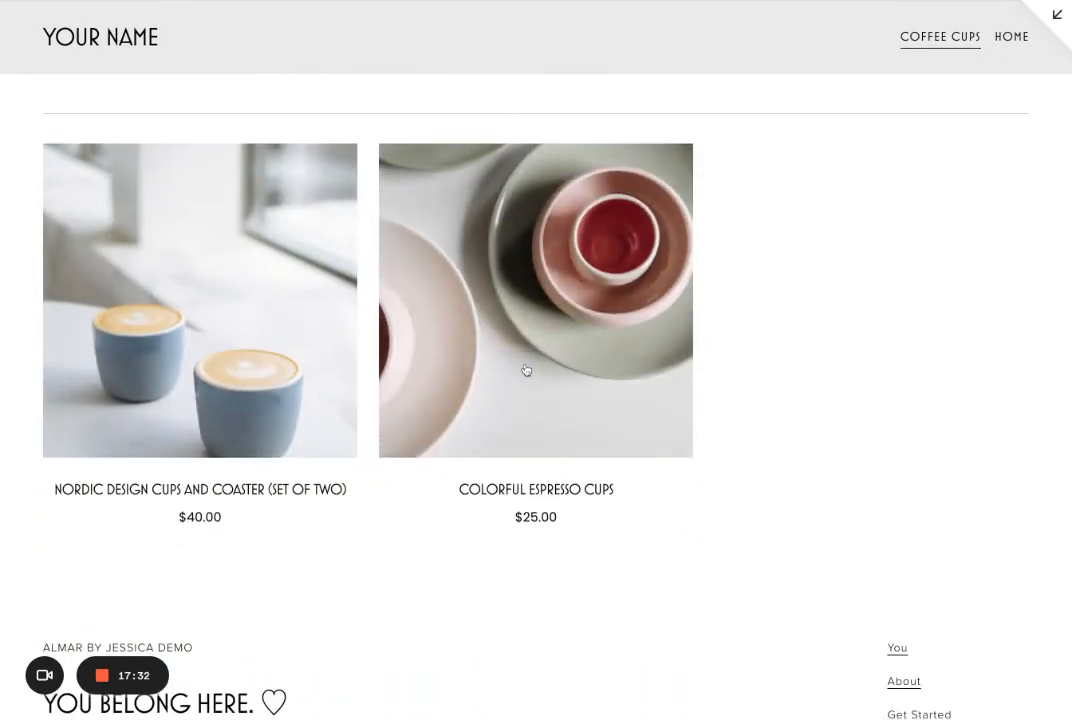
{"action": "left_click", "coordinate": [526, 370]}
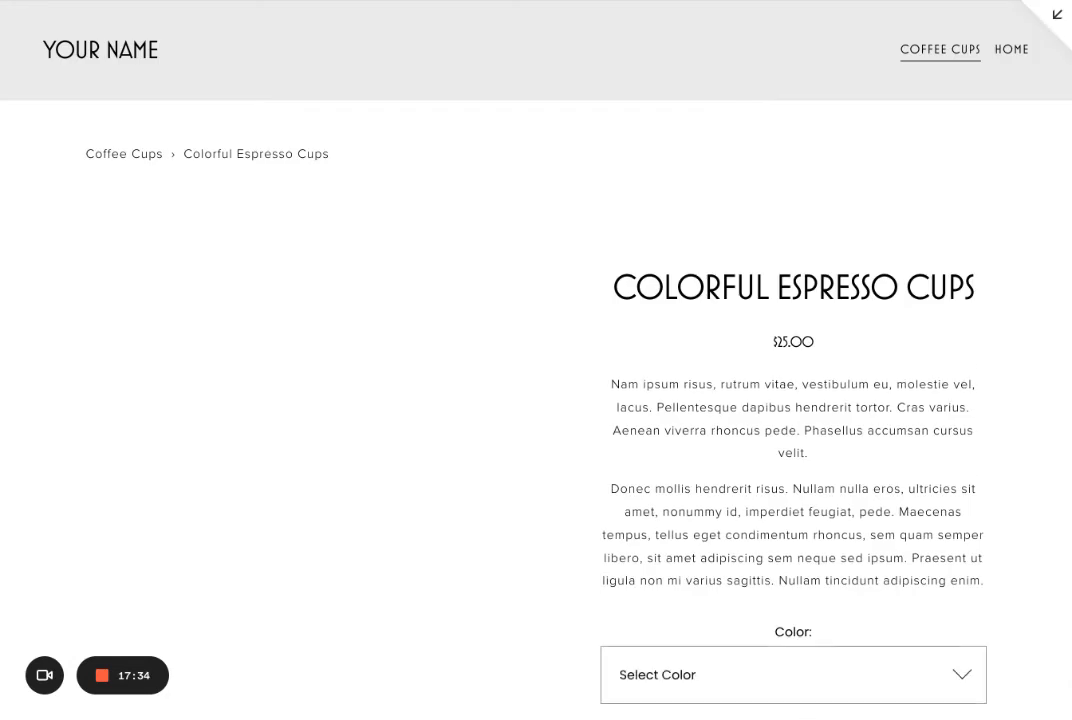
{"action": "scroll", "coordinate": [675, 471], "scroll_direction": "down", "scroll_amount": 7}
{"action": "scroll", "coordinate": [675, 473], "scroll_direction": "down", "scroll_amount": 2}
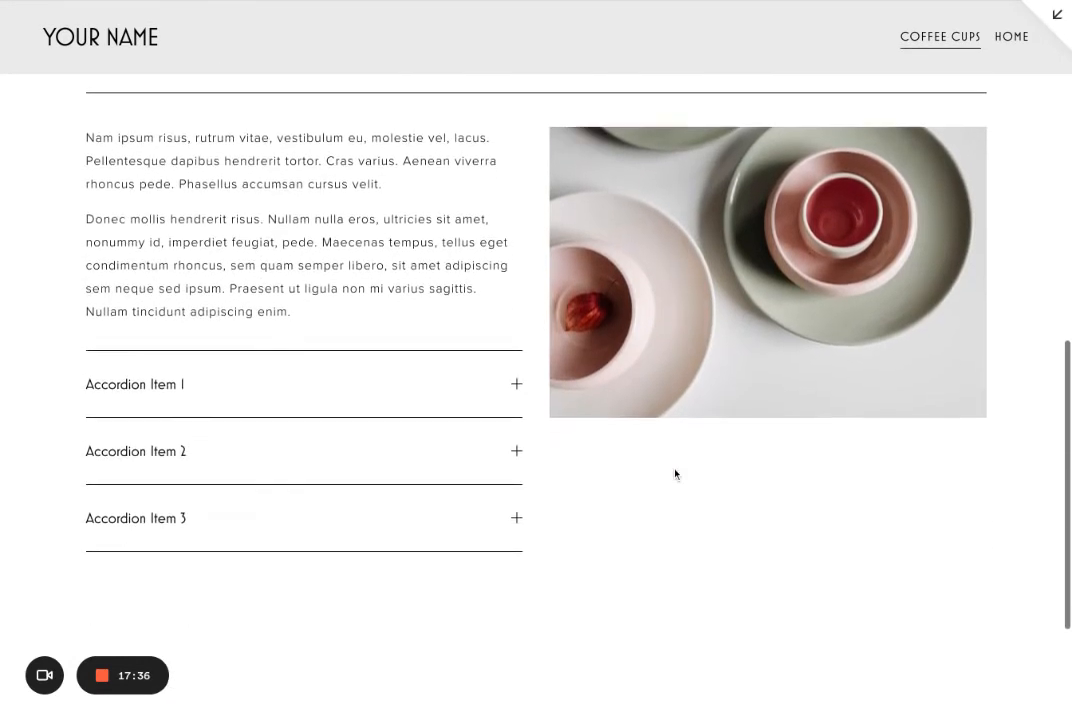
{"action": "scroll", "coordinate": [210, 452], "scroll_direction": "down", "scroll_amount": 3}
{"action": "scroll", "coordinate": [619, 452], "scroll_direction": "up", "scroll_amount": 4}
{"action": "scroll", "coordinate": [619, 452], "scroll_direction": "up", "scroll_amount": 10}
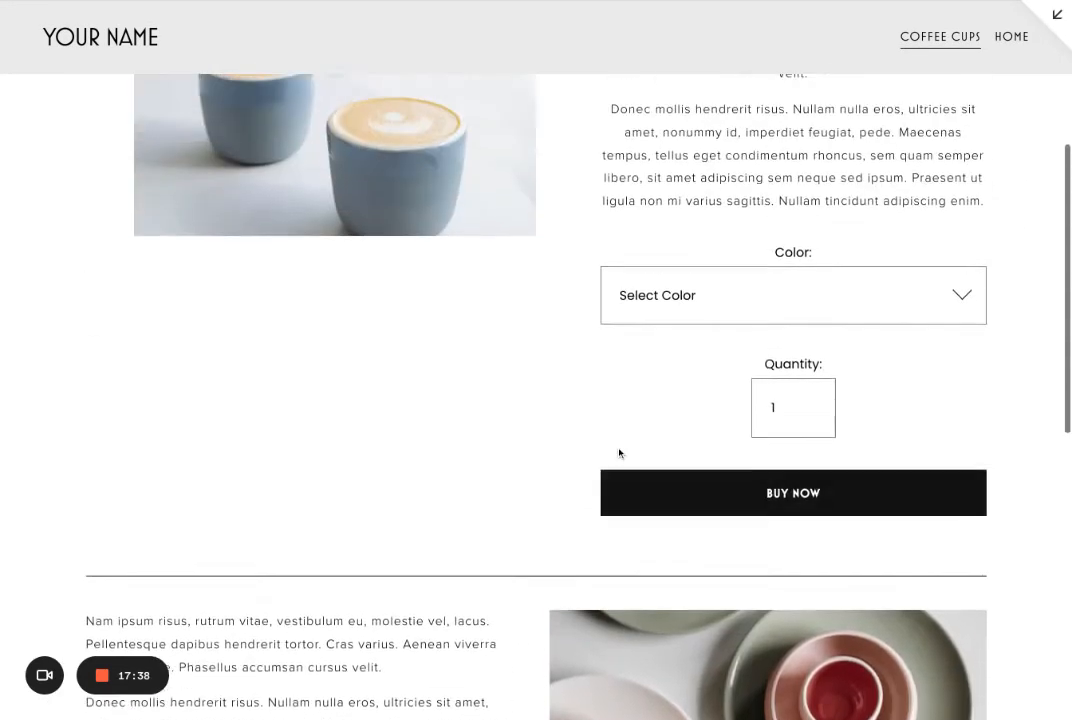
{"action": "left_click", "coordinate": [508, 416]}
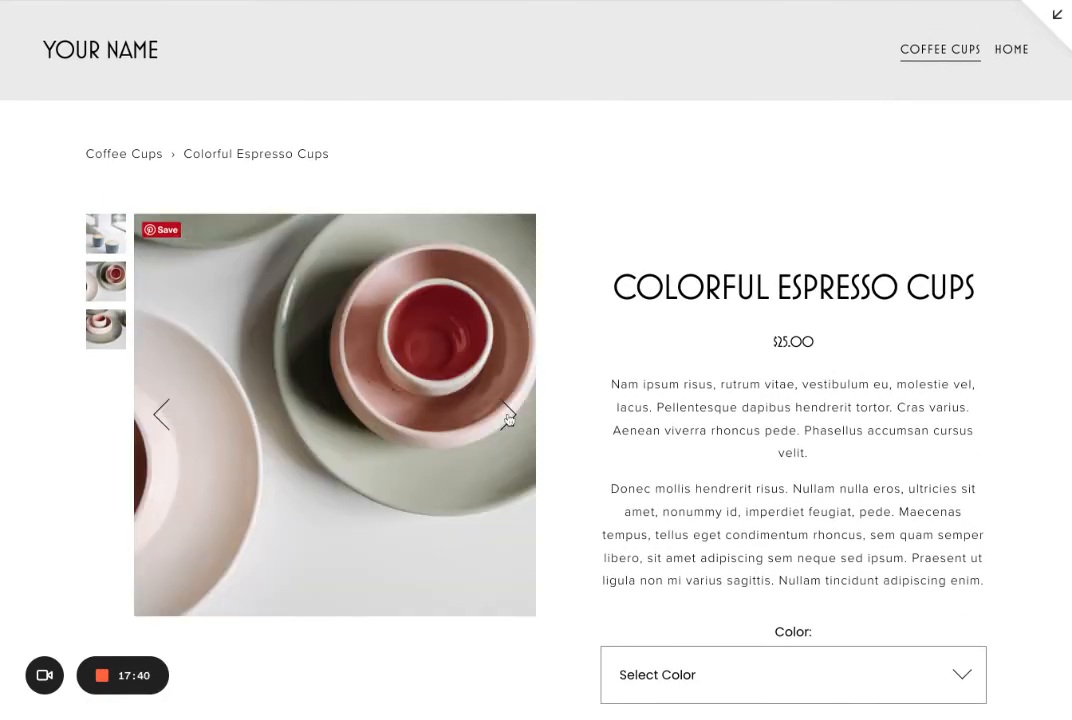
{"action": "left_click", "coordinate": [518, 424]}
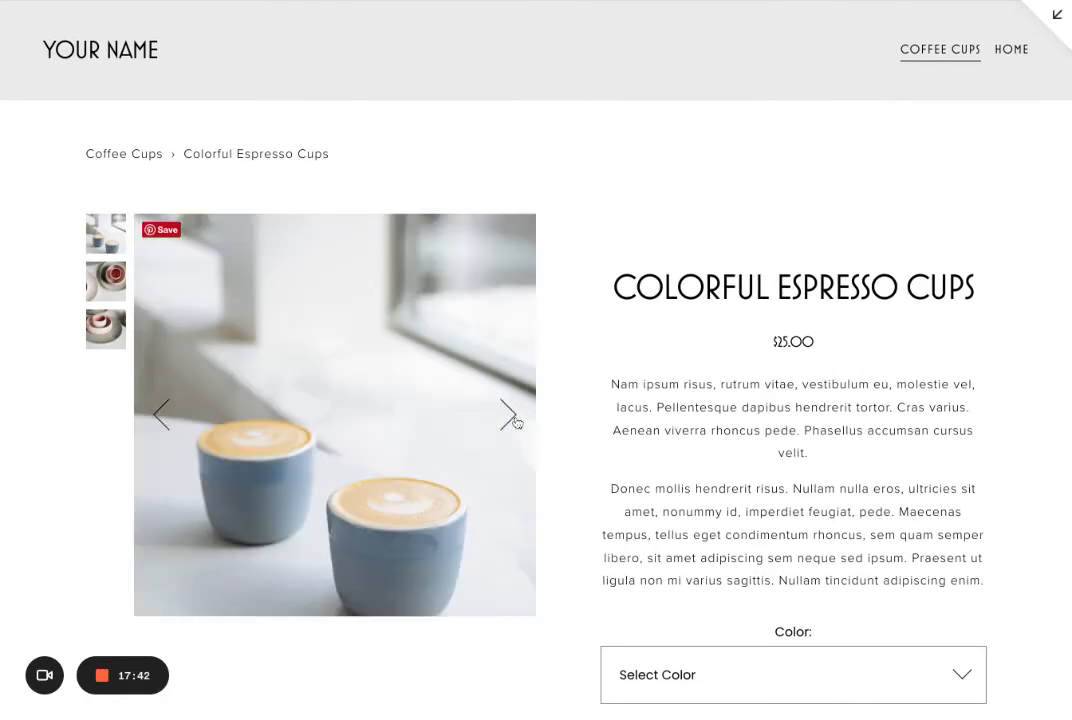
{"action": "scroll", "coordinate": [531, 503], "scroll_direction": "down", "scroll_amount": 10}
{"action": "scroll", "coordinate": [187, 330], "scroll_direction": "up", "scroll_amount": 2}
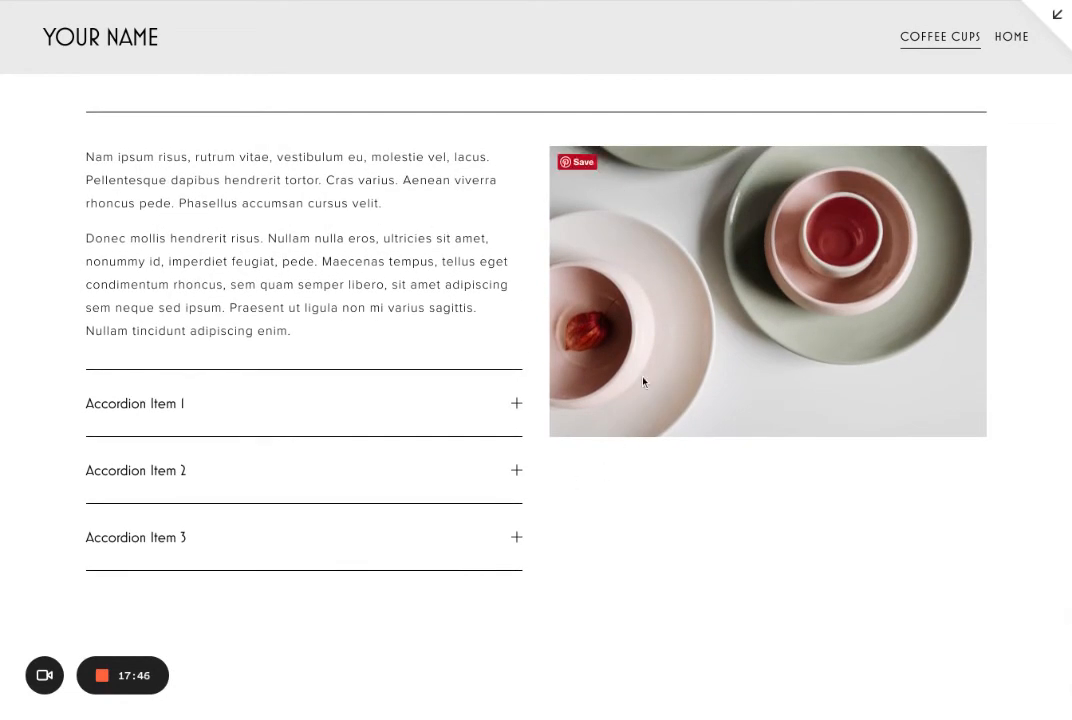
{"action": "scroll", "coordinate": [641, 380], "scroll_direction": "down", "scroll_amount": 3}
{"action": "scroll", "coordinate": [641, 378], "scroll_direction": "up", "scroll_amount": 10}
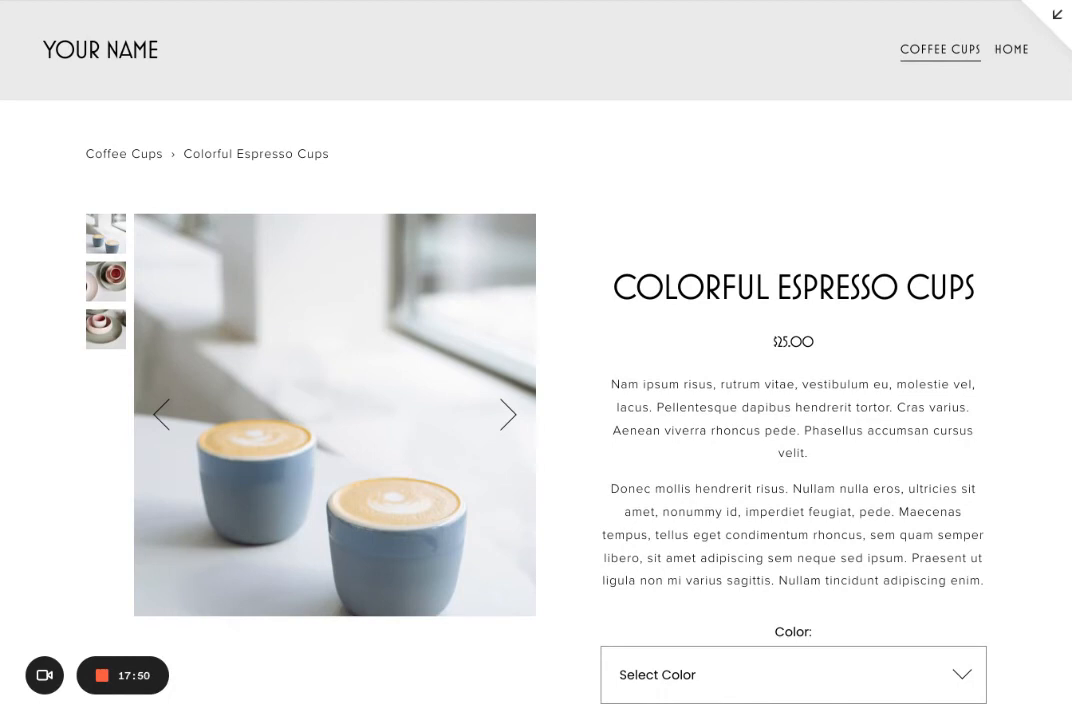
- Return to the Coffee Cups page, leave the full-size preview, and open the page for editing
{"action": "left_click", "coordinate": [137, 156]}
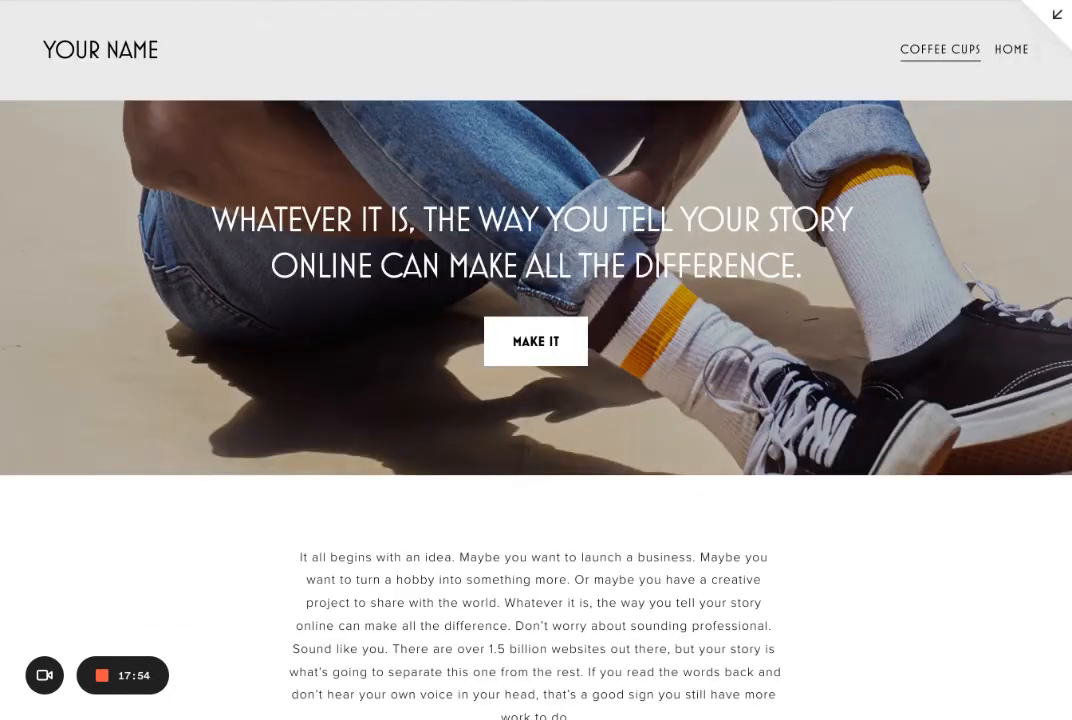
{"action": "left_click", "coordinate": [1058, 20]}
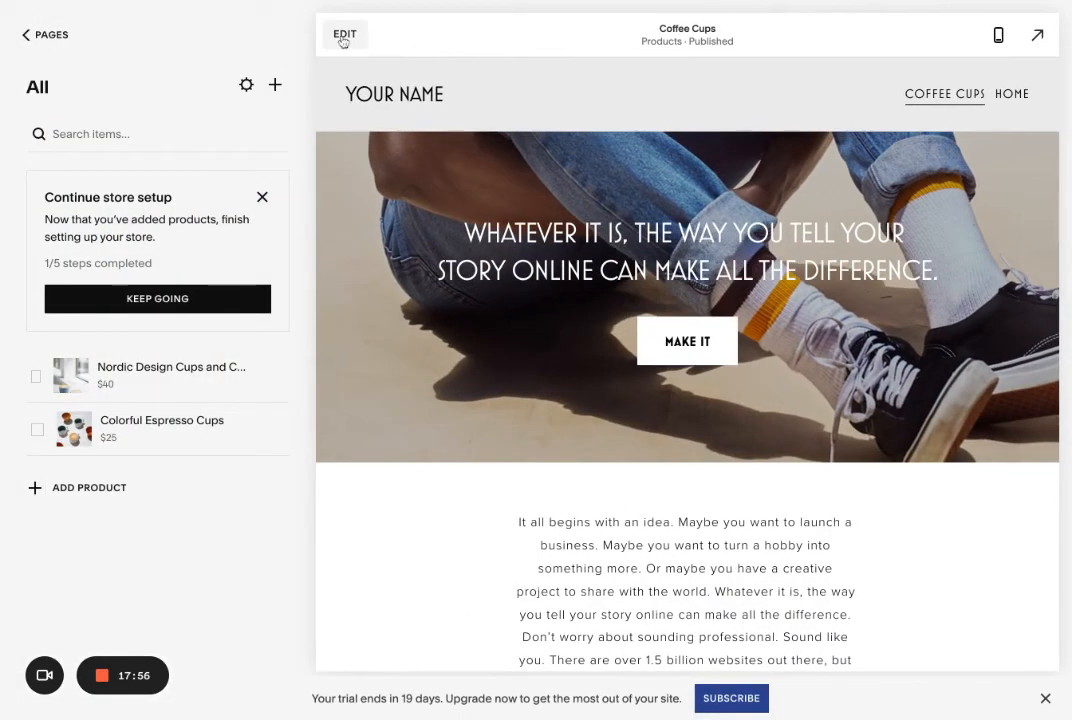
{"action": "left_click", "coordinate": [347, 36]}
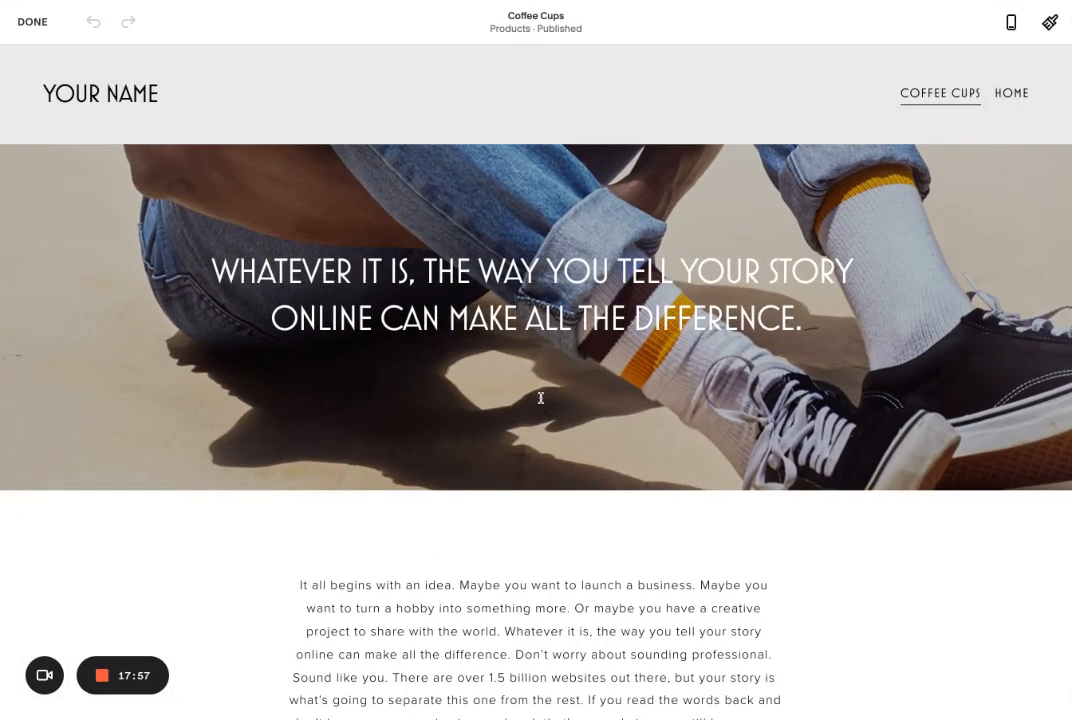
{"action": "scroll", "coordinate": [538, 396], "scroll_direction": "down", "scroll_amount": 2}
{"action": "scroll", "coordinate": [541, 398], "scroll_direction": "down", "scroll_amount": 2}
{"action": "scroll", "coordinate": [541, 398], "scroll_direction": "up", "scroll_amount": 3}
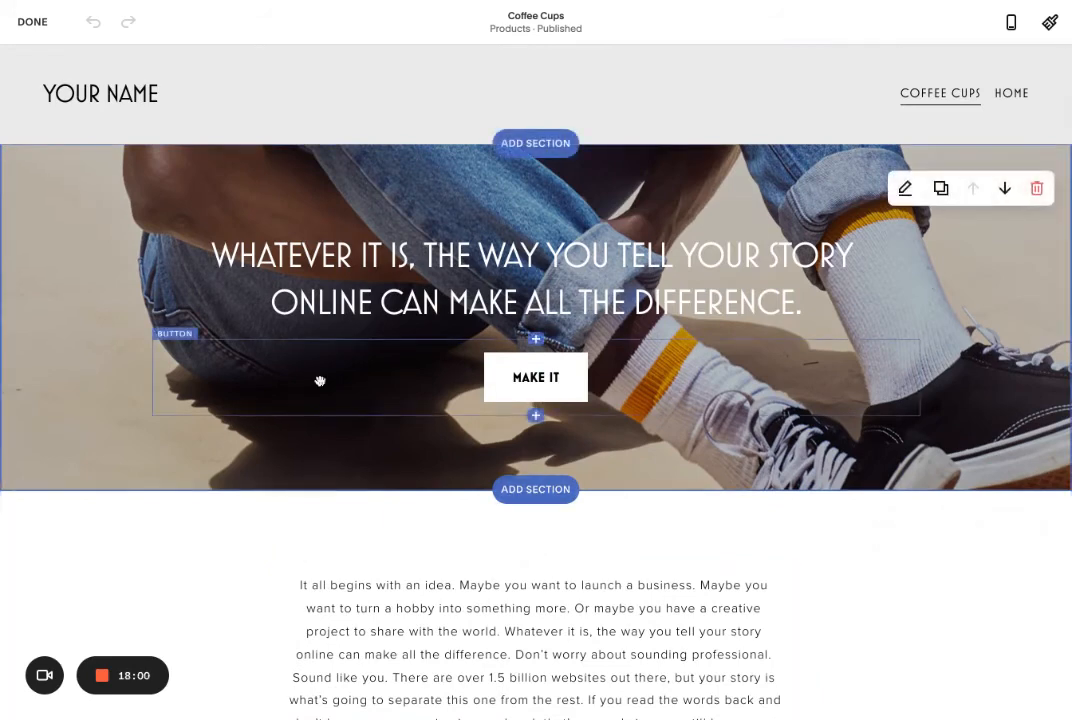
{"action": "scroll", "coordinate": [463, 374], "scroll_direction": "down", "scroll_amount": 2}
{"action": "scroll", "coordinate": [463, 374], "scroll_direction": "up", "scroll_amount": 2}
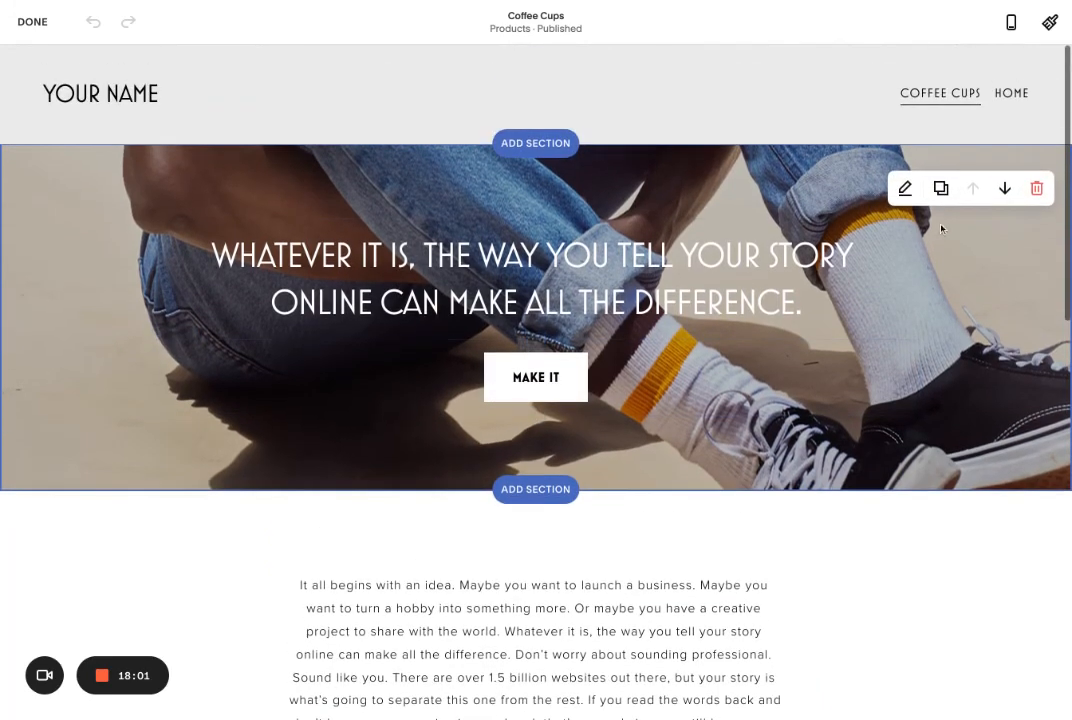
- Replace the banner section's background image with Pexels photo 7674560 of pink and green cups and plates
{"action": "left_click", "coordinate": [905, 188]}
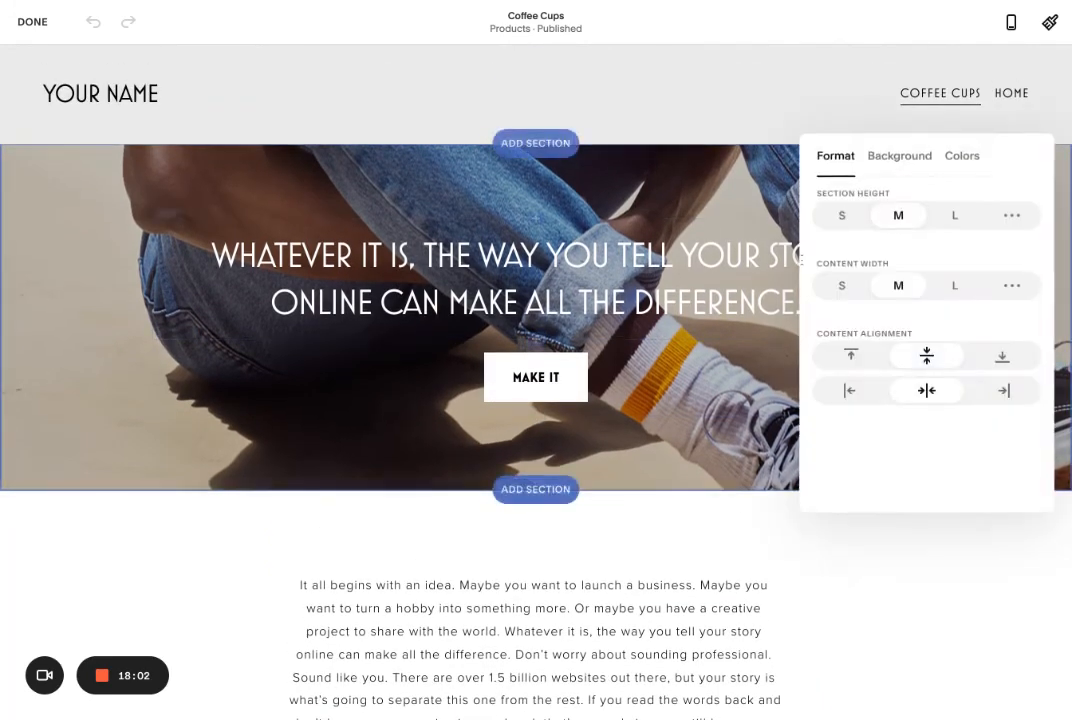
{"action": "left_click", "coordinate": [919, 160]}
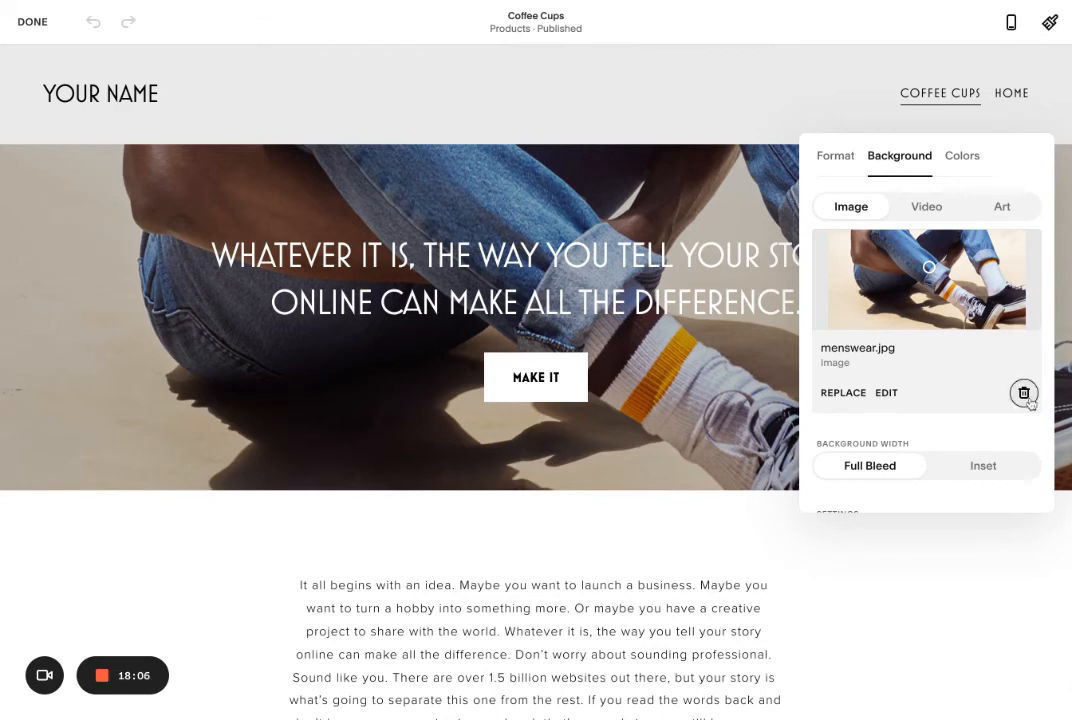
{"action": "left_click", "coordinate": [1024, 393]}
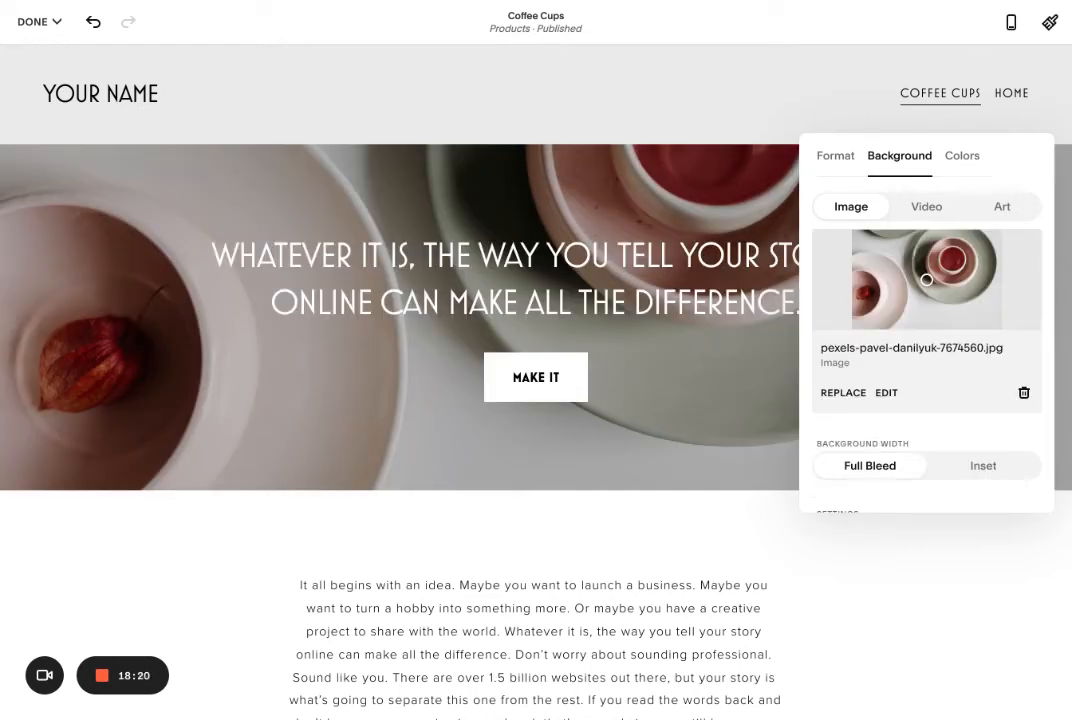
{"action": "left_click", "coordinate": [708, 311]}
- Remove the "It all begins with an idea" text section between the banner and the product list
{"action": "scroll", "coordinate": [690, 290], "scroll_direction": "down", "scroll_amount": 2}
{"action": "scroll", "coordinate": [627, 226], "scroll_direction": "up", "scroll_amount": 1}
{"action": "scroll", "coordinate": [580, 234], "scroll_direction": "down", "scroll_amount": 4}
{"action": "scroll", "coordinate": [524, 183], "scroll_direction": "up", "scroll_amount": 2}
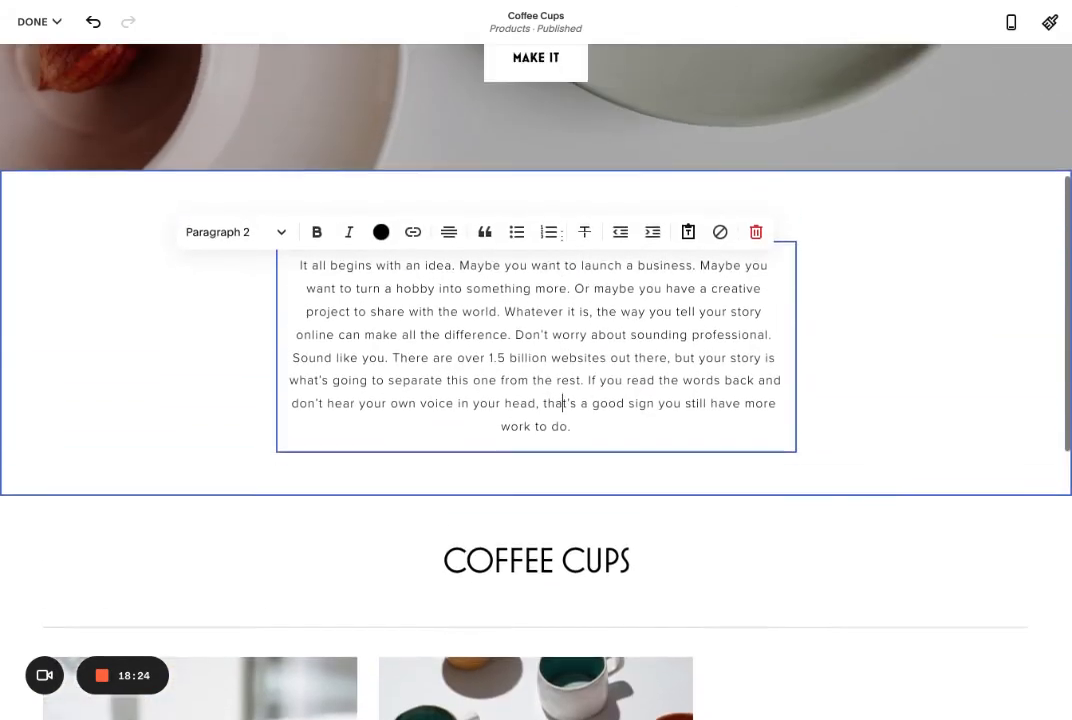
{"action": "left_click", "coordinate": [832, 280]}
{"action": "left_click", "coordinate": [1037, 226]}
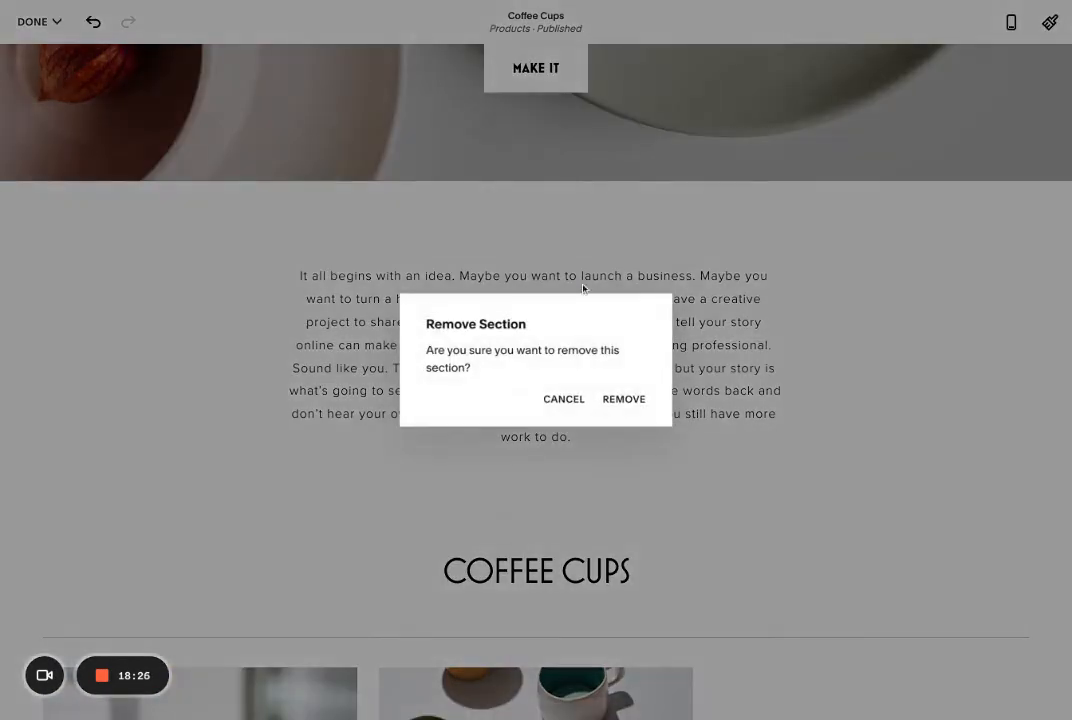
{"action": "left_click", "coordinate": [625, 400]}
- Look over the Coffee Cups page from the banner through the product list to the footer
{"action": "scroll", "coordinate": [849, 404], "scroll_direction": "up", "scroll_amount": 2}
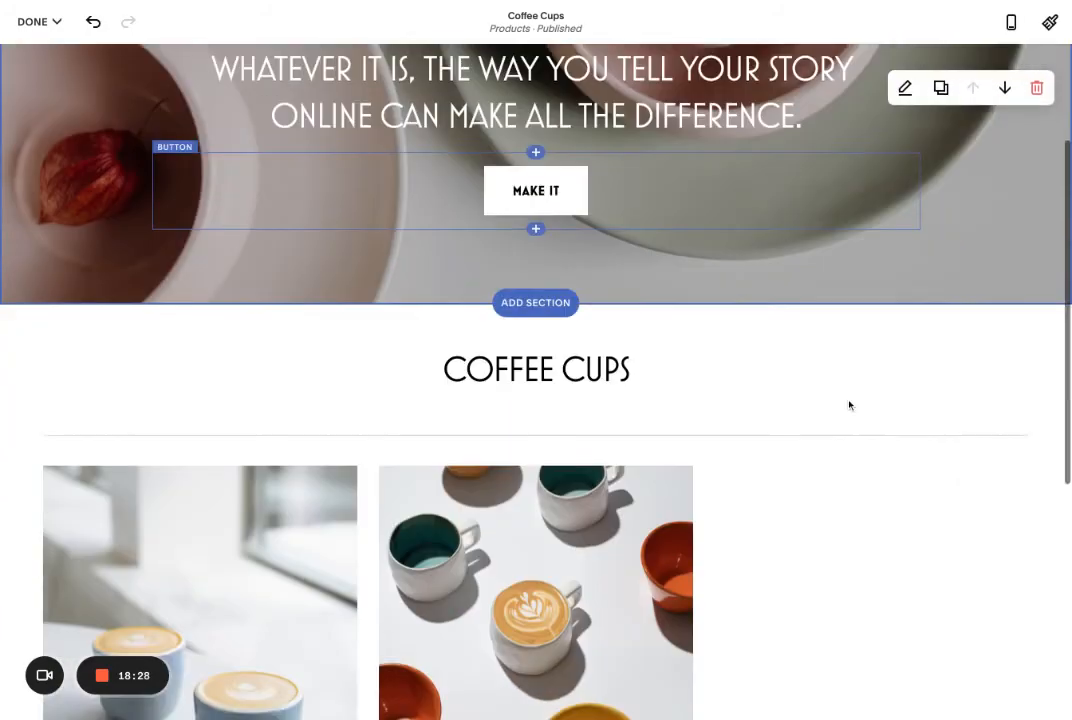
{"action": "scroll", "coordinate": [849, 404], "scroll_direction": "down", "scroll_amount": 3}
{"action": "scroll", "coordinate": [696, 529], "scroll_direction": "up", "scroll_amount": 1}
{"action": "scroll", "coordinate": [701, 534], "scroll_direction": "down", "scroll_amount": 2}
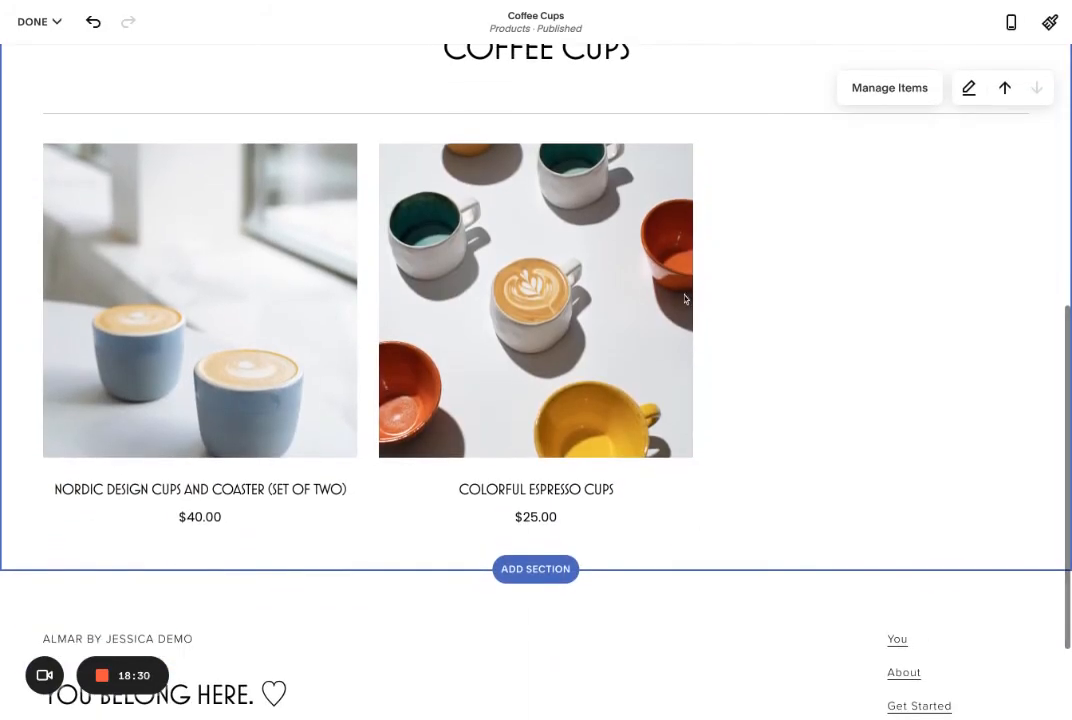
{"action": "scroll", "coordinate": [570, 421], "scroll_direction": "down", "scroll_amount": 2}
{"action": "scroll", "coordinate": [569, 421], "scroll_direction": "up", "scroll_amount": 1}
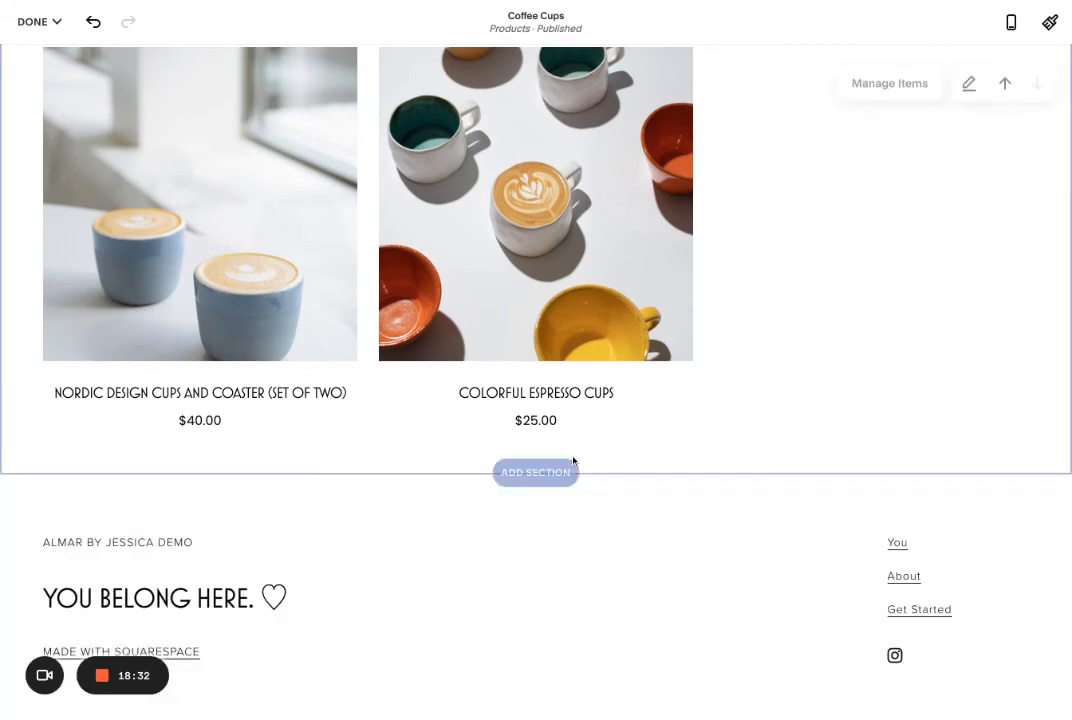
{"action": "scroll", "coordinate": [634, 430], "scroll_direction": "up", "scroll_amount": 10}
{"action": "scroll", "coordinate": [634, 430], "scroll_direction": "down", "scroll_amount": 11}
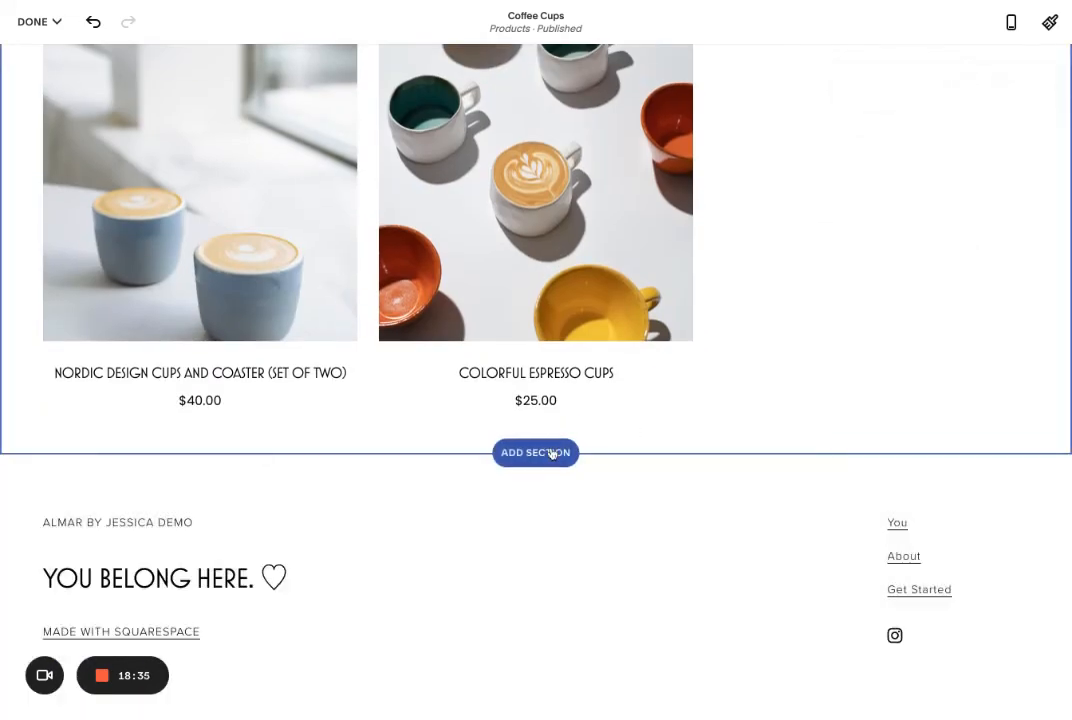
- Add a Gallery section with the three-column masonry image layout below the product list
{"action": "left_click", "coordinate": [552, 453]}
{"action": "scroll", "coordinate": [600, 397], "scroll_direction": "down", "scroll_amount": 3}
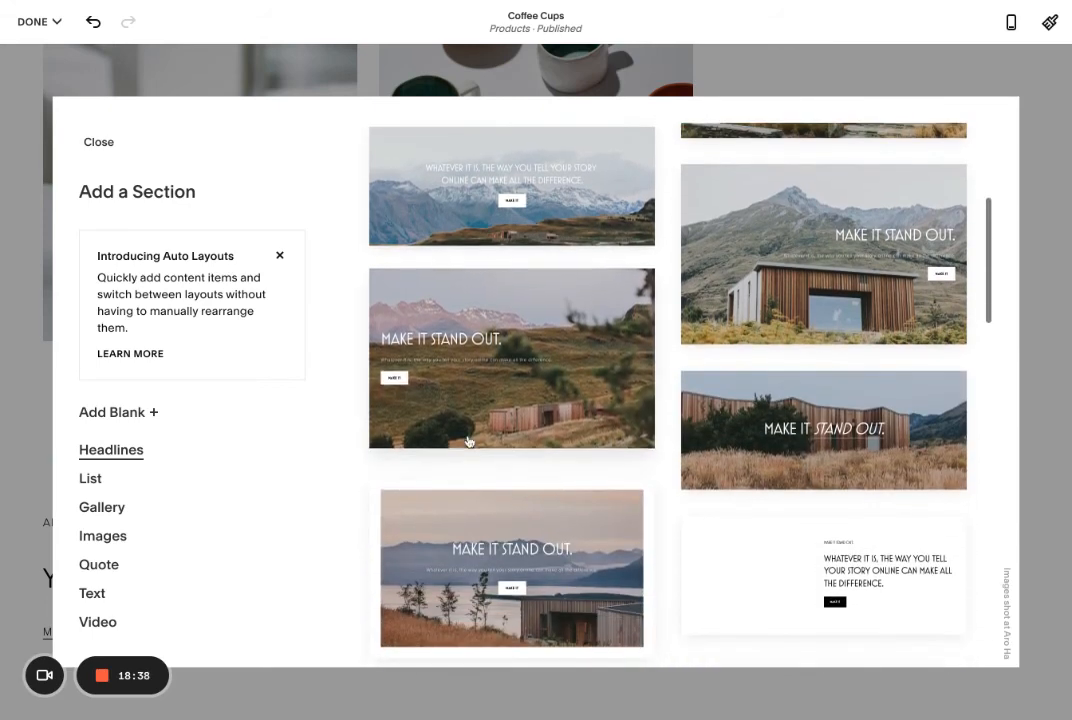
{"action": "scroll", "coordinate": [467, 441], "scroll_direction": "down", "scroll_amount": 2}
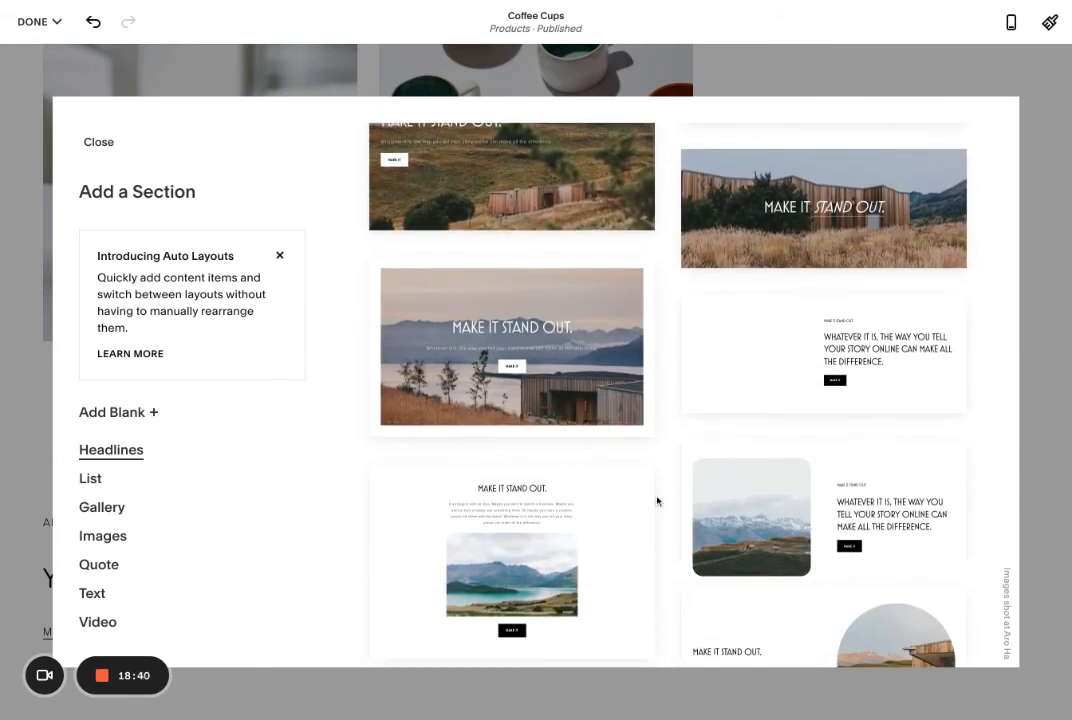
{"action": "scroll", "coordinate": [656, 500], "scroll_direction": "down", "scroll_amount": 2}
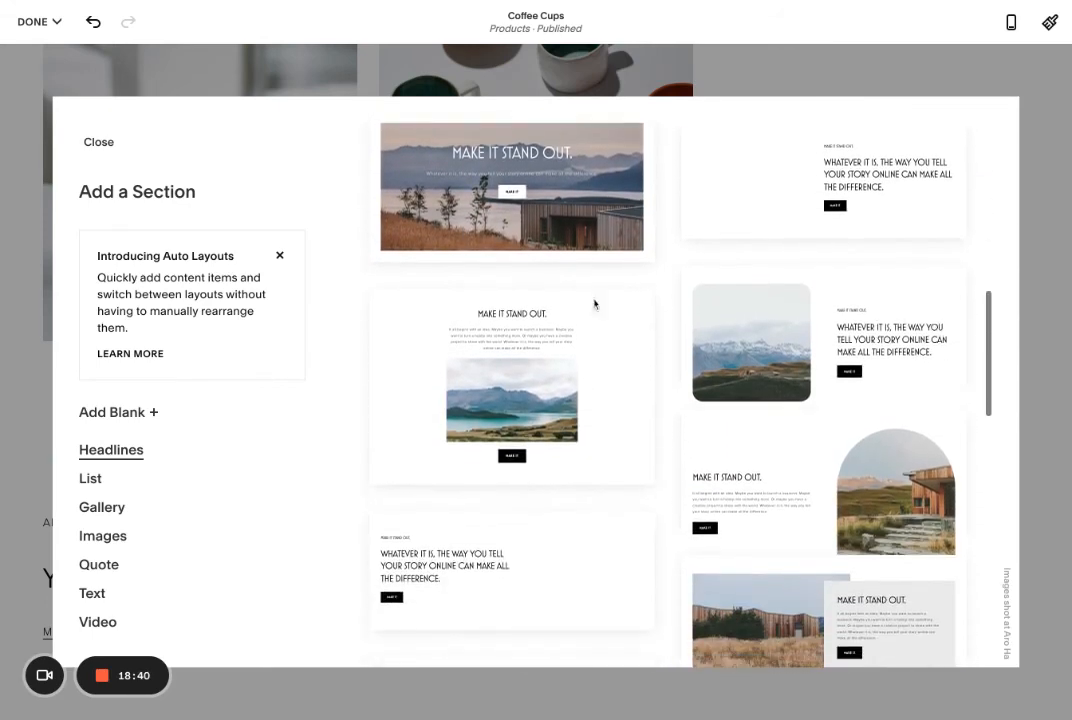
{"action": "scroll", "coordinate": [612, 510], "scroll_direction": "down", "scroll_amount": 2}
{"action": "left_click", "coordinate": [103, 508]}
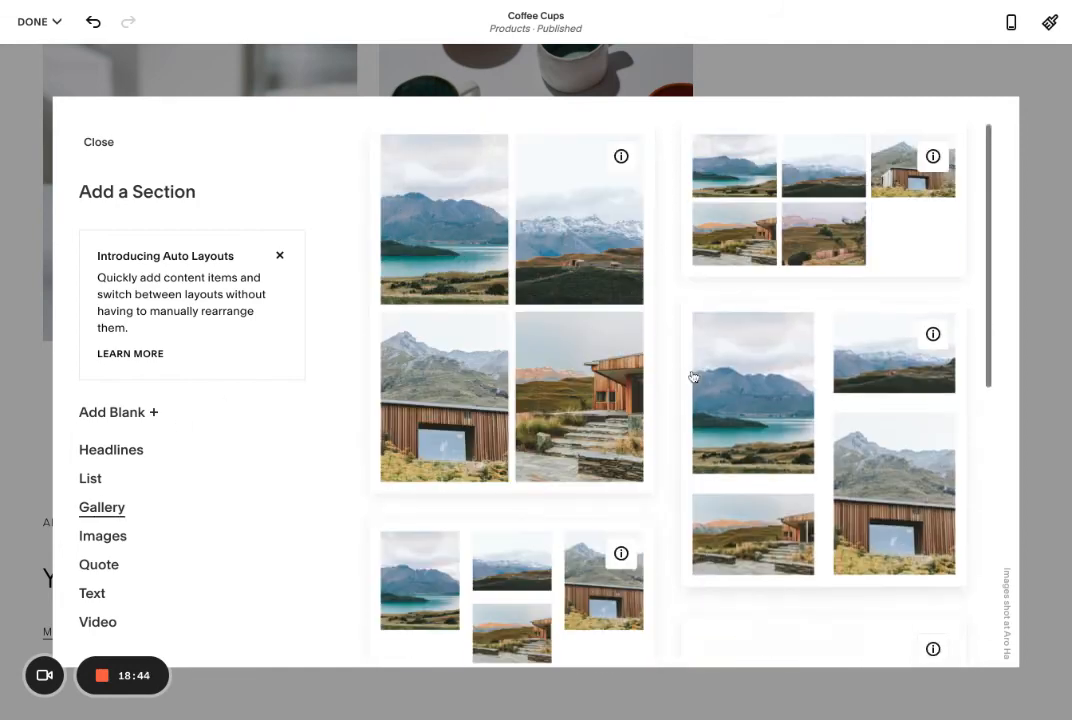
{"action": "scroll", "coordinate": [806, 455], "scroll_direction": "down", "scroll_amount": 2}
{"action": "scroll", "coordinate": [806, 455], "scroll_direction": "down", "scroll_amount": 2}
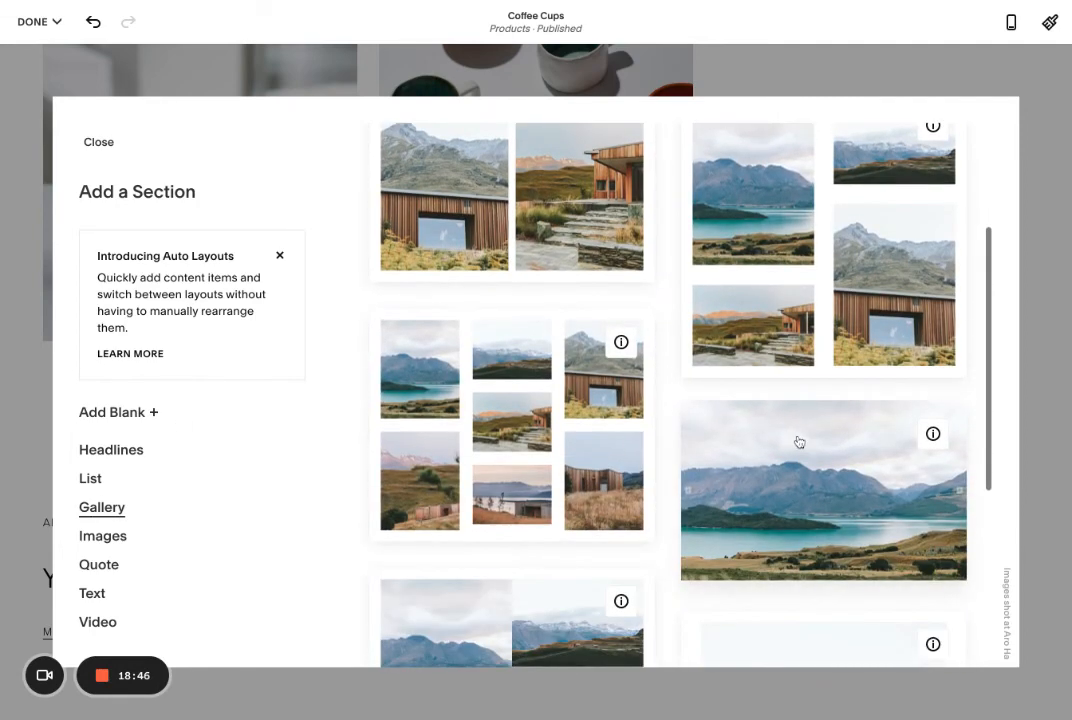
{"action": "left_click", "coordinate": [435, 358]}
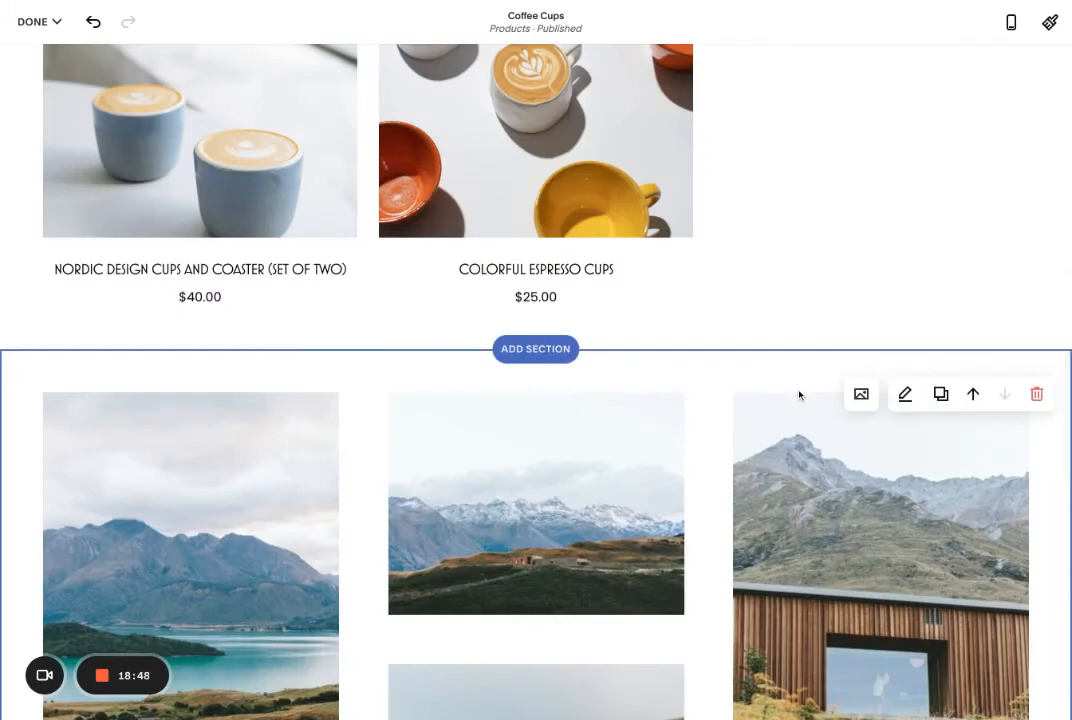
- Add a List section below the gallery using the "Make It Stand Out" layout with three image columns and buttons
{"action": "scroll", "coordinate": [799, 395], "scroll_direction": "down", "scroll_amount": 7}
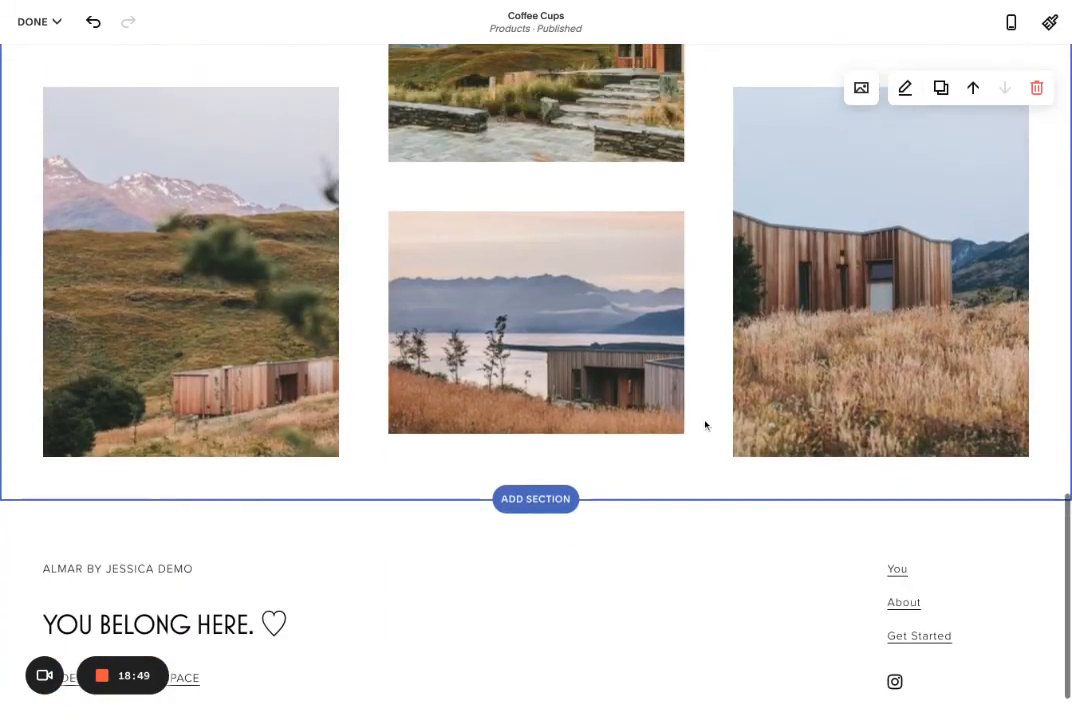
{"action": "left_click", "coordinate": [540, 500]}
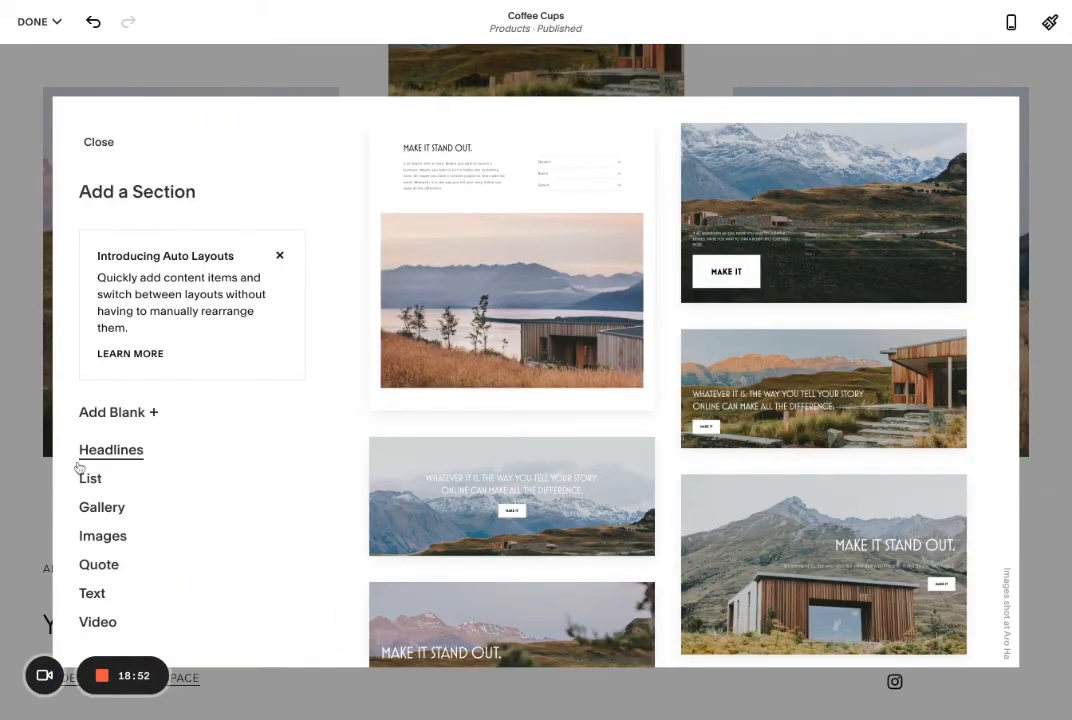
{"action": "left_click", "coordinate": [91, 479]}
{"action": "scroll", "coordinate": [768, 469], "scroll_direction": "down", "scroll_amount": 5}
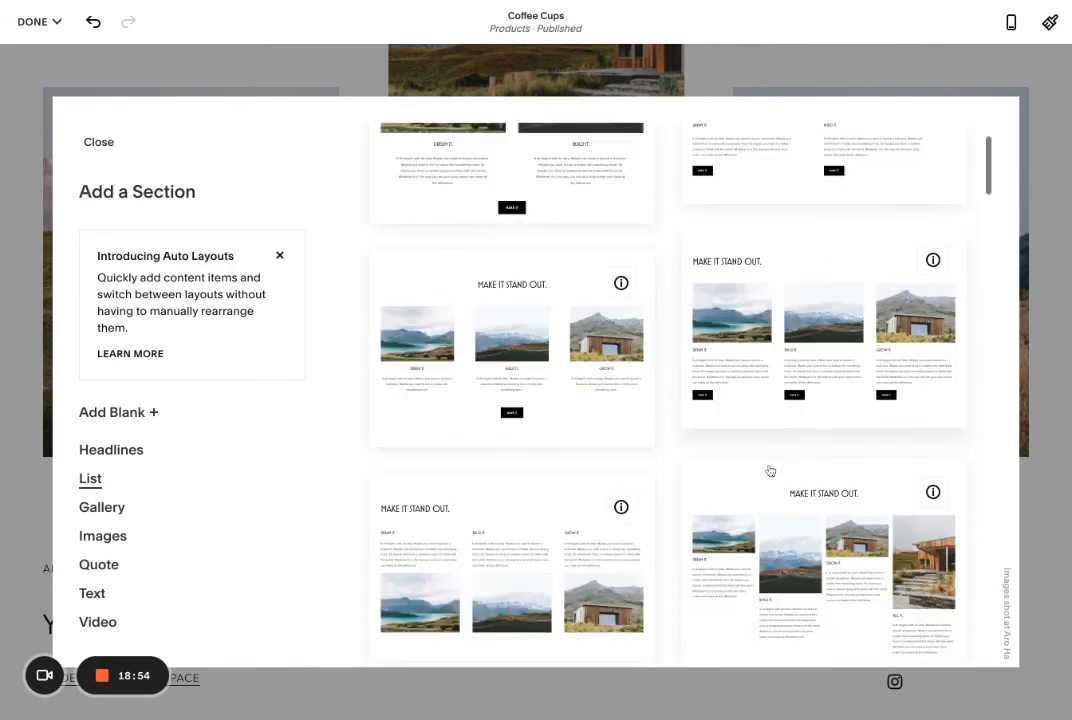
{"action": "scroll", "coordinate": [768, 469], "scroll_direction": "up", "scroll_amount": 2}
{"action": "left_click", "coordinate": [821, 438]}
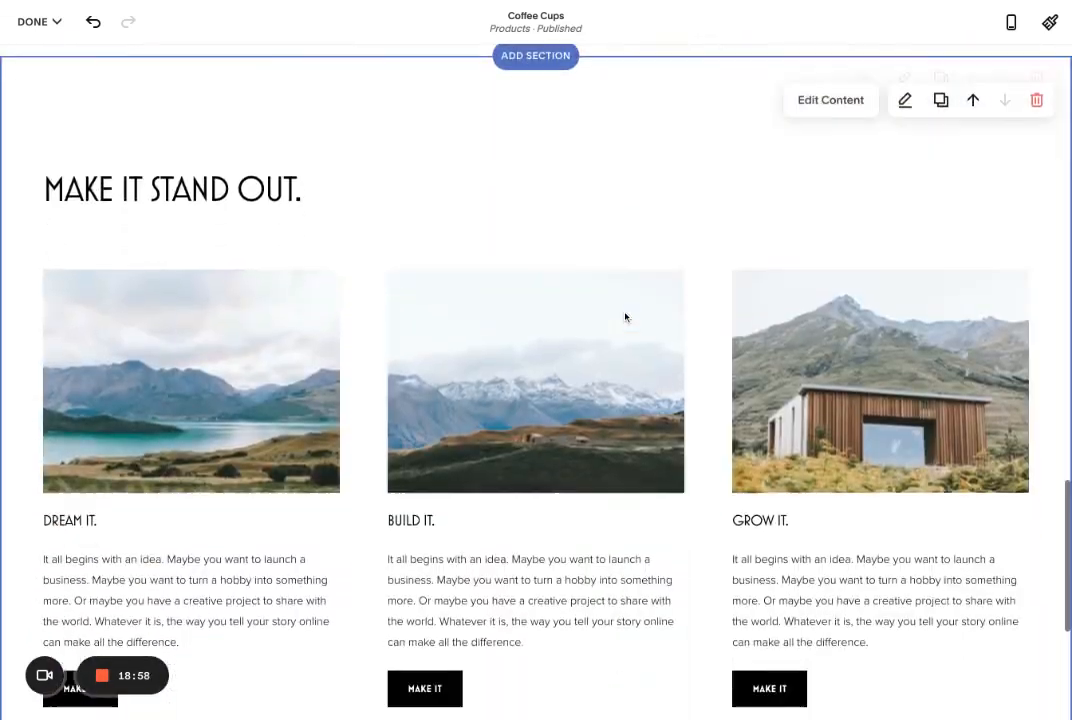
- Review the new list and gallery sections together with the rest of the Coffee Cups page
{"action": "scroll", "coordinate": [735, 377], "scroll_direction": "down", "scroll_amount": 3}
{"action": "scroll", "coordinate": [735, 377], "scroll_direction": "up", "scroll_amount": 1}
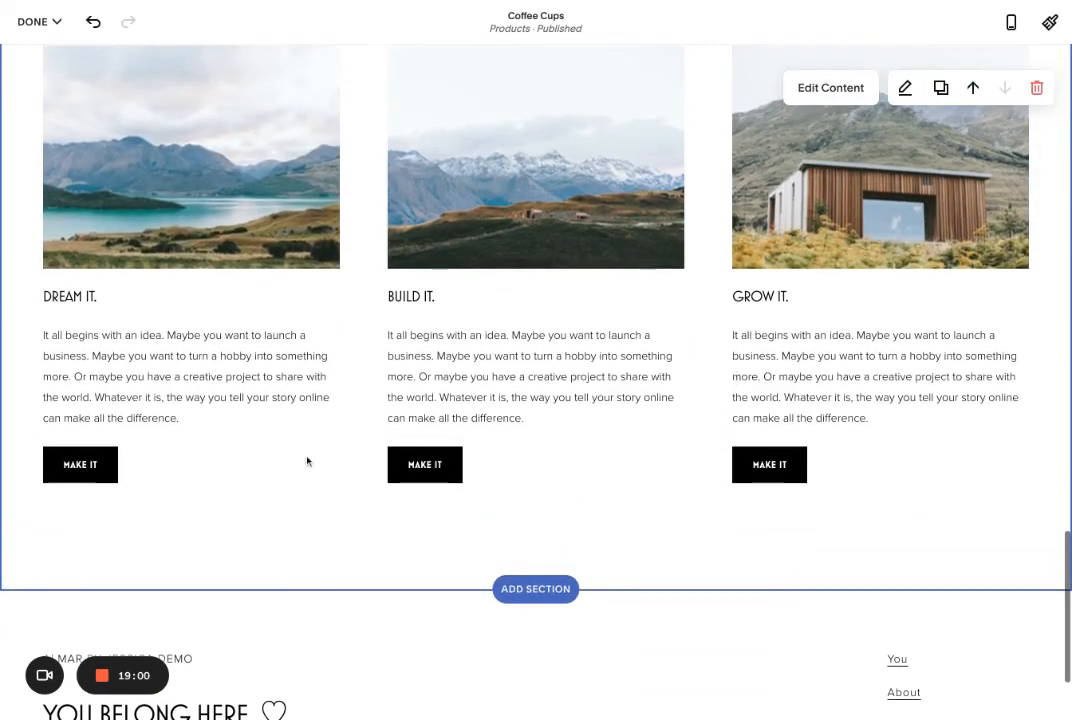
{"action": "scroll", "coordinate": [287, 391], "scroll_direction": "up", "scroll_amount": 2}
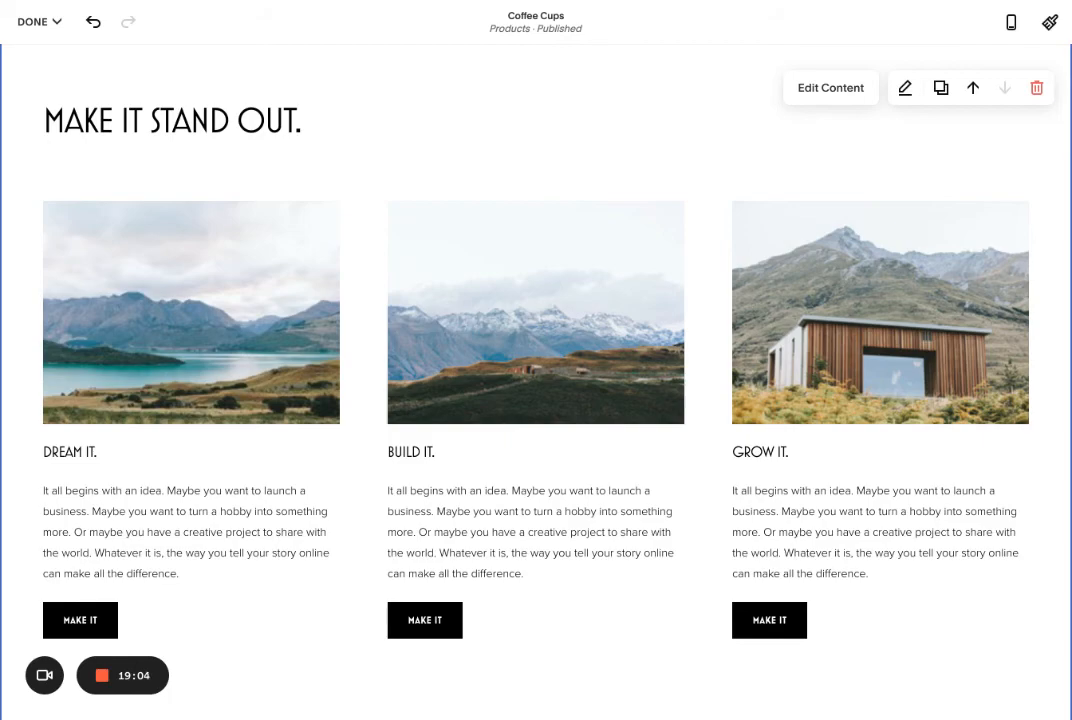
{"action": "scroll", "coordinate": [416, 313], "scroll_direction": "down", "scroll_amount": 3}
{"action": "scroll", "coordinate": [457, 402], "scroll_direction": "up", "scroll_amount": 2}
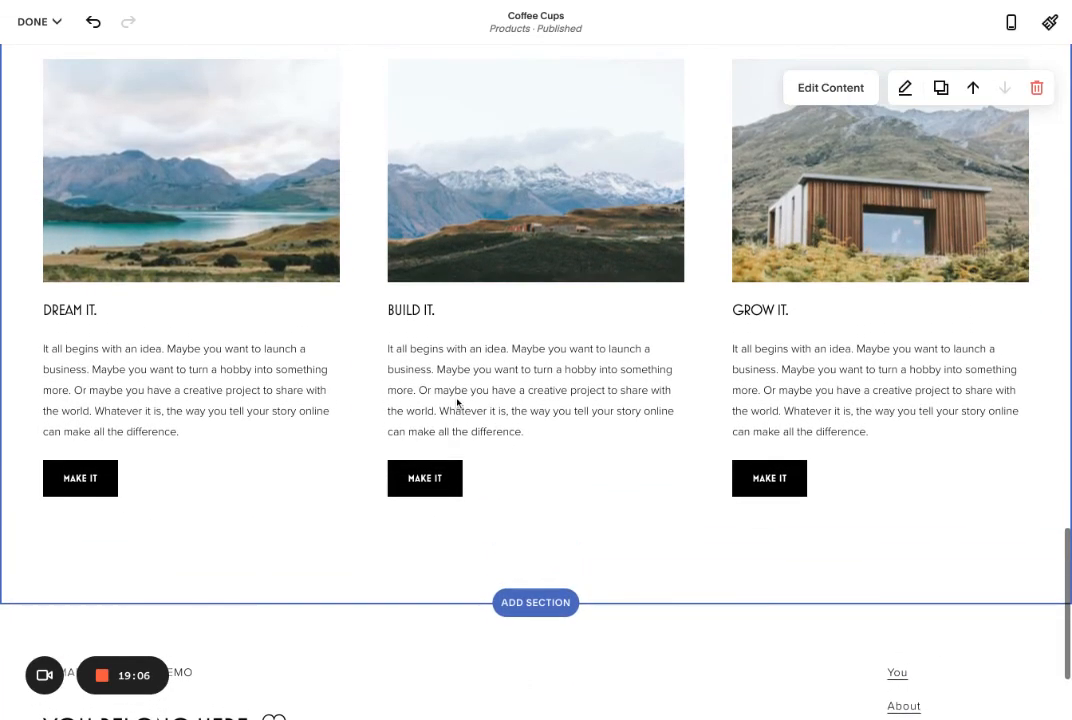
{"action": "scroll", "coordinate": [457, 402], "scroll_direction": "up", "scroll_amount": 15}
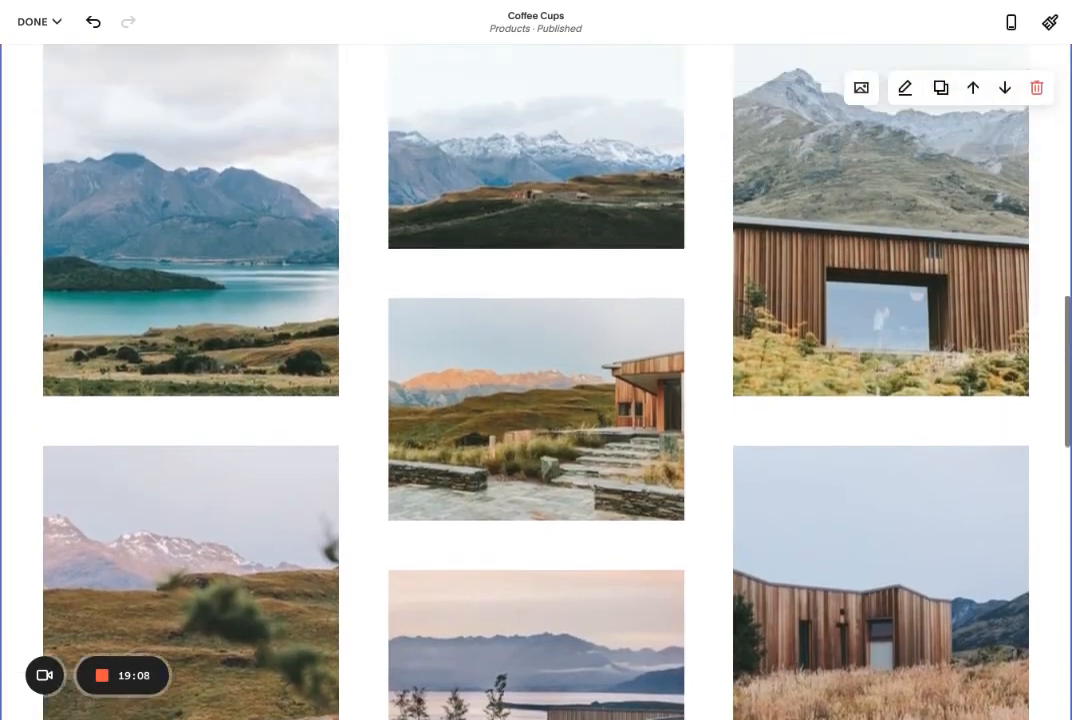
{"action": "scroll", "coordinate": [706, 385], "scroll_direction": "down", "scroll_amount": 5}
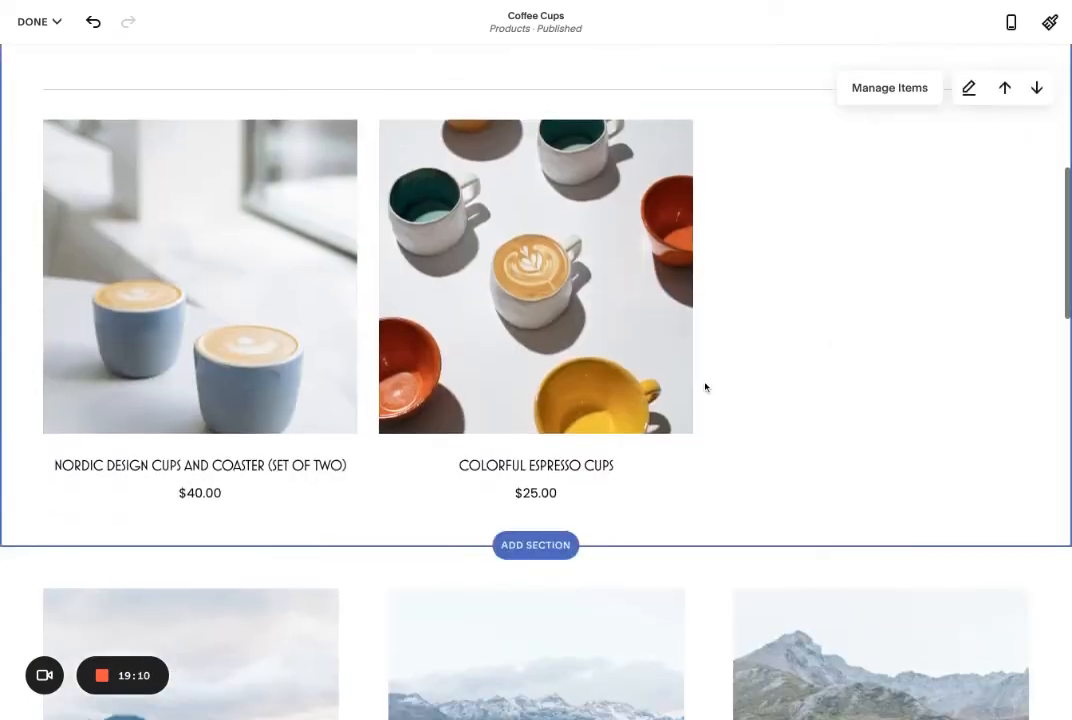
{"action": "scroll", "coordinate": [706, 385], "scroll_direction": "up", "scroll_amount": 5}
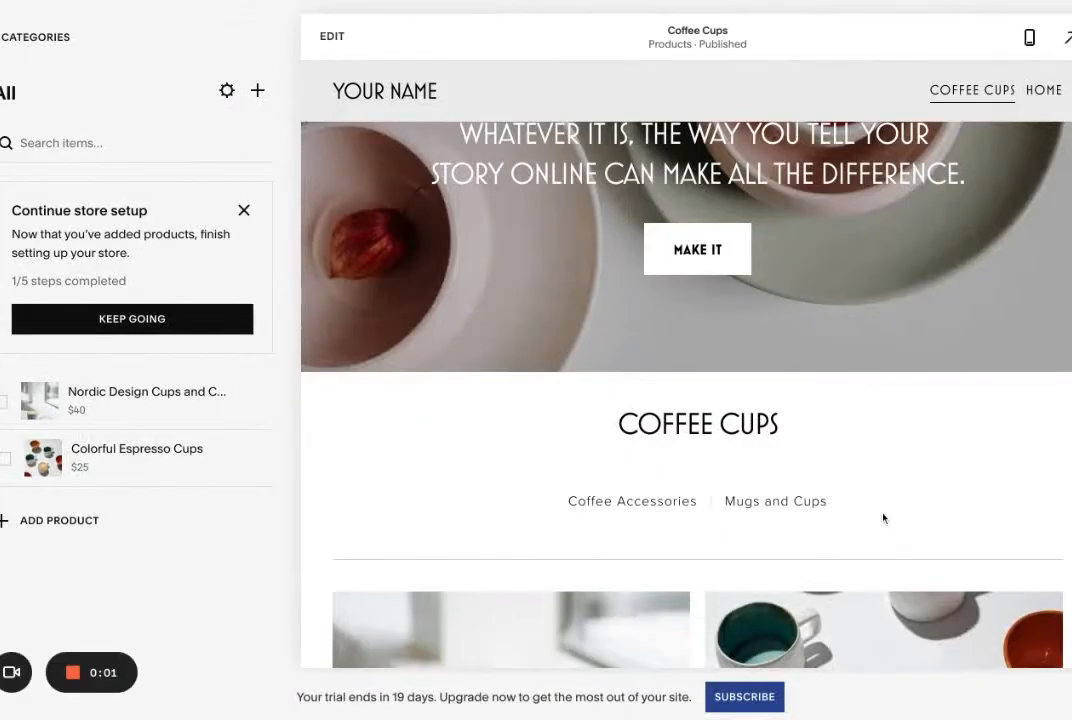
- Open the Coffee Cups page for editing and manage its product items to view the Coffee Accessories and Mugs and Cups categories
{"action": "scroll", "coordinate": [885, 514], "scroll_direction": "down", "scroll_amount": 4}
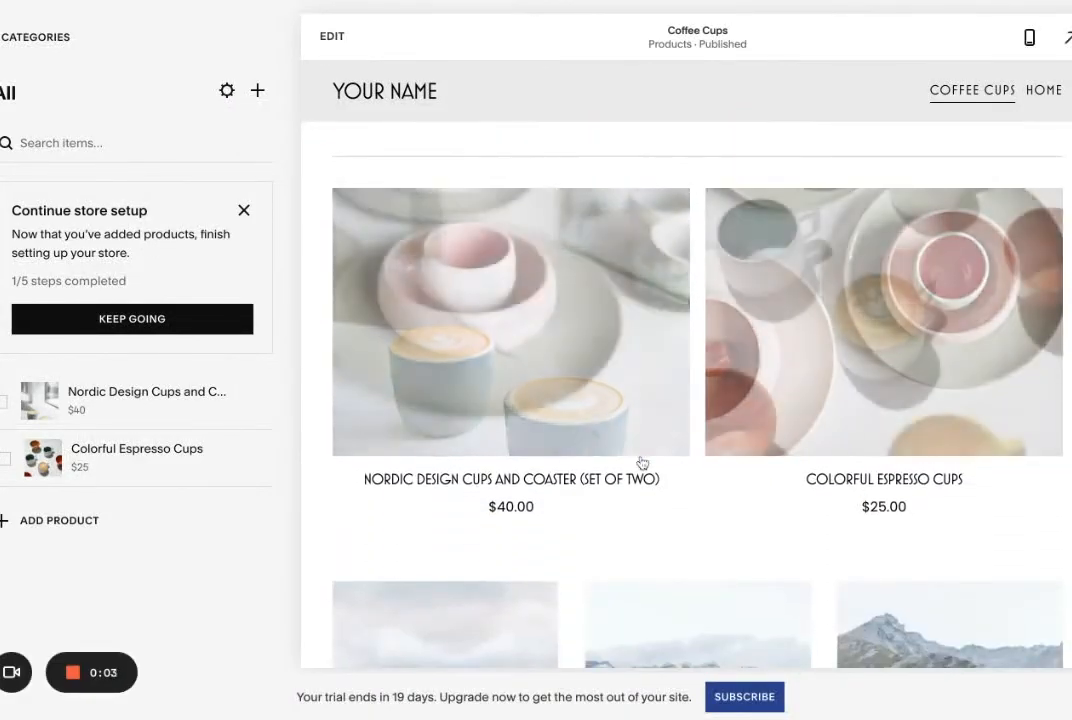
{"action": "scroll", "coordinate": [641, 462], "scroll_direction": "up", "scroll_amount": 1}
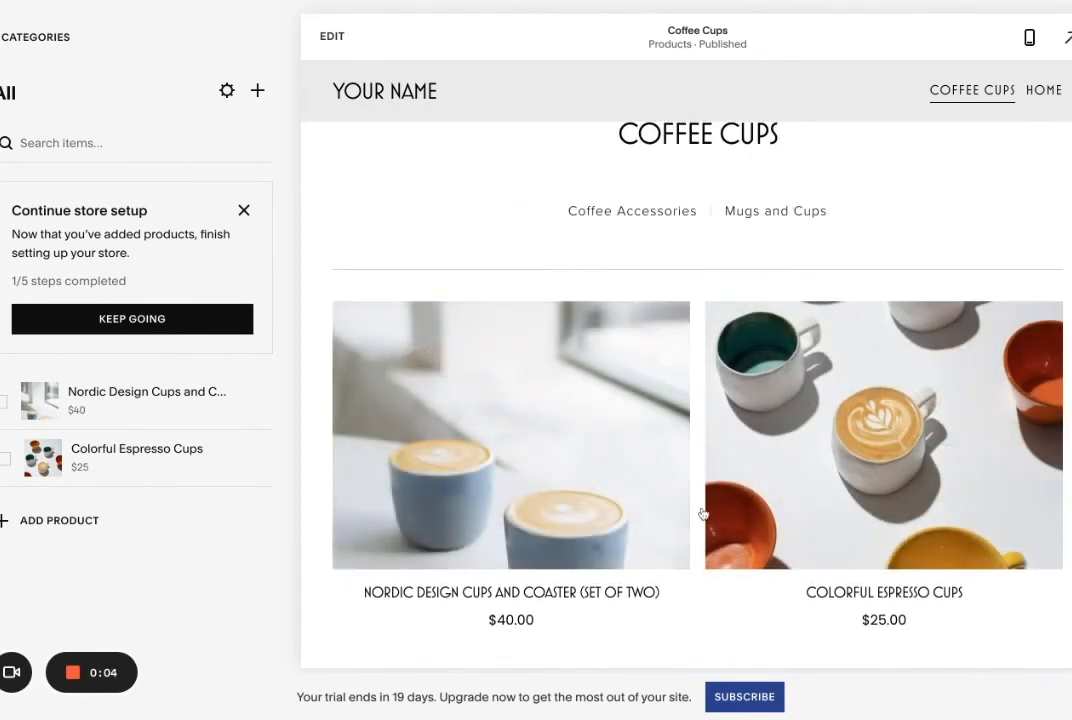
{"action": "left_click", "coordinate": [332, 38]}
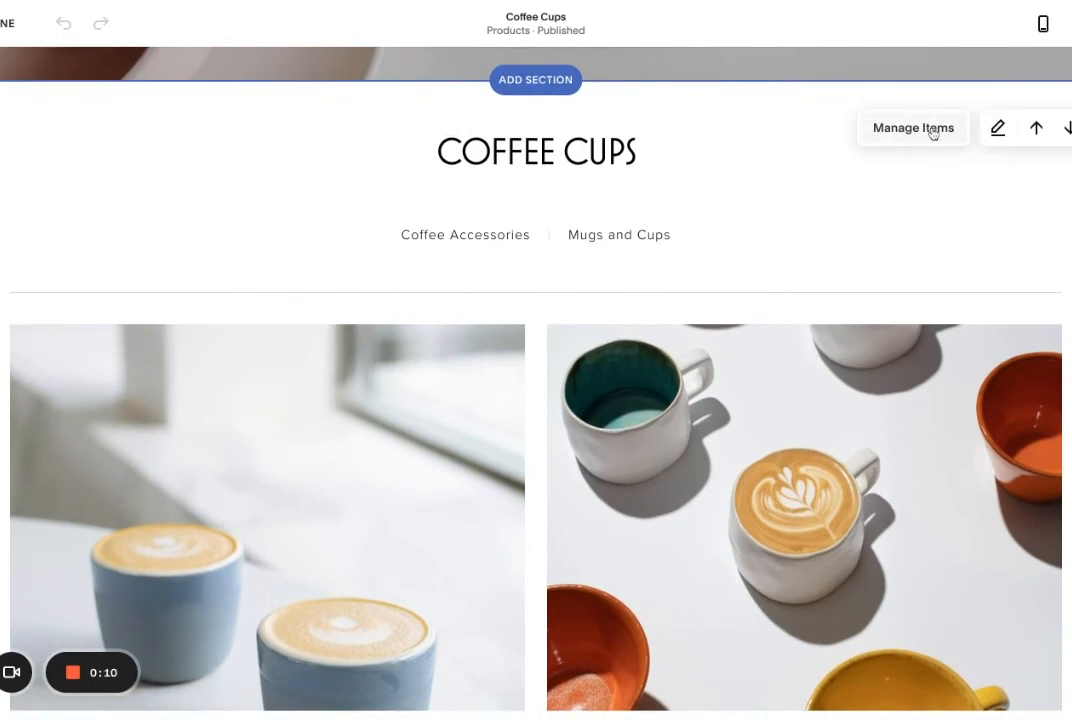
{"action": "left_click", "coordinate": [932, 133]}
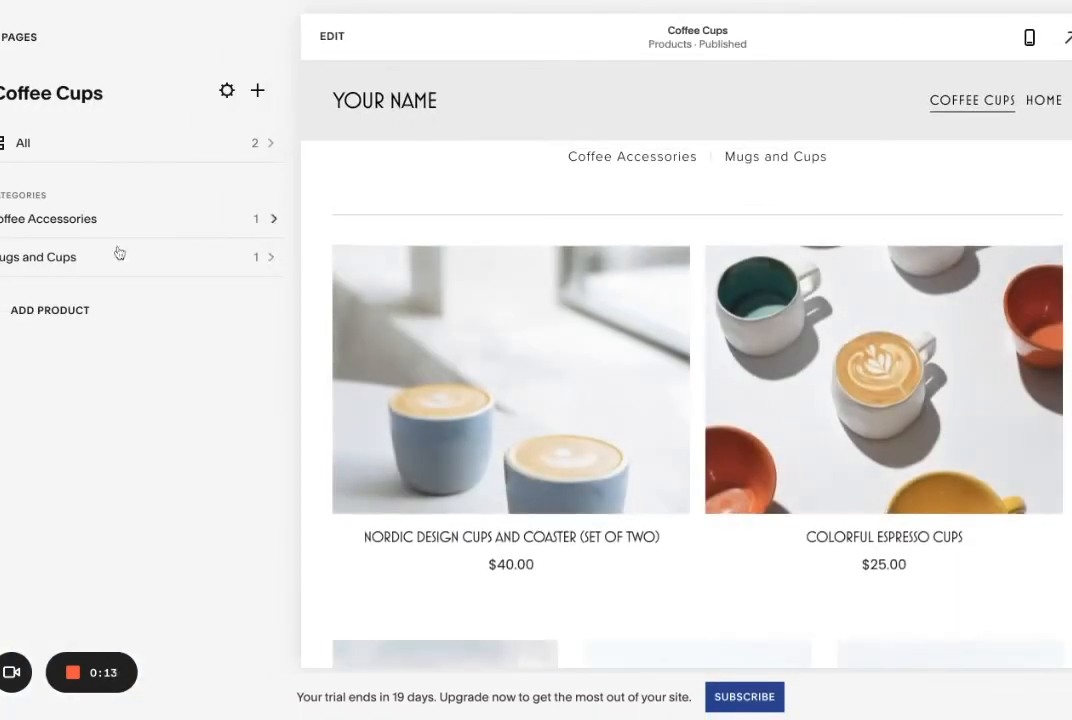
{"action": "left_click_drag", "start_coordinate": [119, 253], "coordinate": [99, 272]}
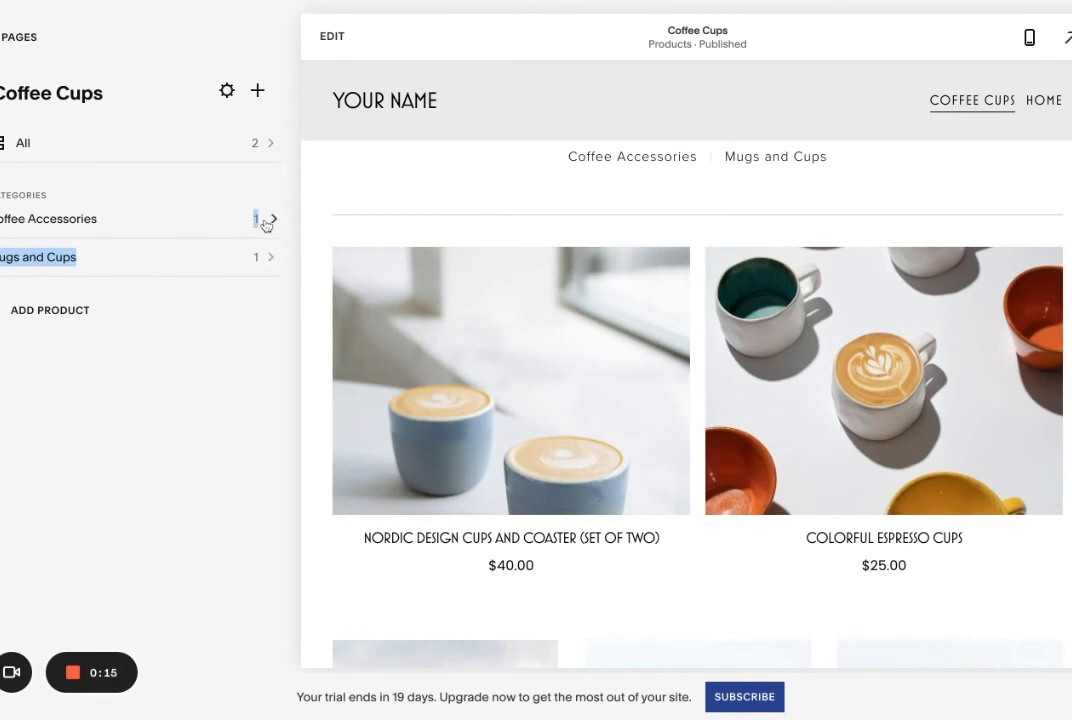
- Try moving Colorful Espresso Cups above the Nordic Design Cups in the list of all products, and restore the original order
{"action": "left_click", "coordinate": [259, 141]}
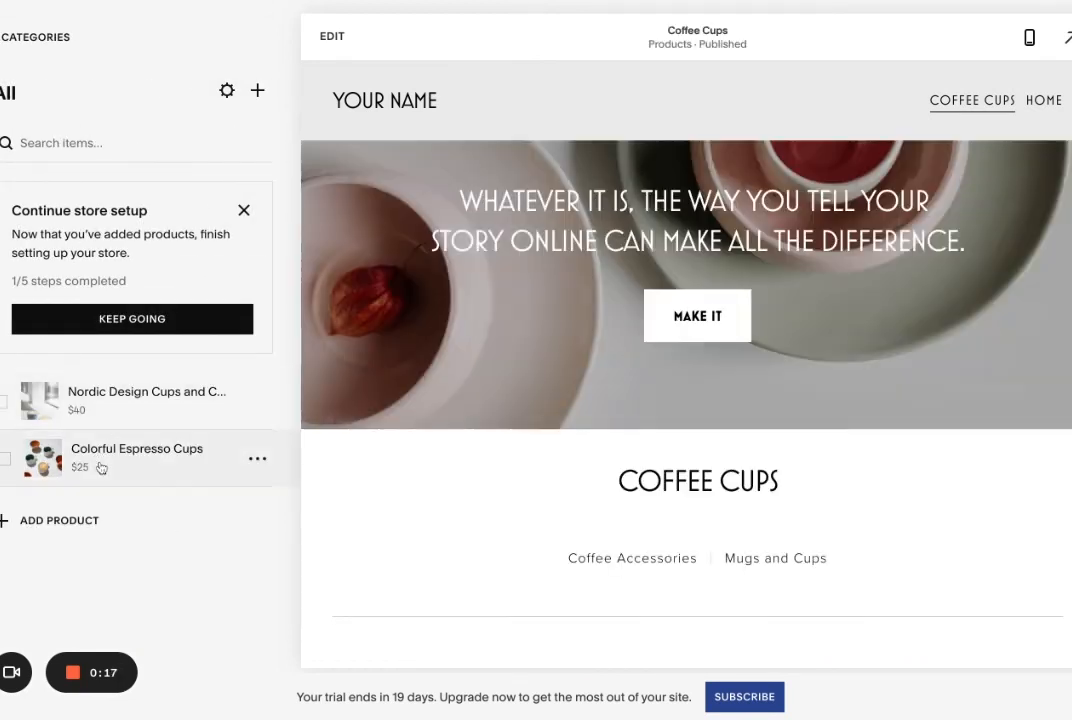
{"action": "left_click_drag", "start_coordinate": [101, 469], "coordinate": [101, 386]}
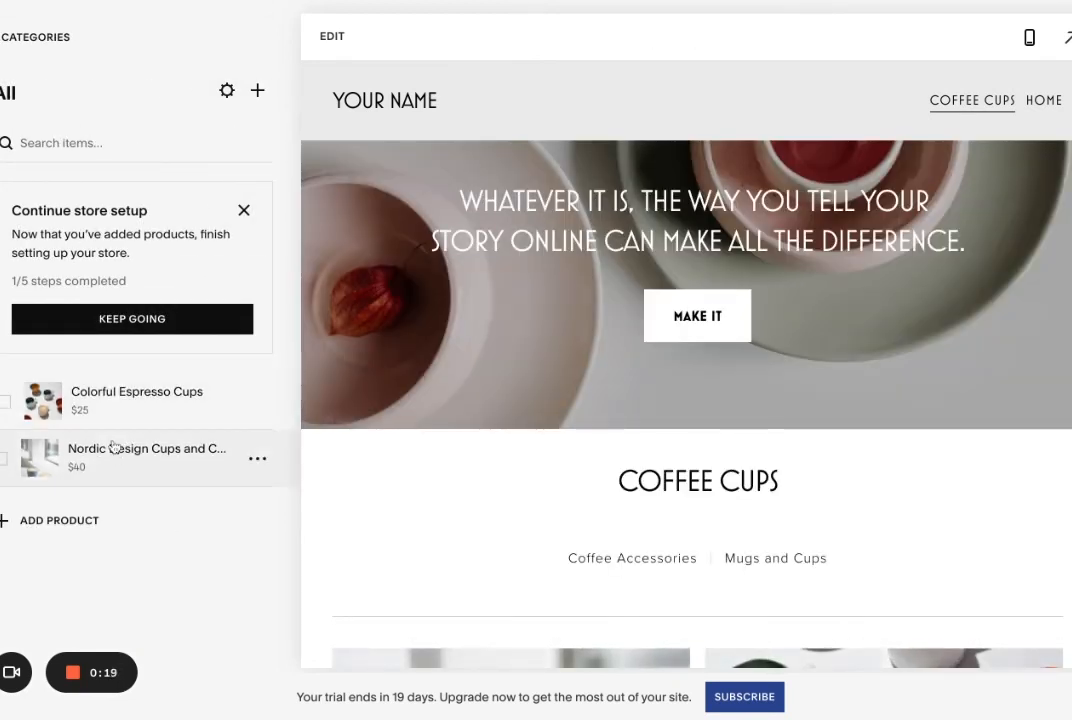
{"action": "left_click", "coordinate": [118, 399]}
{"action": "left_click_drag", "start_coordinate": [101, 457], "coordinate": [101, 398]}
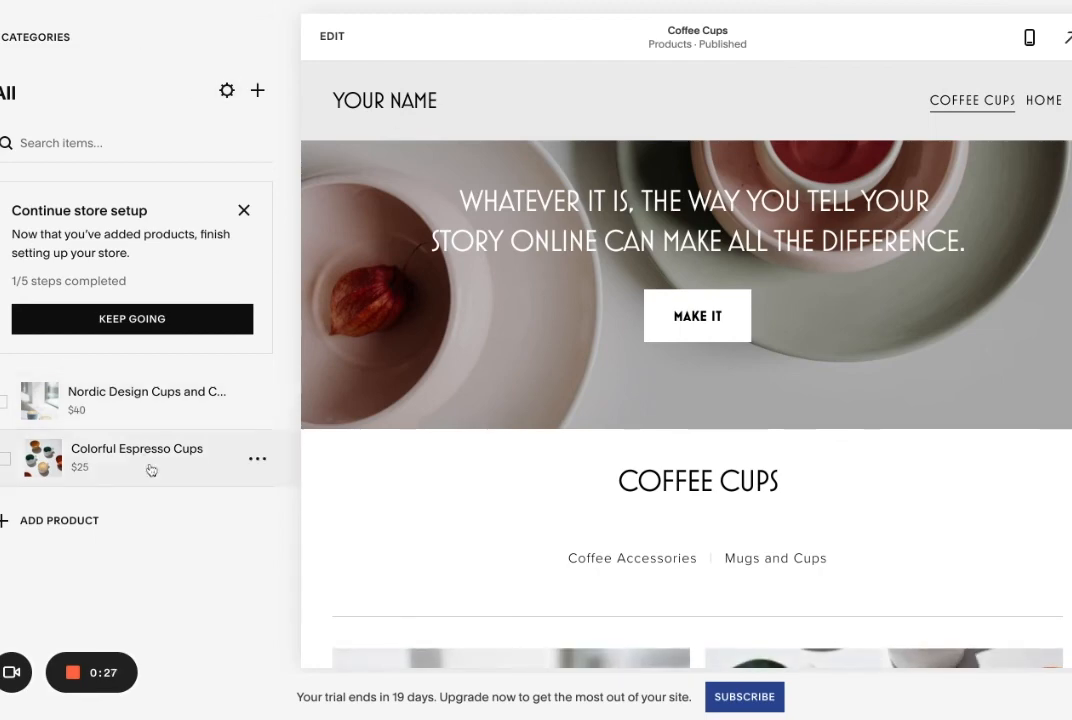
- Edit the Coffee Cups product section and try the Light 1 and Bright 2 color themes before applying Darkest 1
{"action": "left_click", "coordinate": [335, 52]}
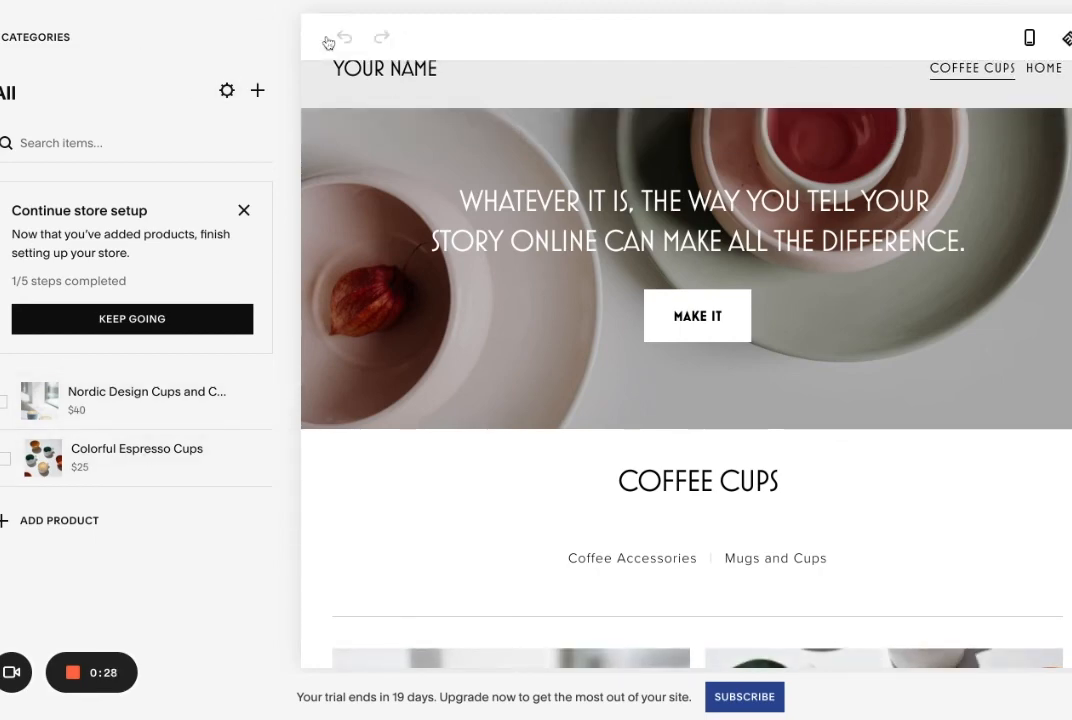
{"action": "scroll", "coordinate": [792, 517], "scroll_direction": "down", "scroll_amount": 5}
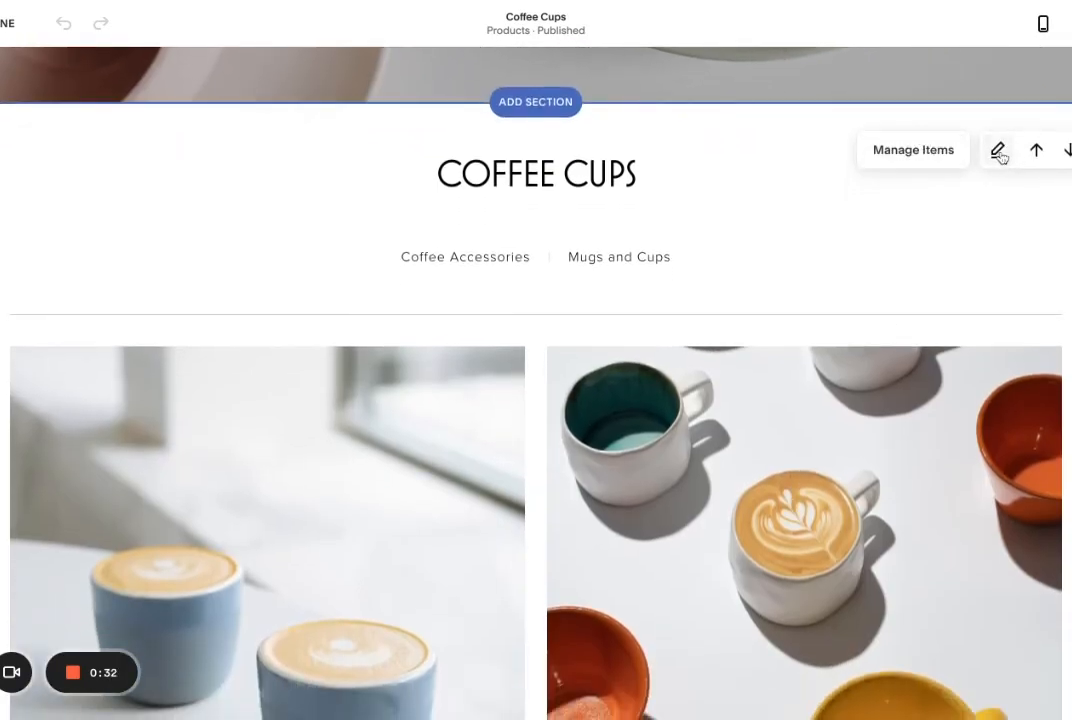
{"action": "left_click", "coordinate": [998, 151]}
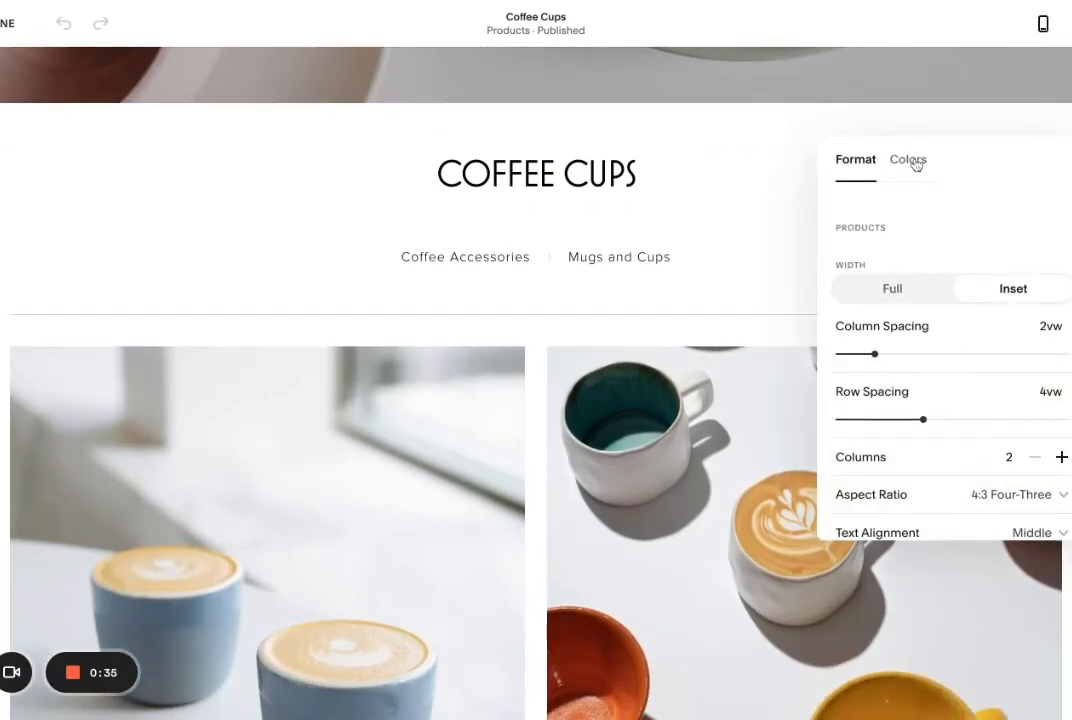
{"action": "left_click", "coordinate": [912, 162]}
{"action": "left_click", "coordinate": [1008, 355]}
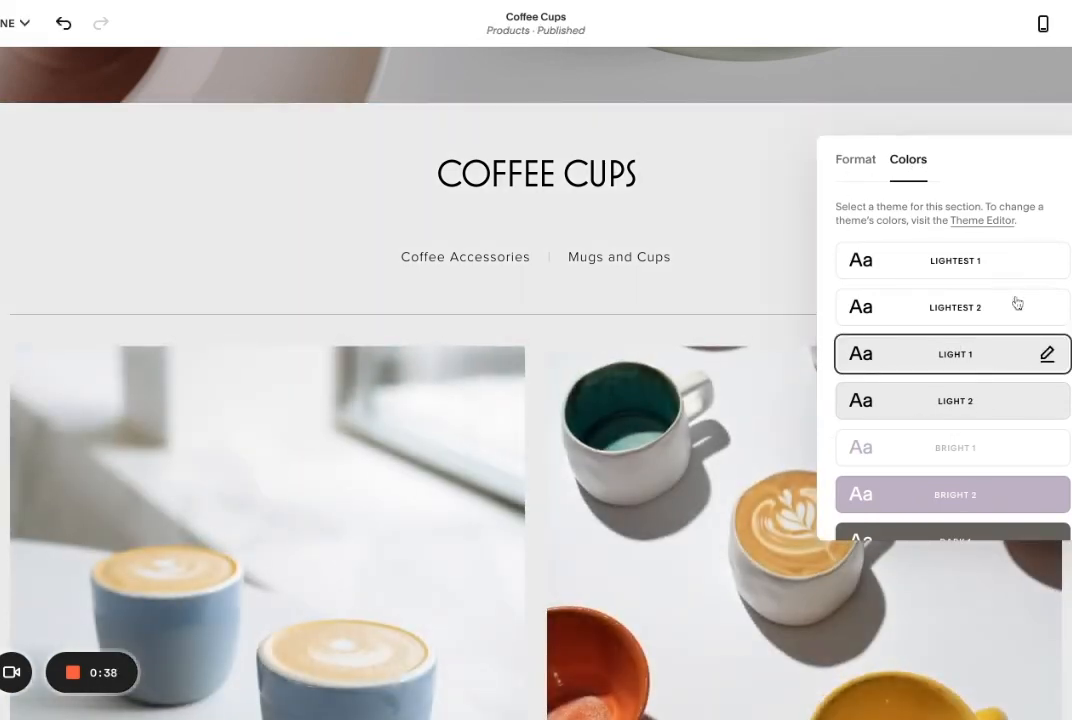
{"action": "left_click", "coordinate": [955, 494]}
{"action": "scroll", "coordinate": [957, 445], "scroll_direction": "down", "scroll_amount": 2}
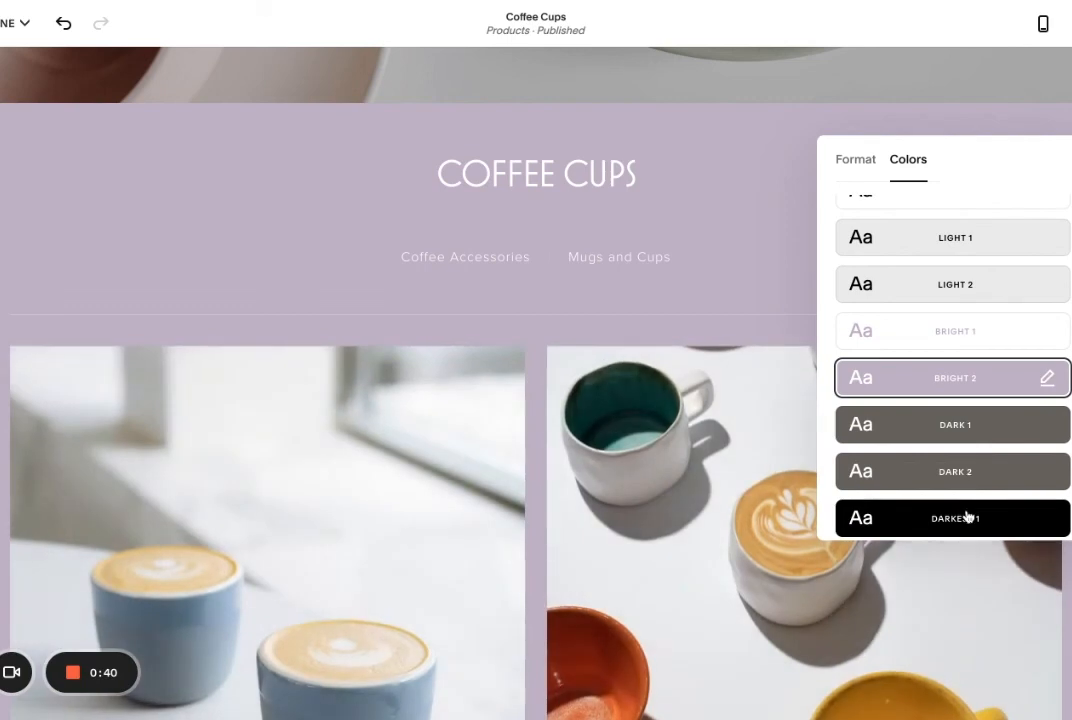
{"action": "left_click", "coordinate": [967, 516]}
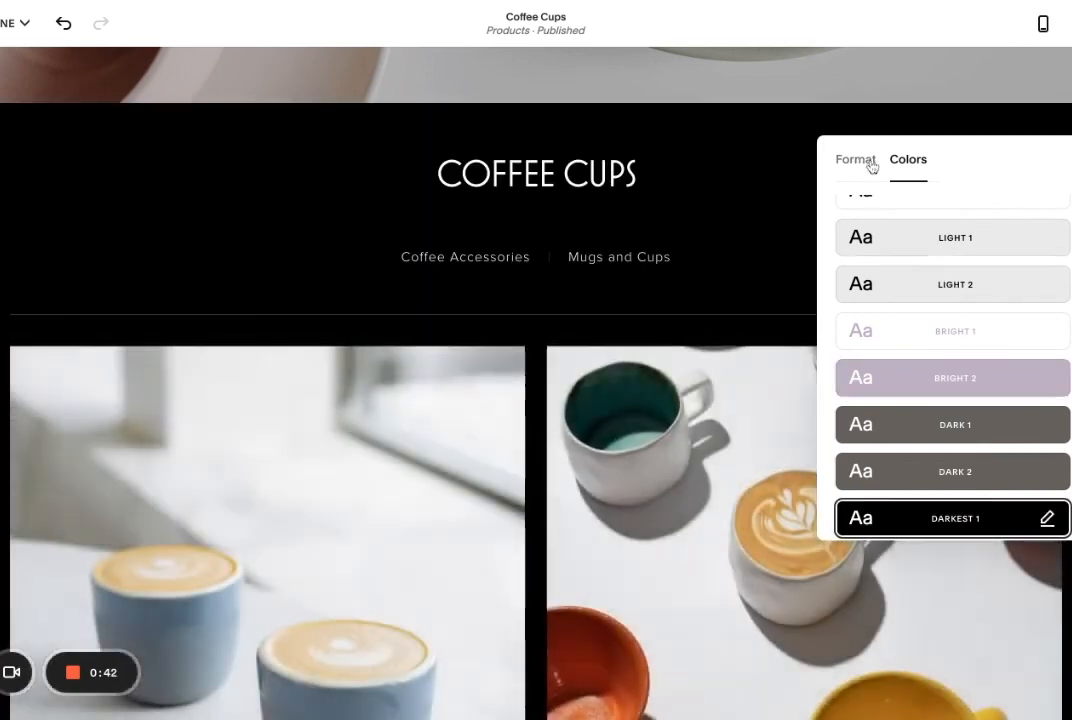
- Try the Full width in the product section's format settings and return the width to Inset
{"action": "left_click", "coordinate": [868, 162]}
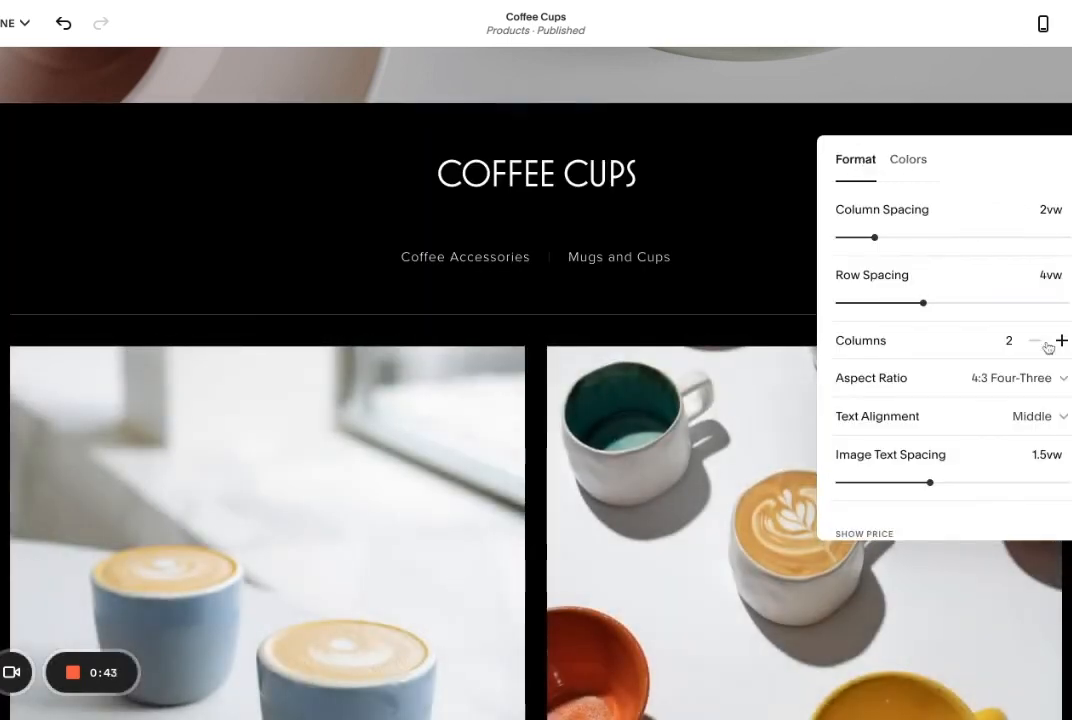
{"action": "scroll", "coordinate": [969, 455], "scroll_direction": "down", "scroll_amount": 1}
{"action": "scroll", "coordinate": [983, 416], "scroll_direction": "up", "scroll_amount": 2}
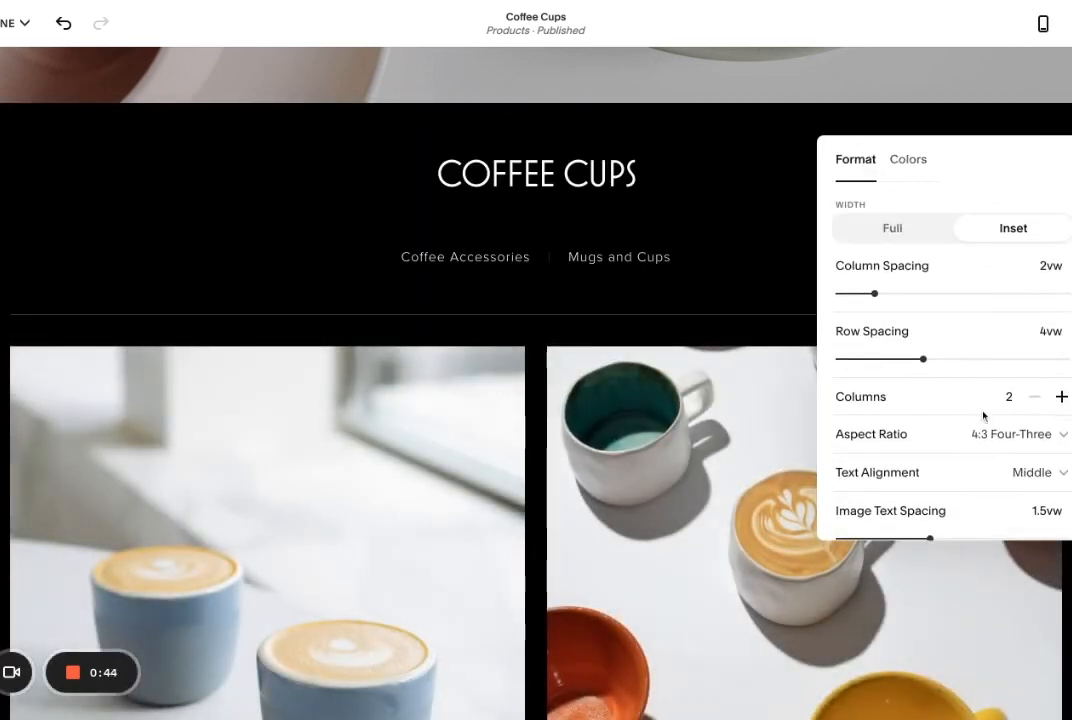
{"action": "left_click", "coordinate": [893, 230]}
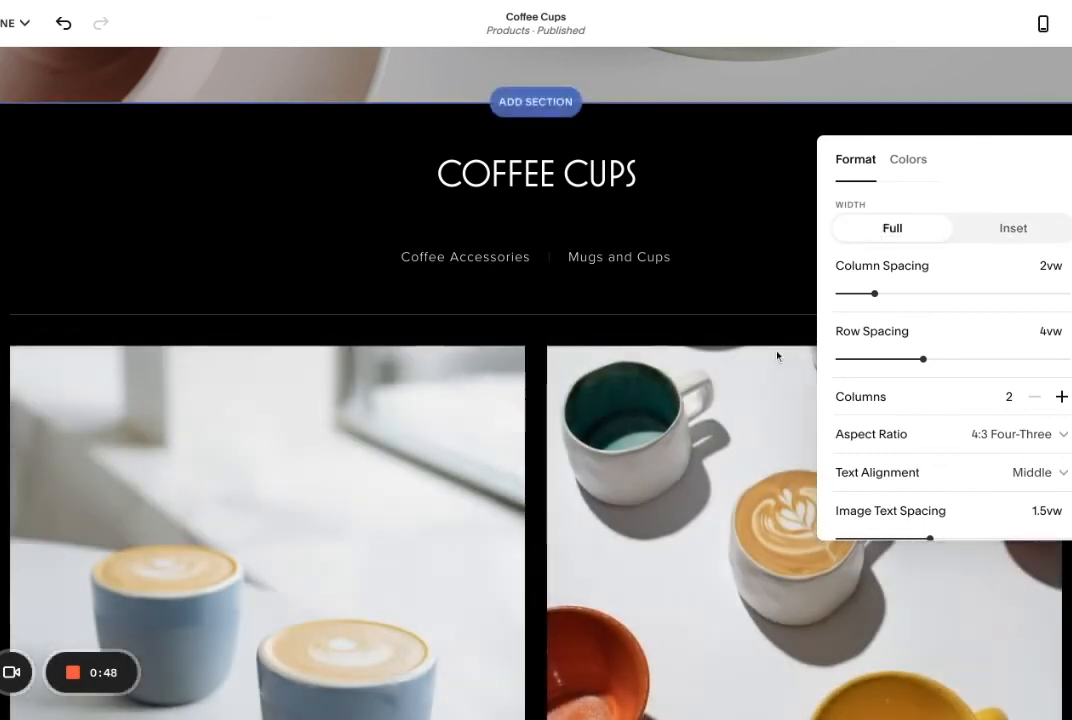
{"action": "left_click", "coordinate": [1008, 232]}
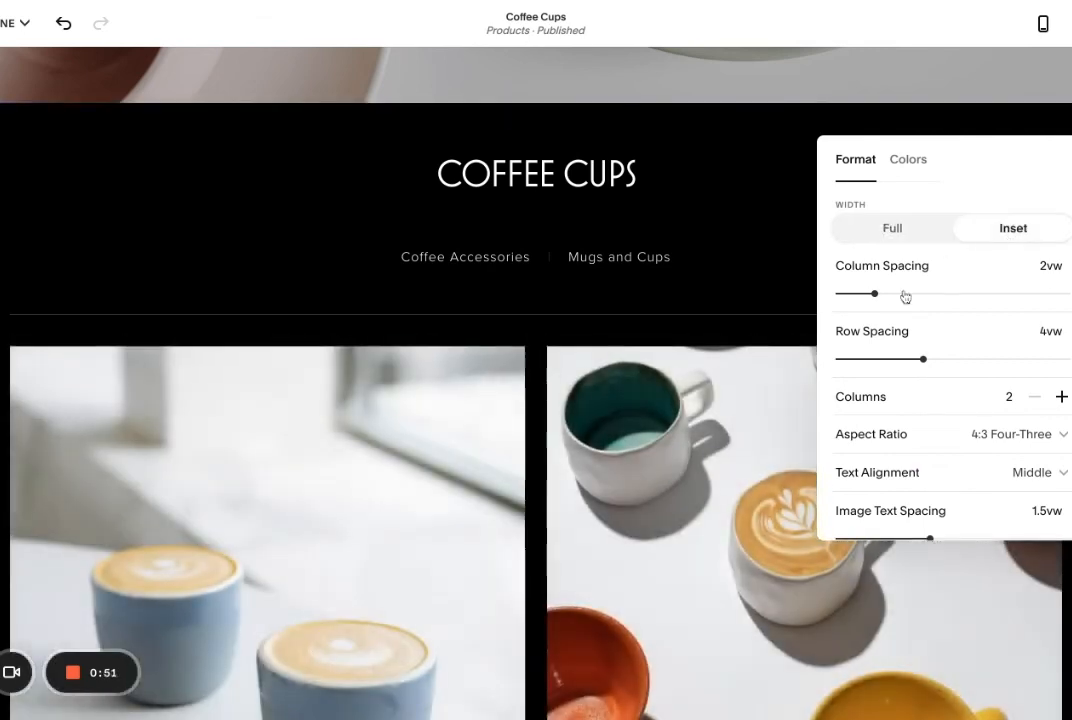
- Try a layout with three or more columns for the product list and return it to two columns
{"action": "scroll", "coordinate": [983, 420], "scroll_direction": "down", "scroll_amount": 1}
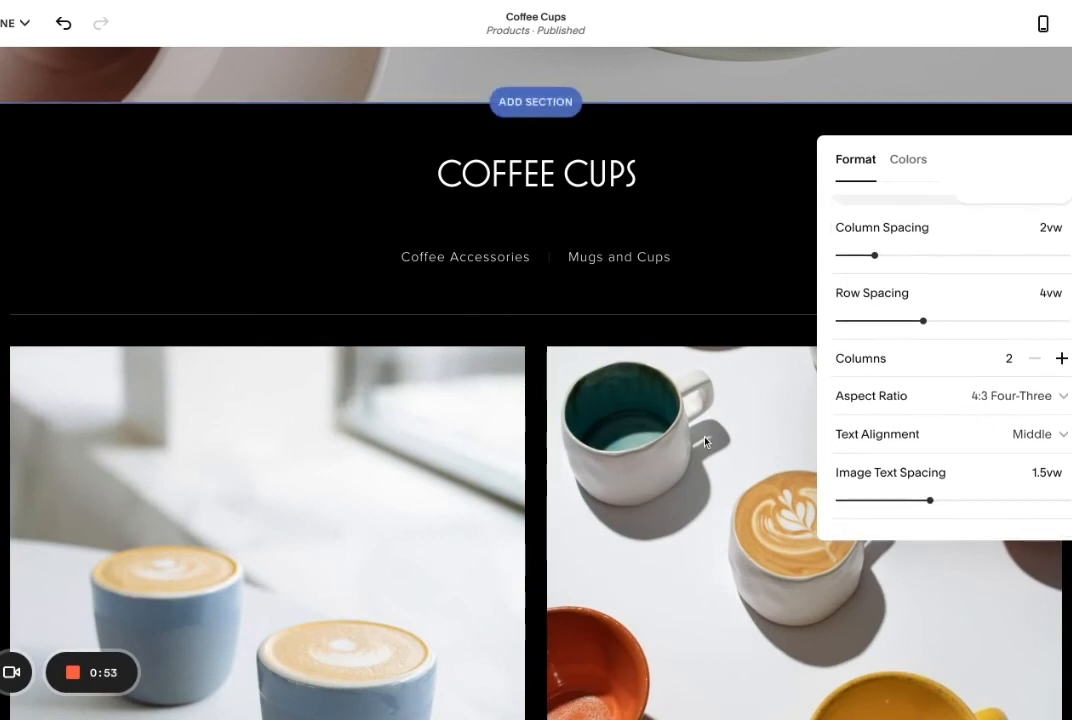
{"action": "scroll", "coordinate": [706, 438], "scroll_direction": "down", "scroll_amount": 2}
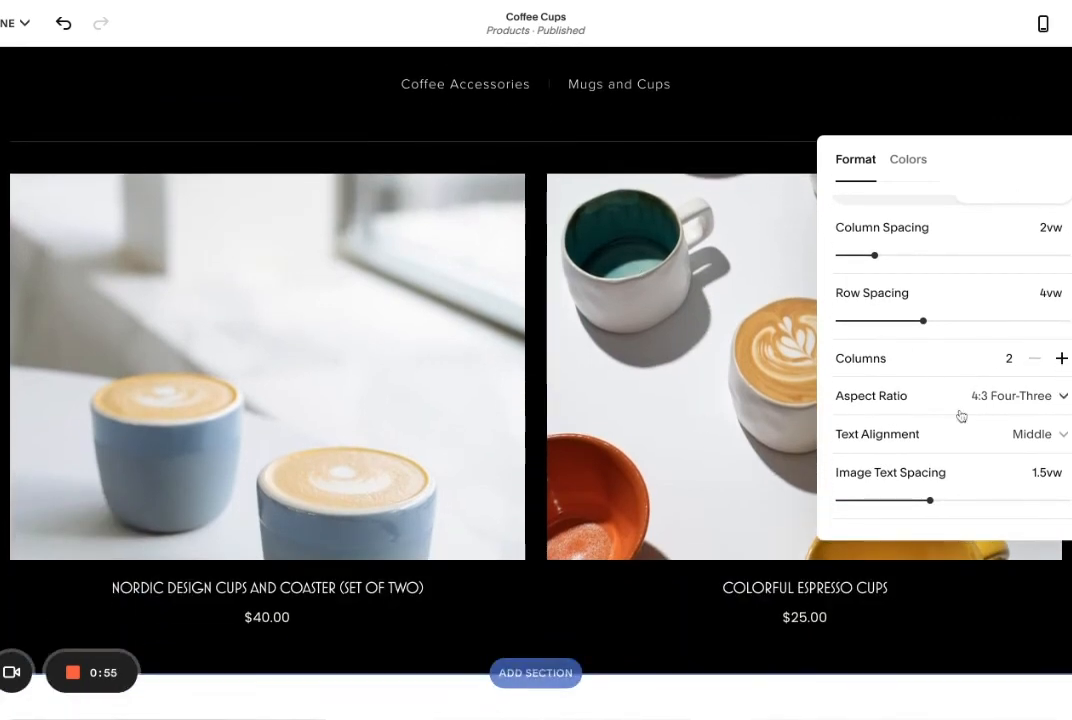
{"action": "left_click", "coordinate": [1062, 358]}
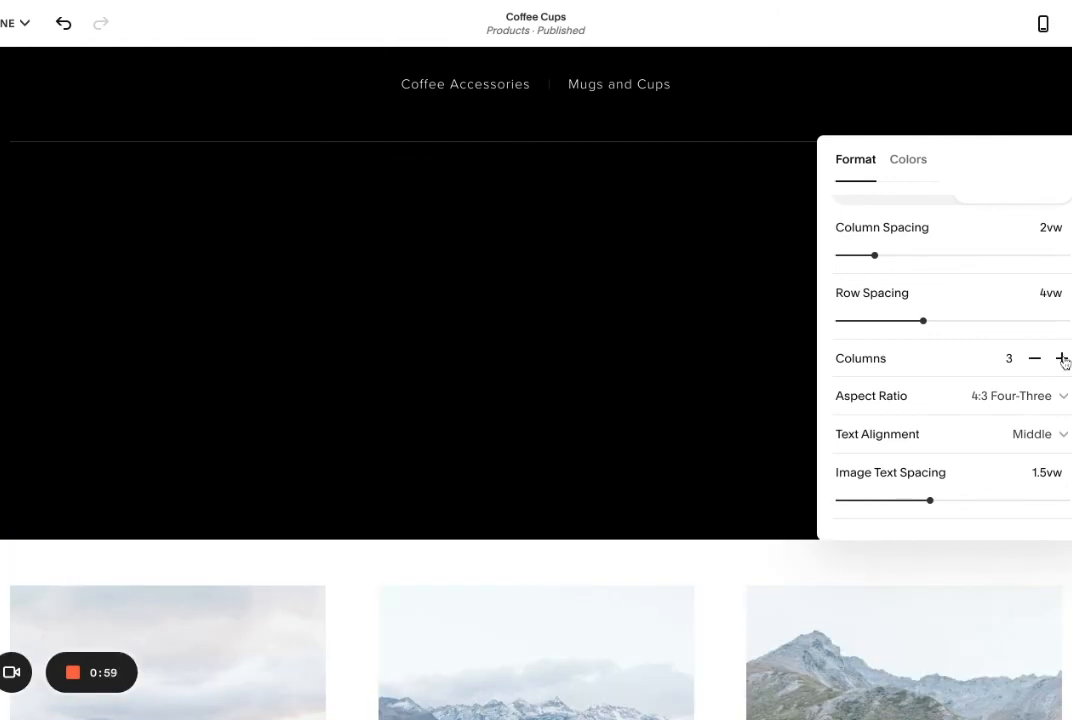
{"action": "left_click", "coordinate": [1062, 358]}
{"action": "left_click", "coordinate": [1037, 316]}
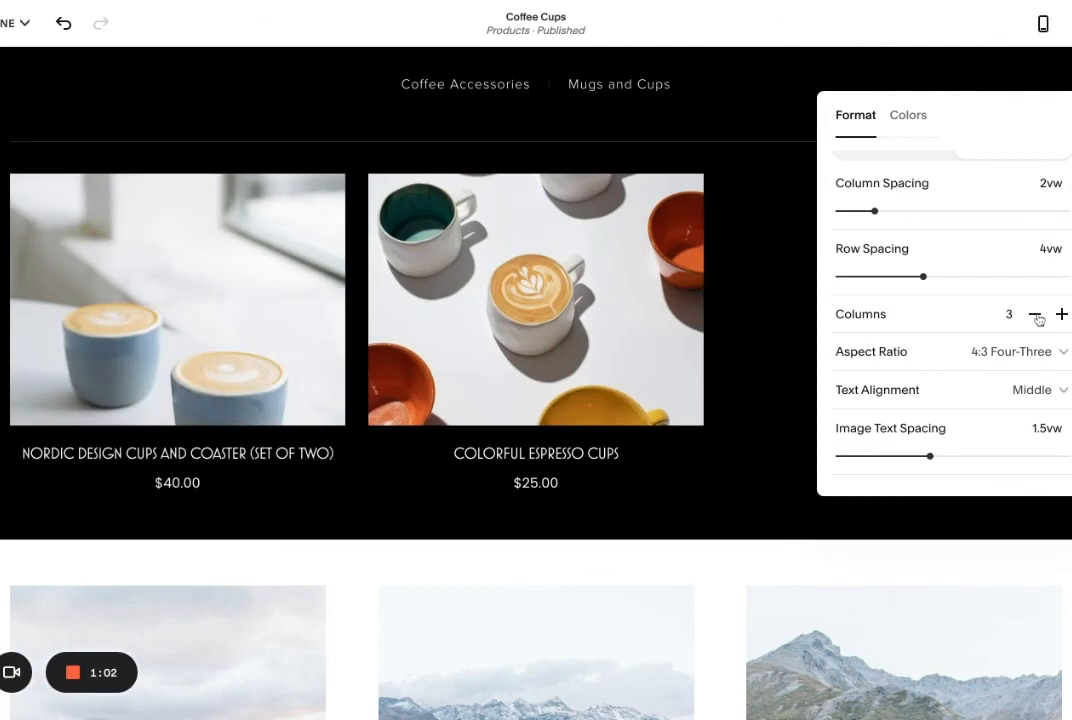
{"action": "left_click", "coordinate": [1036, 315]}
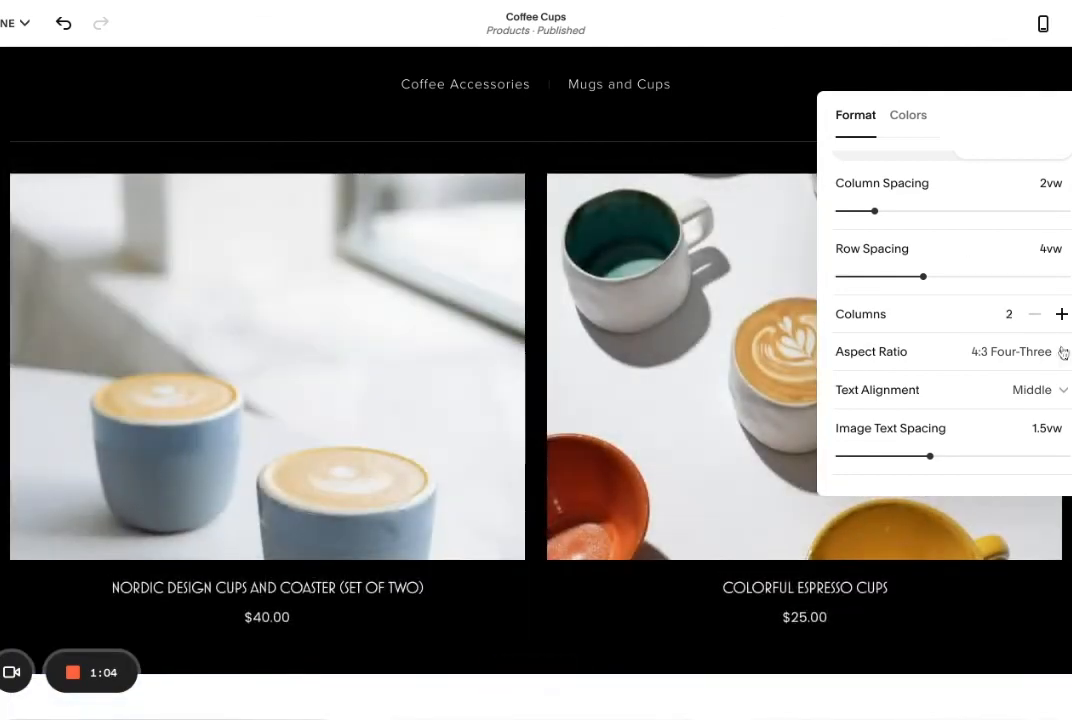
- Try the 1:1 Square aspect ratio on the product images and switch back to 4:3 Four-Three
{"action": "left_click", "coordinate": [1063, 353]}
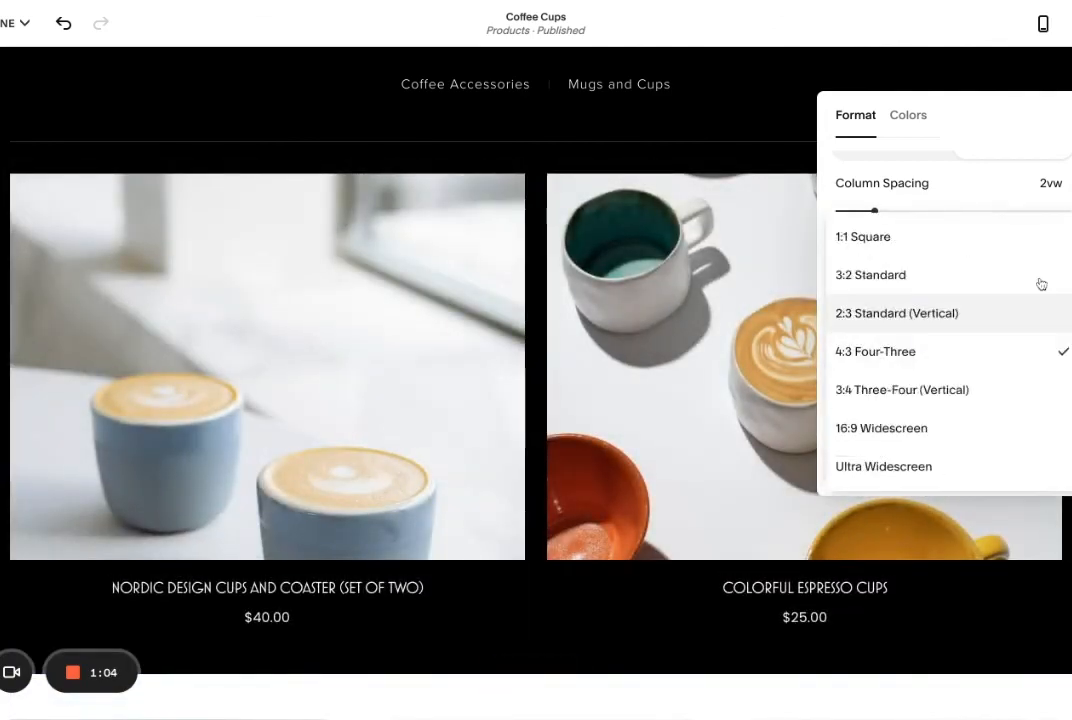
{"action": "left_click", "coordinate": [911, 248]}
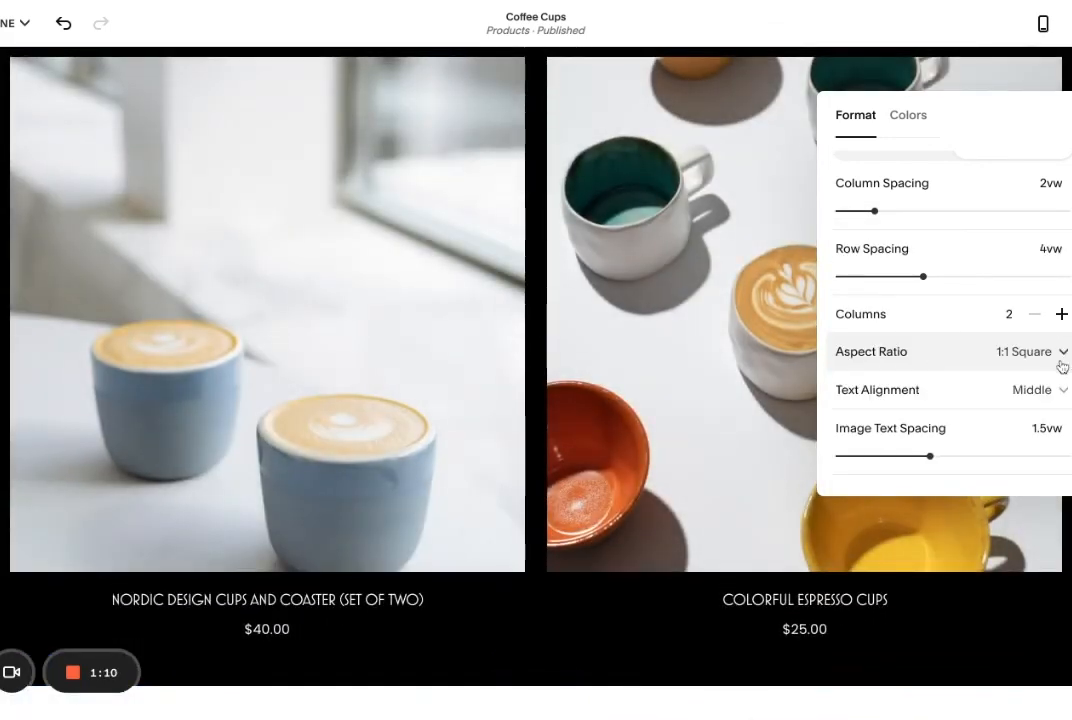
{"action": "left_click", "coordinate": [1061, 362]}
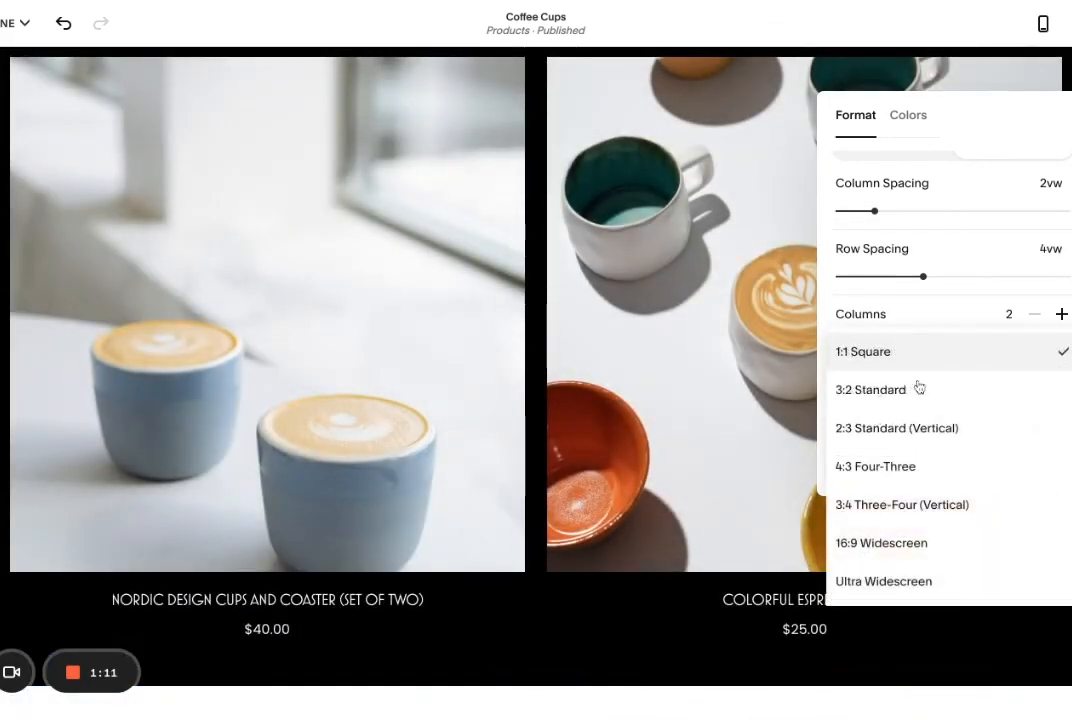
{"action": "left_click", "coordinate": [916, 467]}
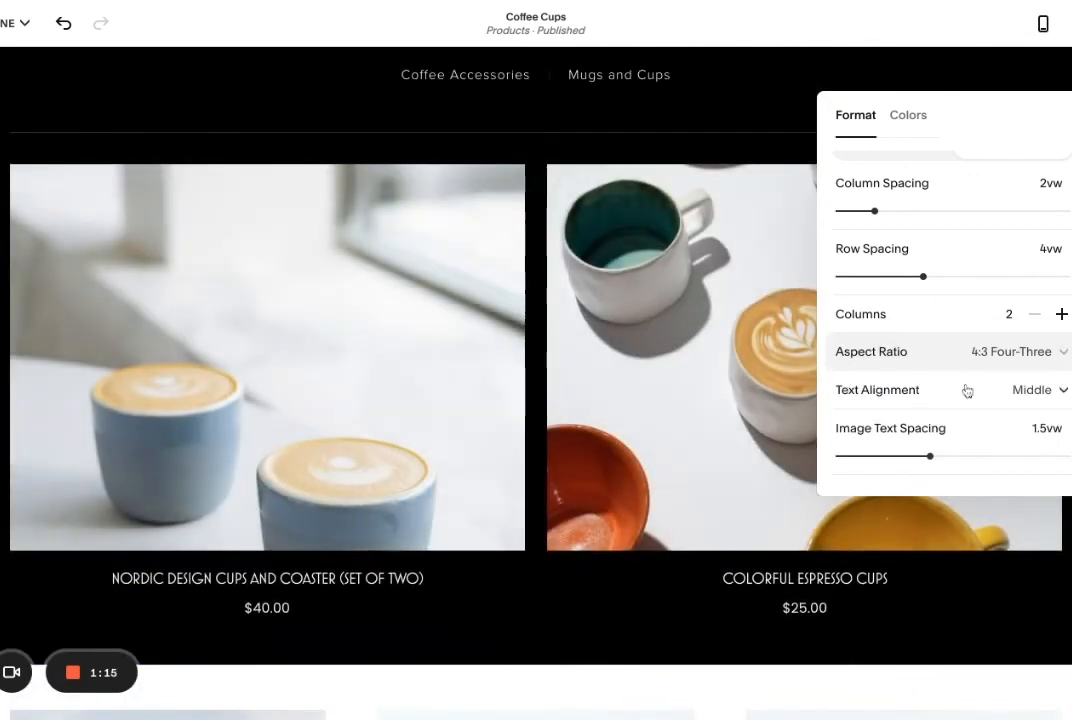
- Widen the column spacing between the two products to 5.5vw
{"action": "scroll", "coordinate": [967, 390], "scroll_direction": "up", "scroll_amount": 1}
{"action": "scroll", "coordinate": [941, 327], "scroll_direction": "up", "scroll_amount": 1}
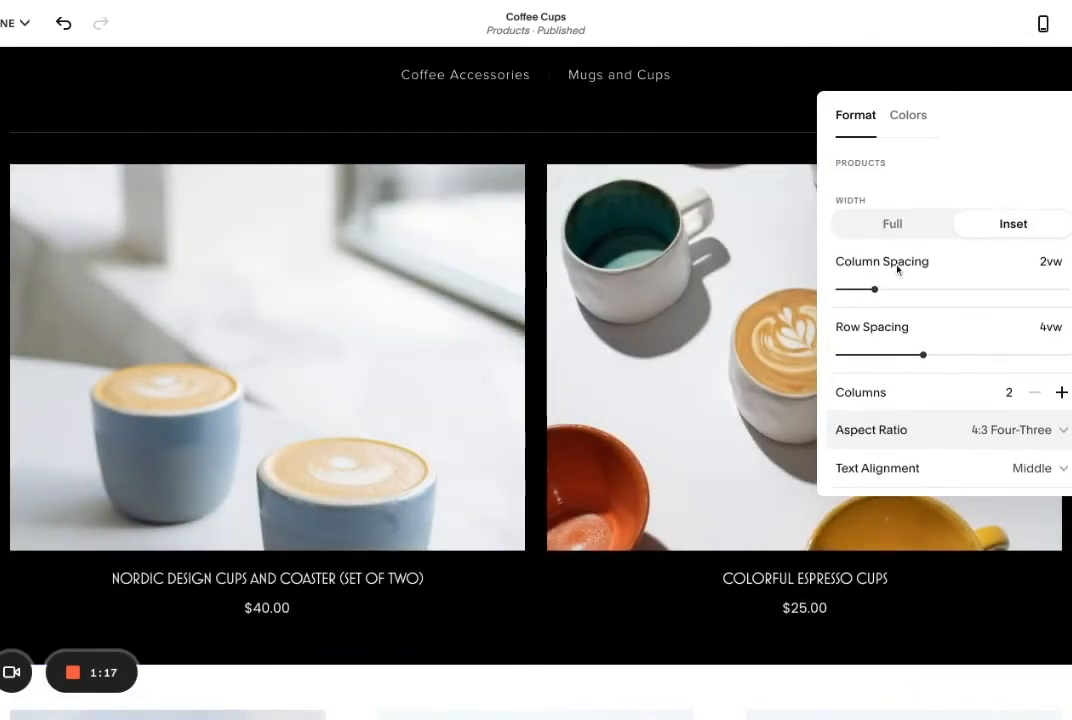
{"action": "mouse_move", "coordinate": [927, 295]}
{"action": "left_mouse_down"}
{"action": "mouse_move", "coordinate": [995, 289]}
{"action": "mouse_move", "coordinate": [923, 289]}
{"action": "left_mouse_up"}
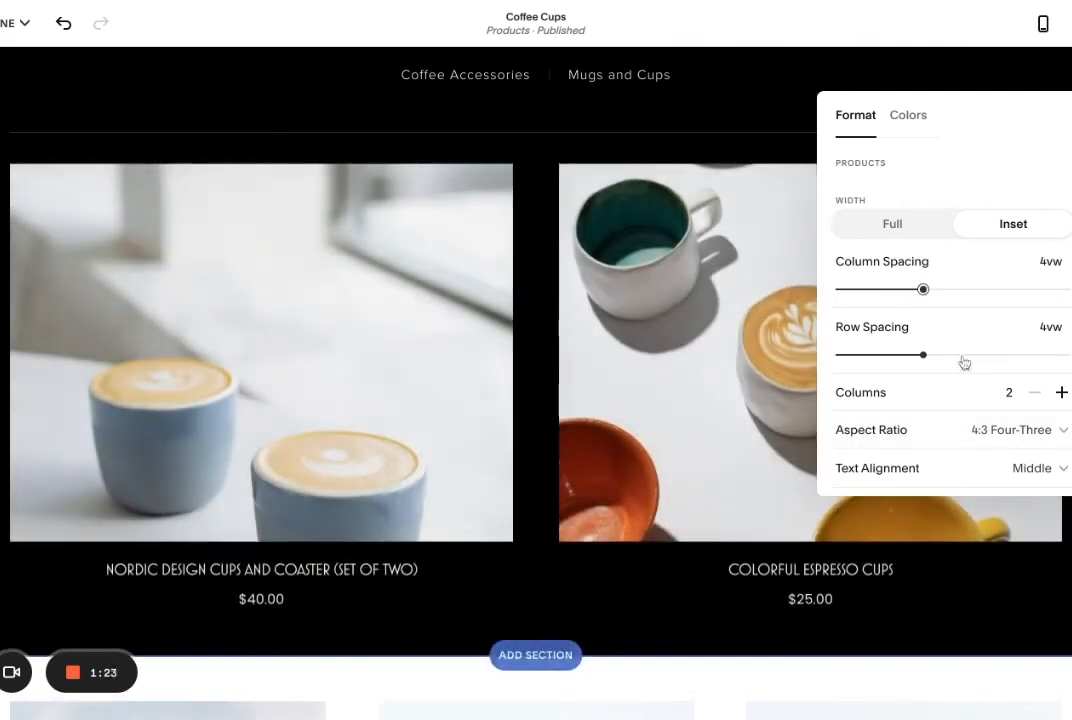
{"action": "left_click", "coordinate": [956, 289]}
- Try the Right text alignment for the product names and prices, and return it to Middle
{"action": "scroll", "coordinate": [651, 410], "scroll_direction": "down", "scroll_amount": 2}
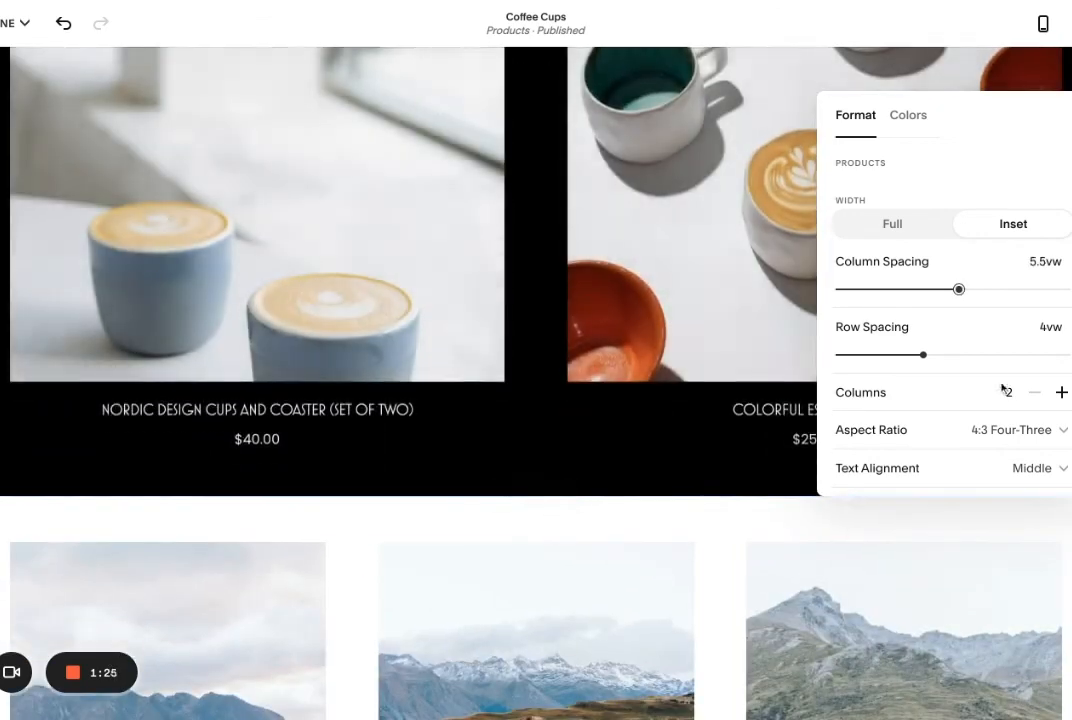
{"action": "scroll", "coordinate": [1005, 388], "scroll_direction": "down", "scroll_amount": 3}
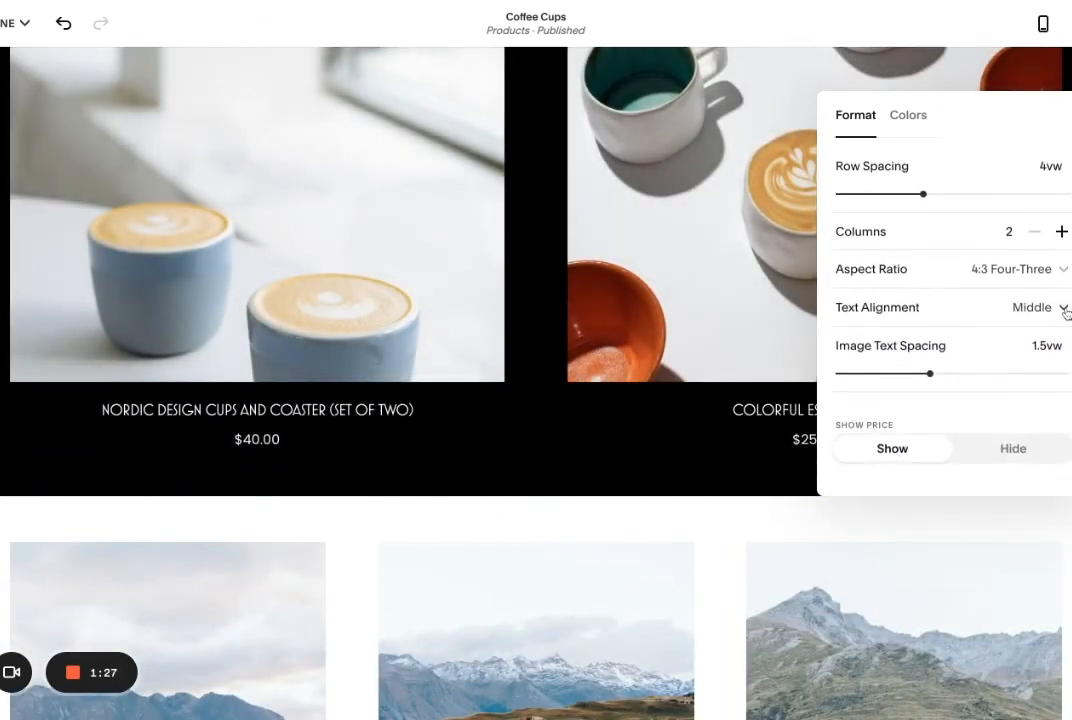
{"action": "left_click", "coordinate": [1064, 310]}
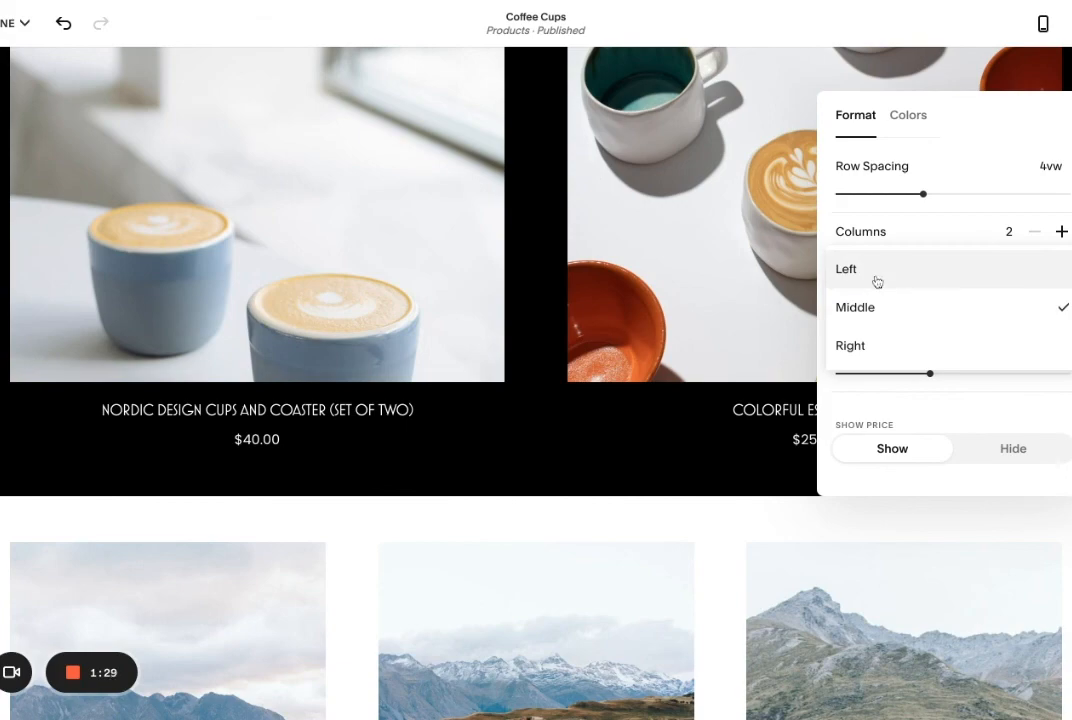
{"action": "left_click", "coordinate": [879, 346]}
{"action": "left_click", "coordinate": [1058, 310]}
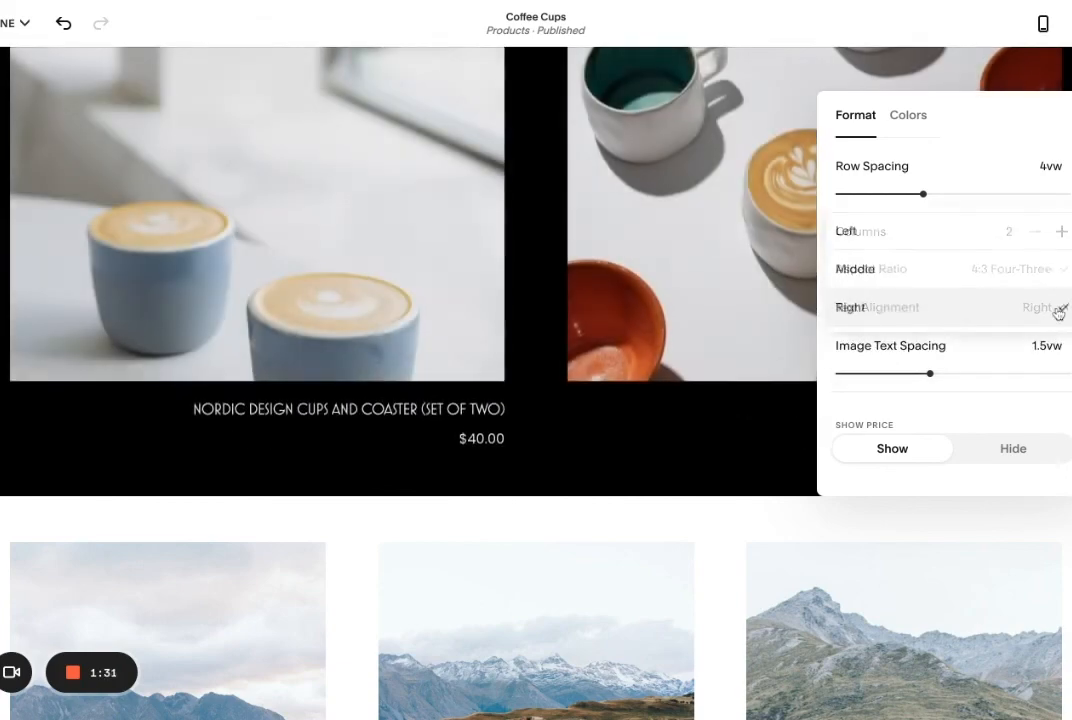
{"action": "left_click", "coordinate": [883, 270]}
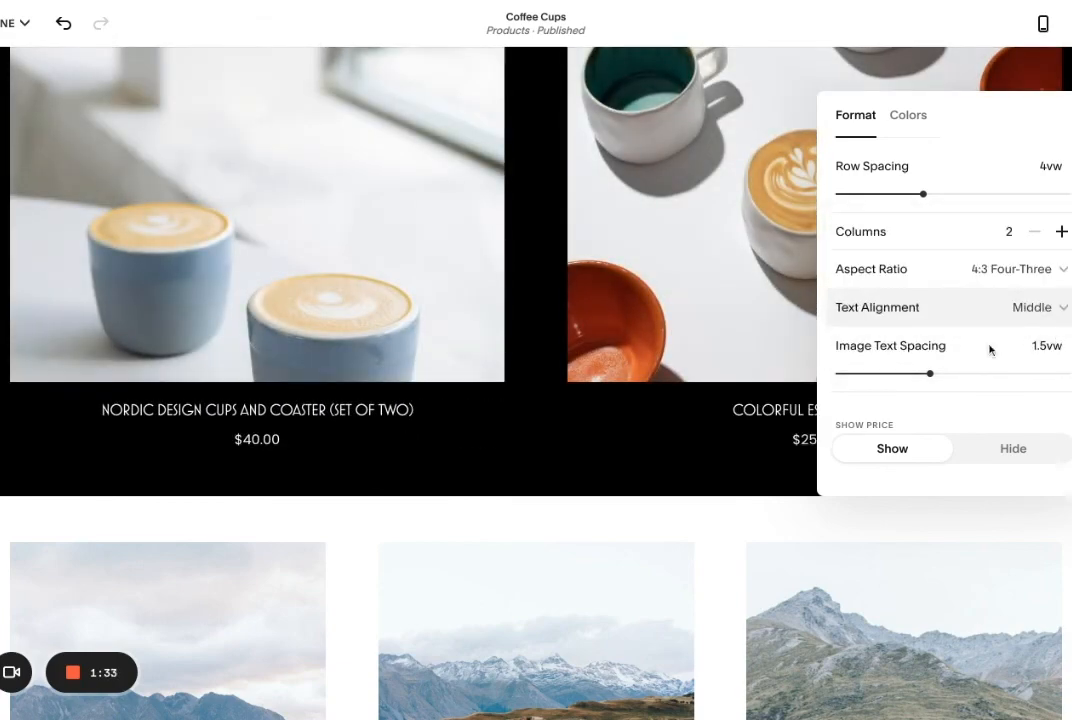
- Try hiding the product prices in the section and set them to show again
{"action": "scroll", "coordinate": [990, 349], "scroll_direction": "down", "scroll_amount": 2}
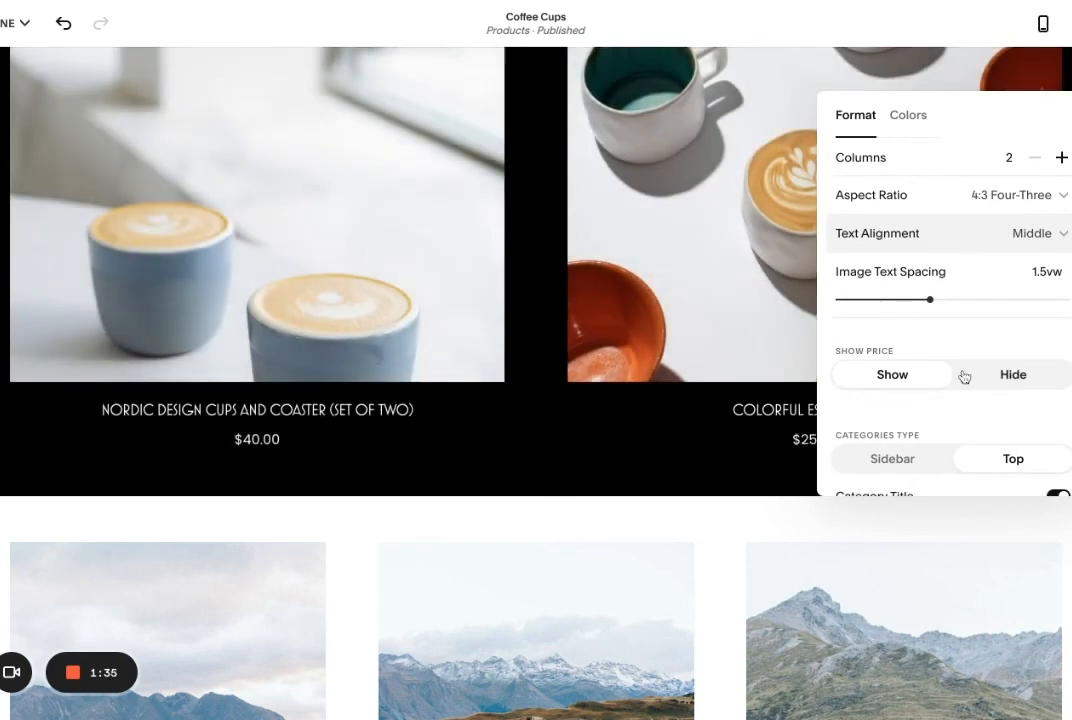
{"action": "left_click", "coordinate": [1036, 376]}
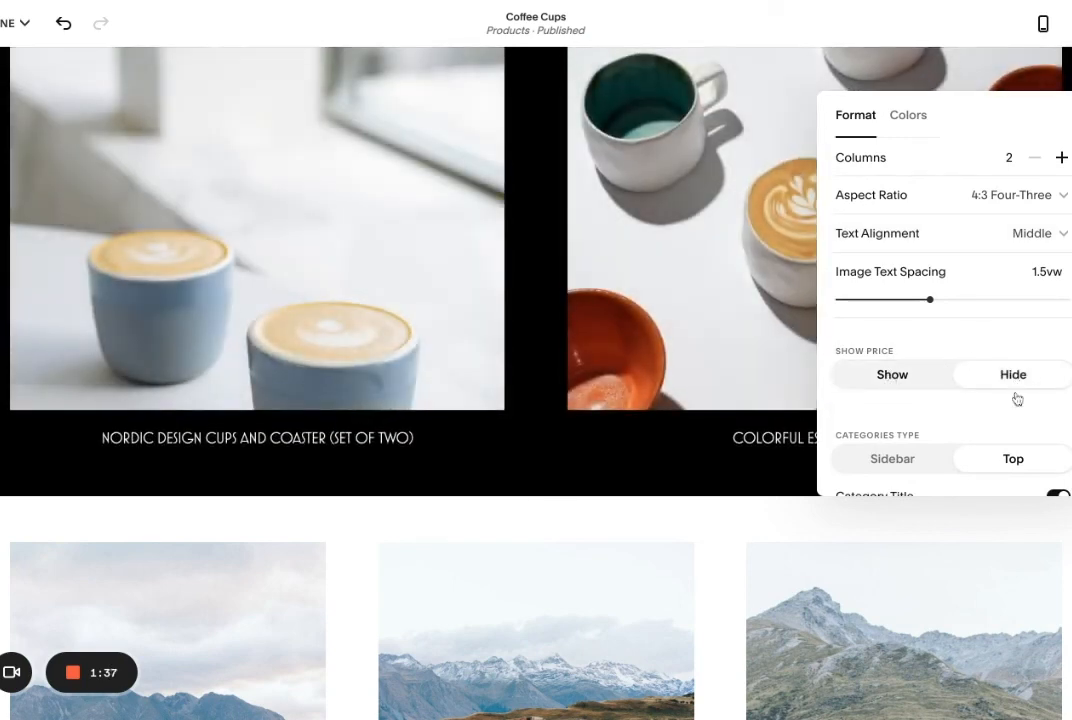
{"action": "left_click", "coordinate": [893, 375]}
- Set the product section's categories type to Sidebar and check the category list beside the products
{"action": "scroll", "coordinate": [1019, 399], "scroll_direction": "down", "scroll_amount": 3}
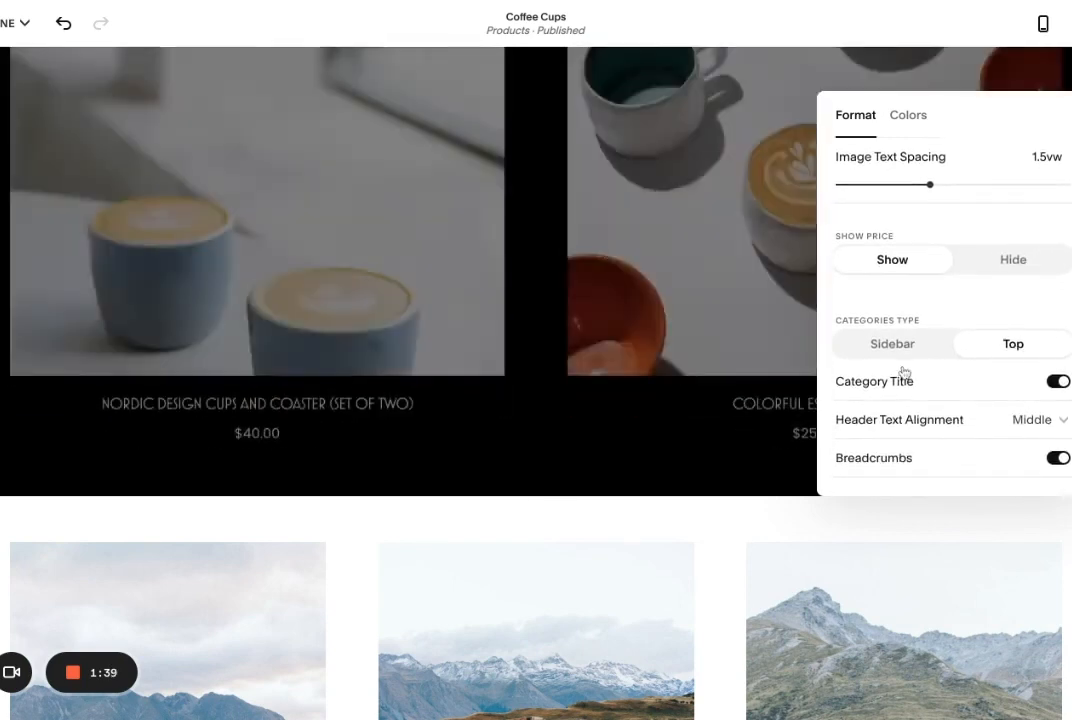
{"action": "scroll", "coordinate": [627, 263], "scroll_direction": "up", "scroll_amount": 3}
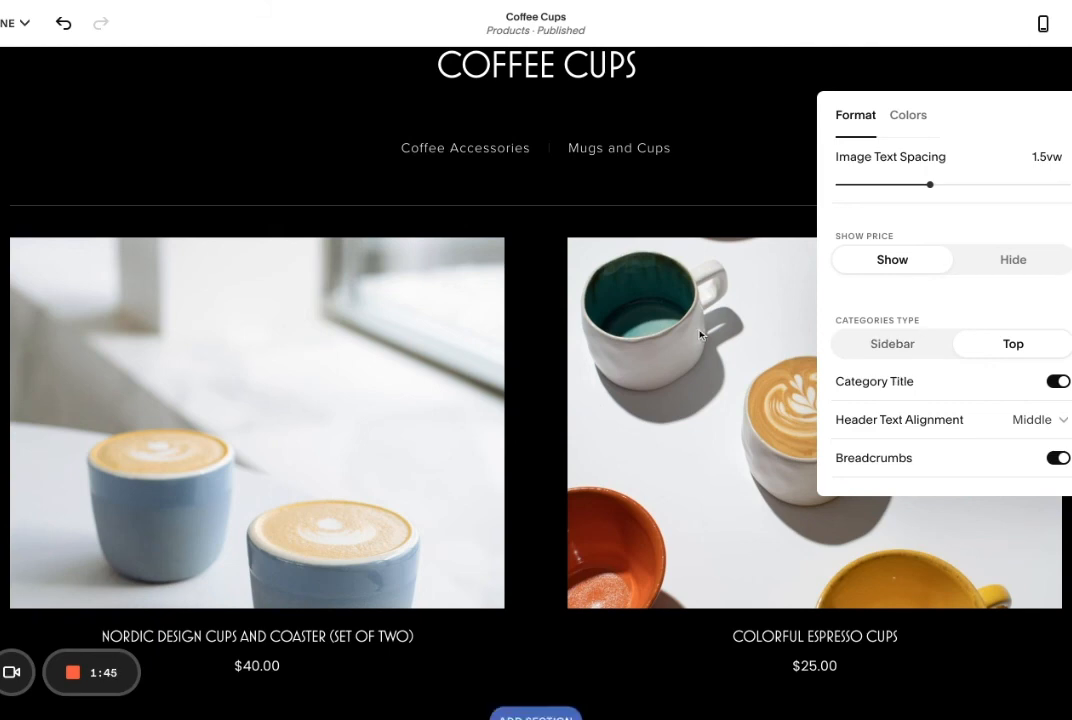
{"action": "left_click", "coordinate": [905, 344]}
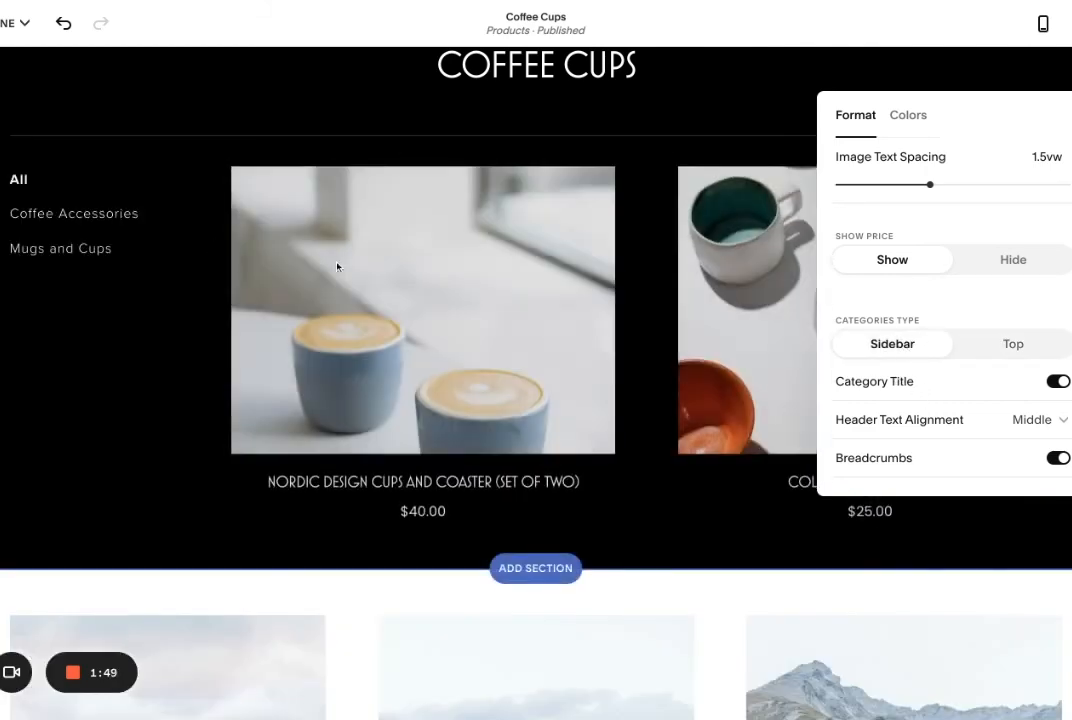
{"action": "scroll", "coordinate": [462, 390], "scroll_direction": "down", "scroll_amount": 2}
{"action": "scroll", "coordinate": [462, 390], "scroll_direction": "up", "scroll_amount": 2}
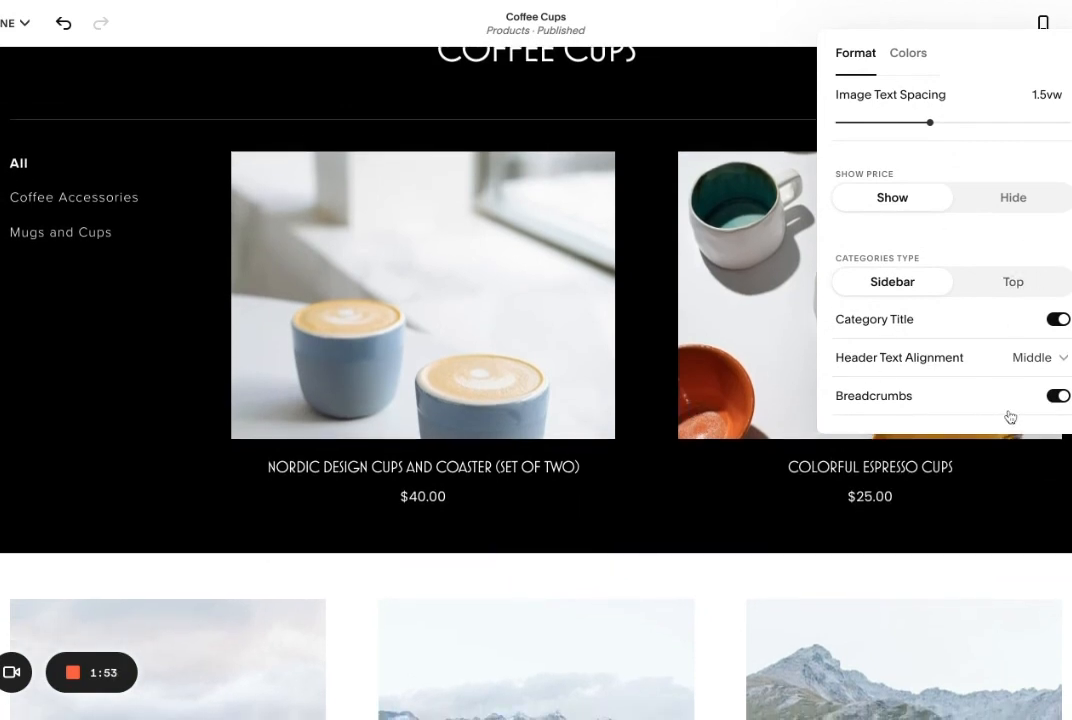
- Apply the Lightest 1 color theme to the Coffee Cups product section and save the page changes
{"action": "scroll", "coordinate": [1010, 417], "scroll_direction": "up", "scroll_amount": 3}
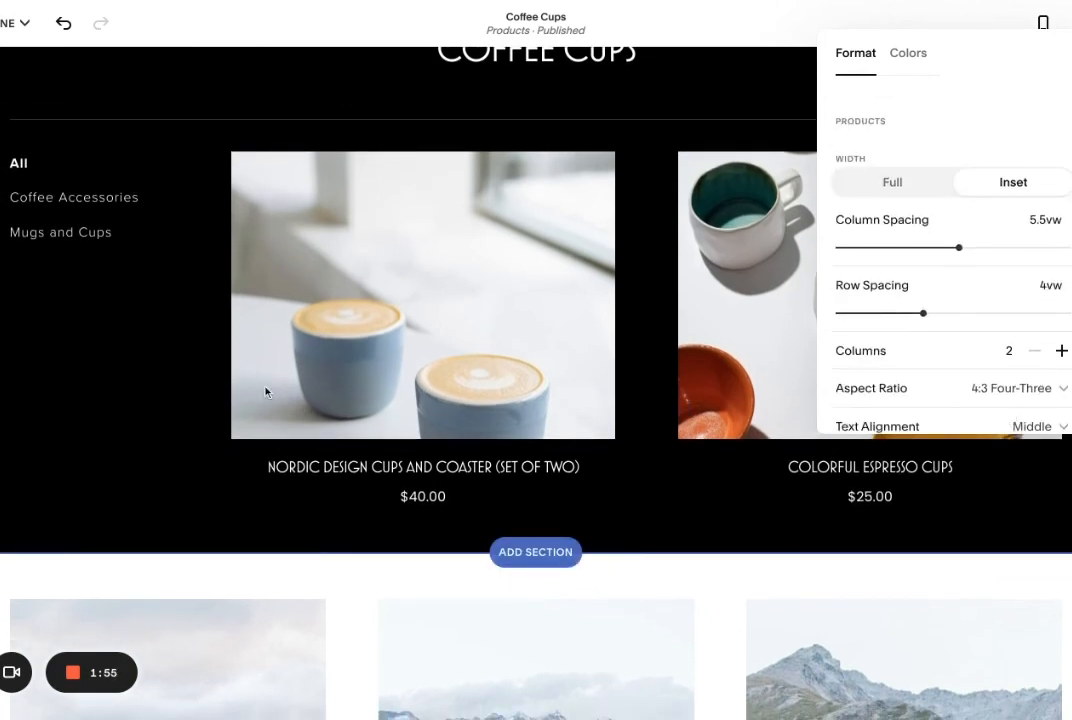
{"action": "scroll", "coordinate": [622, 273], "scroll_direction": "up", "scroll_amount": 5}
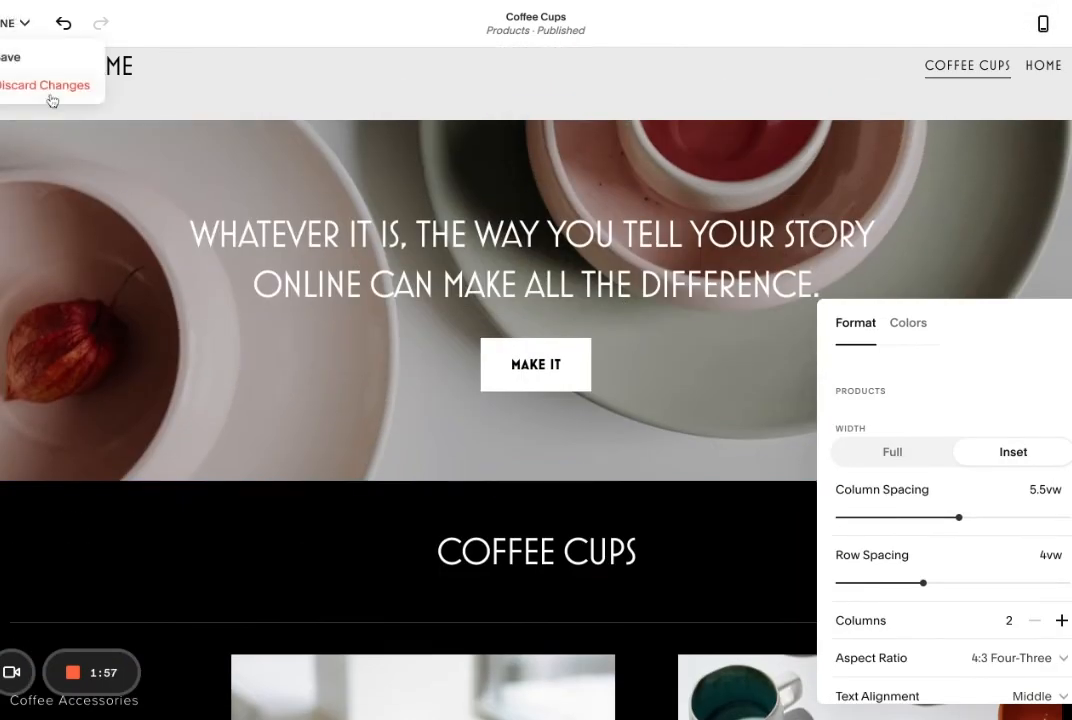
{"action": "left_click", "coordinate": [907, 323]}
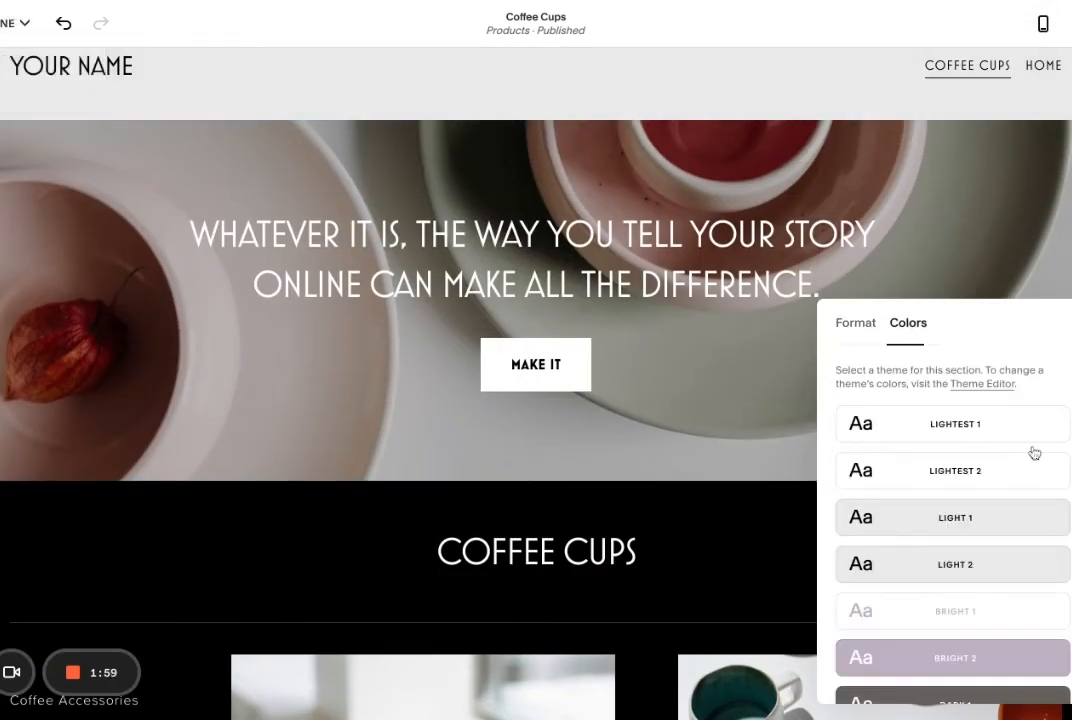
{"action": "left_click", "coordinate": [1000, 424]}
{"action": "scroll", "coordinate": [512, 374], "scroll_direction": "down", "scroll_amount": 4}
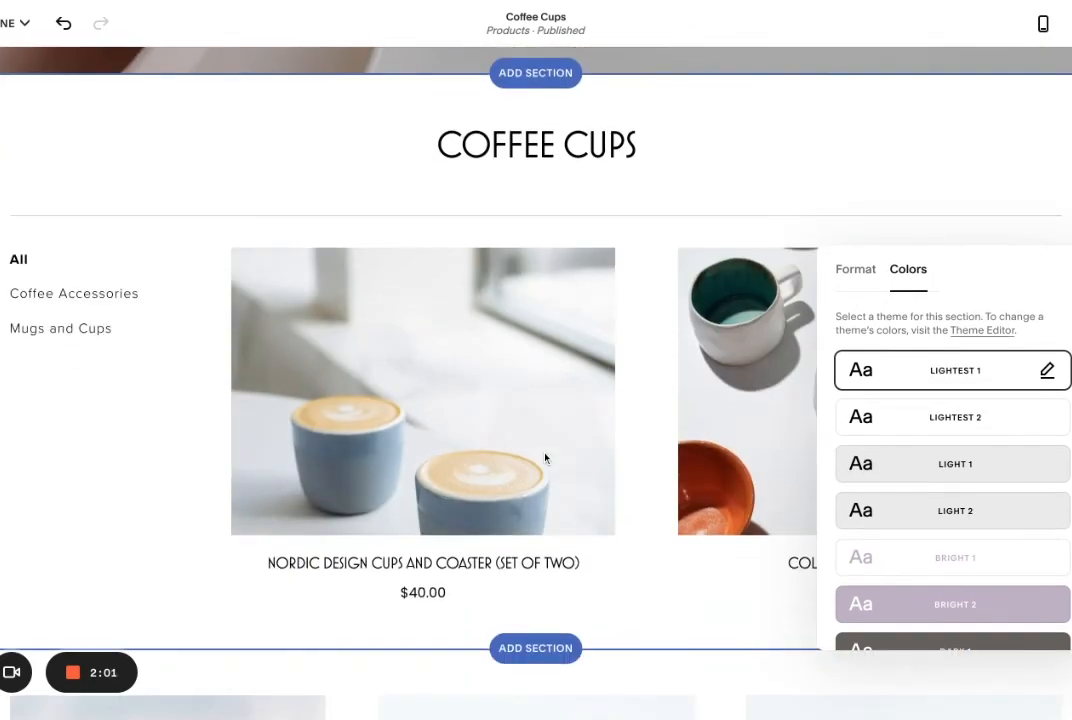
{"action": "left_click", "coordinate": [12, 59]}
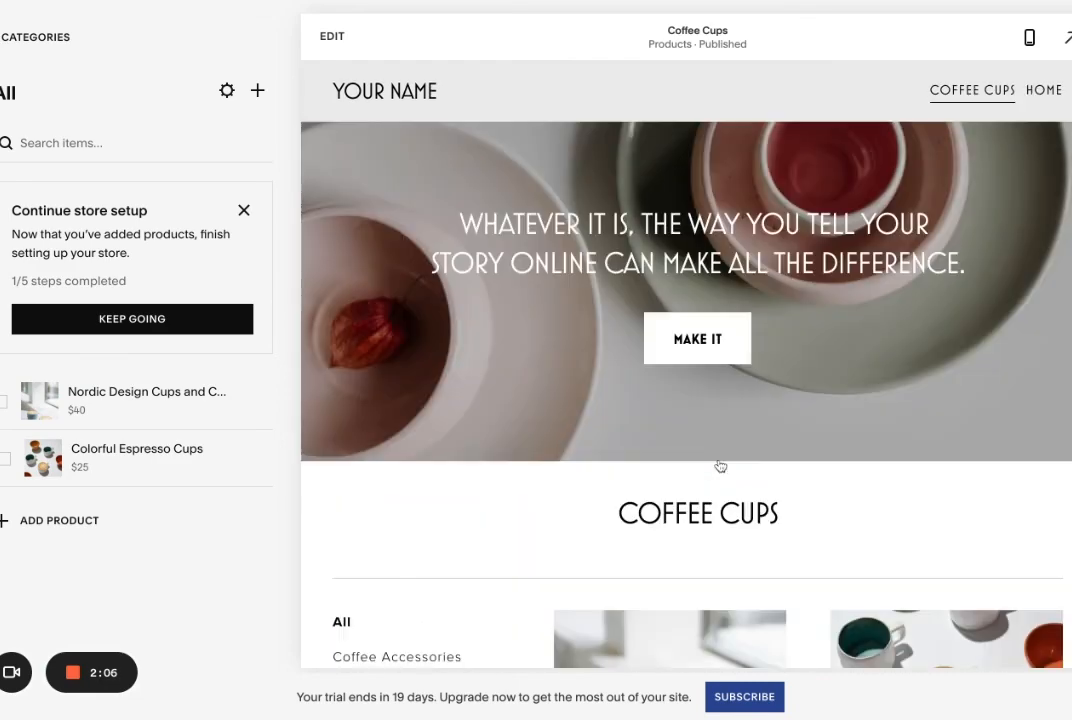
{"action": "scroll", "coordinate": [720, 466], "scroll_direction": "down", "scroll_amount": 2}
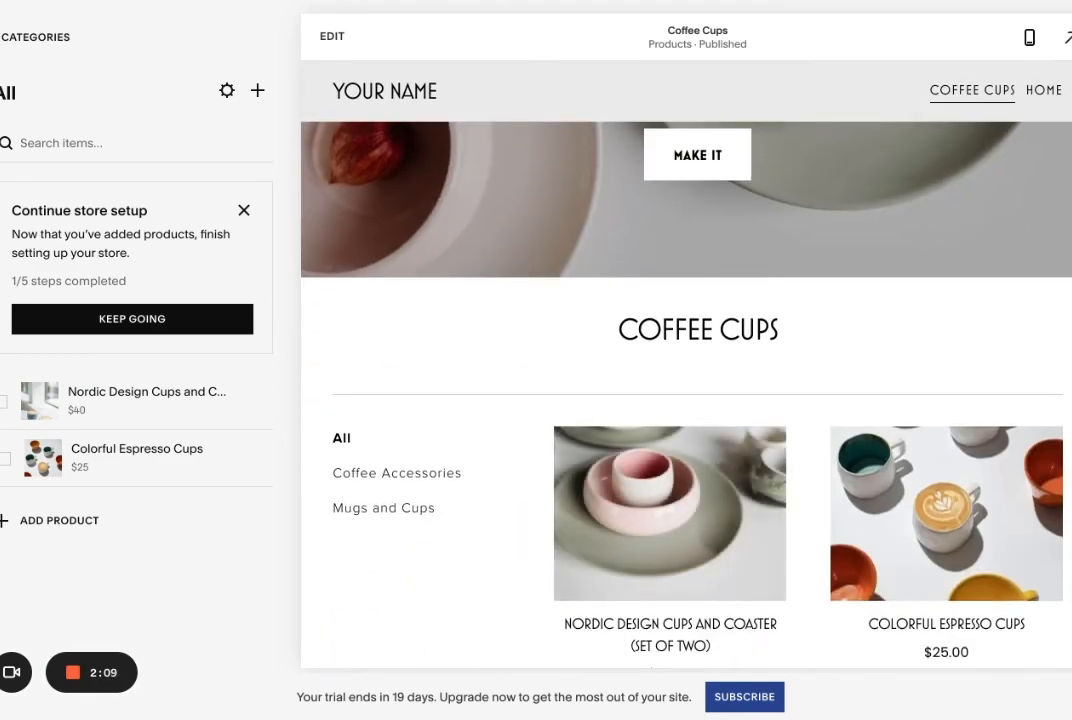